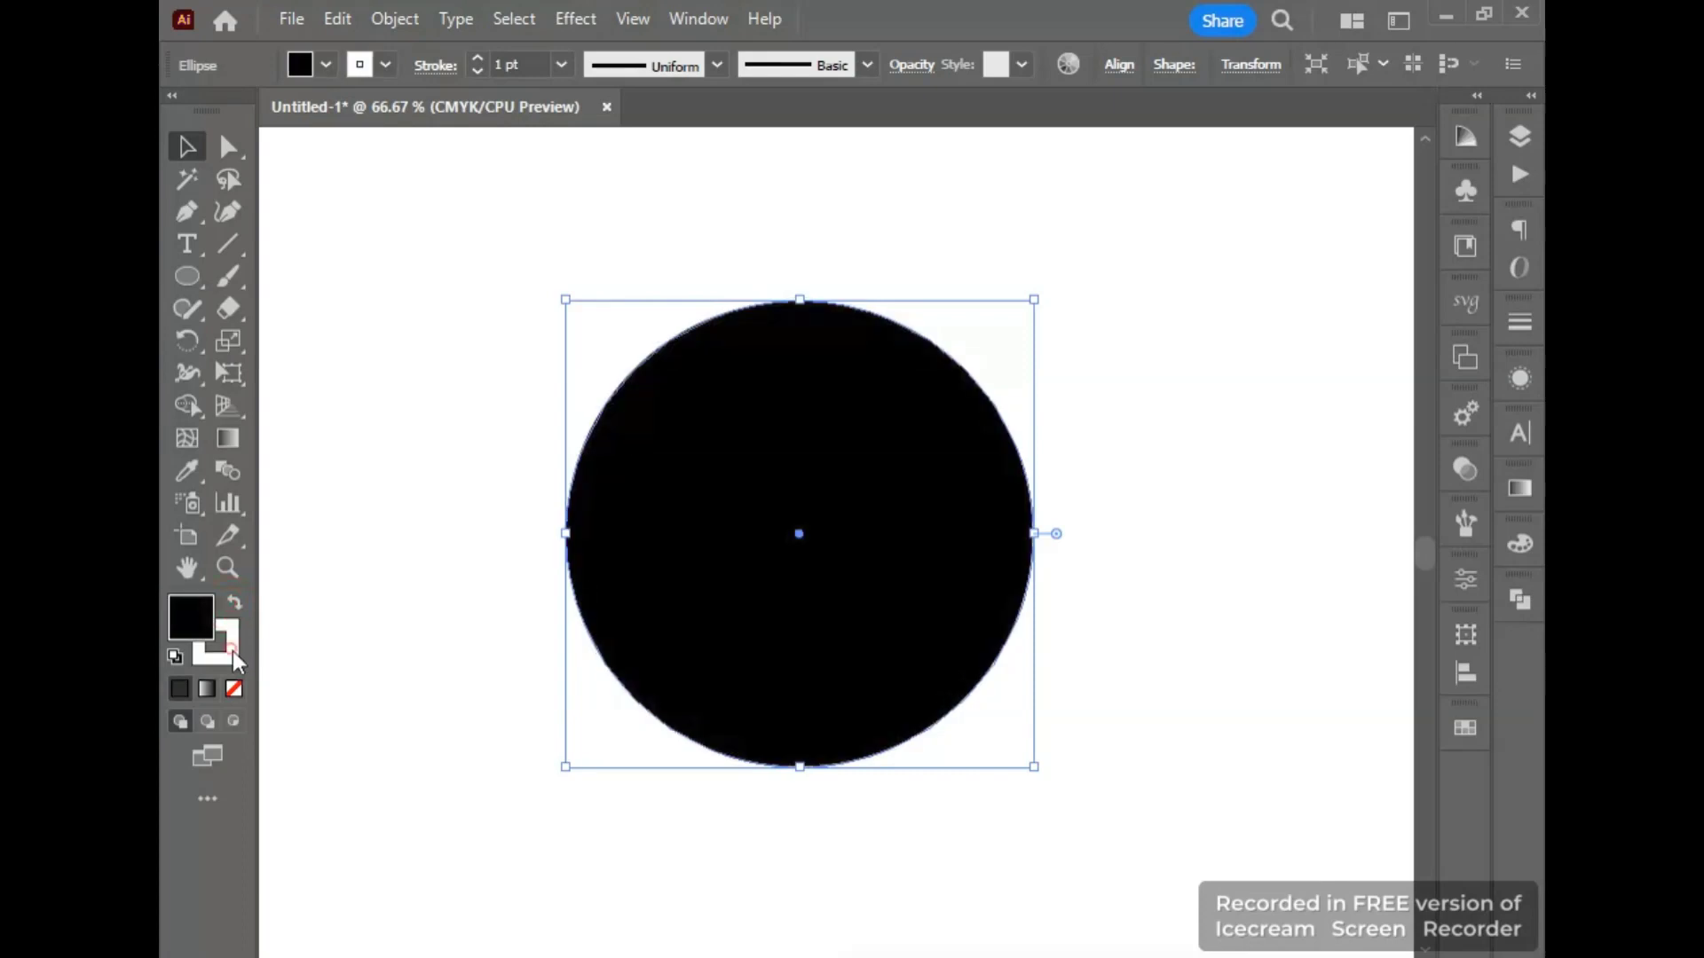
# - Reset the circle's default colours and swap them so it has a black fill and no stroke
pyautogui.click(232, 688)
pyautogui.press('x')
pyautogui.click(234, 685)
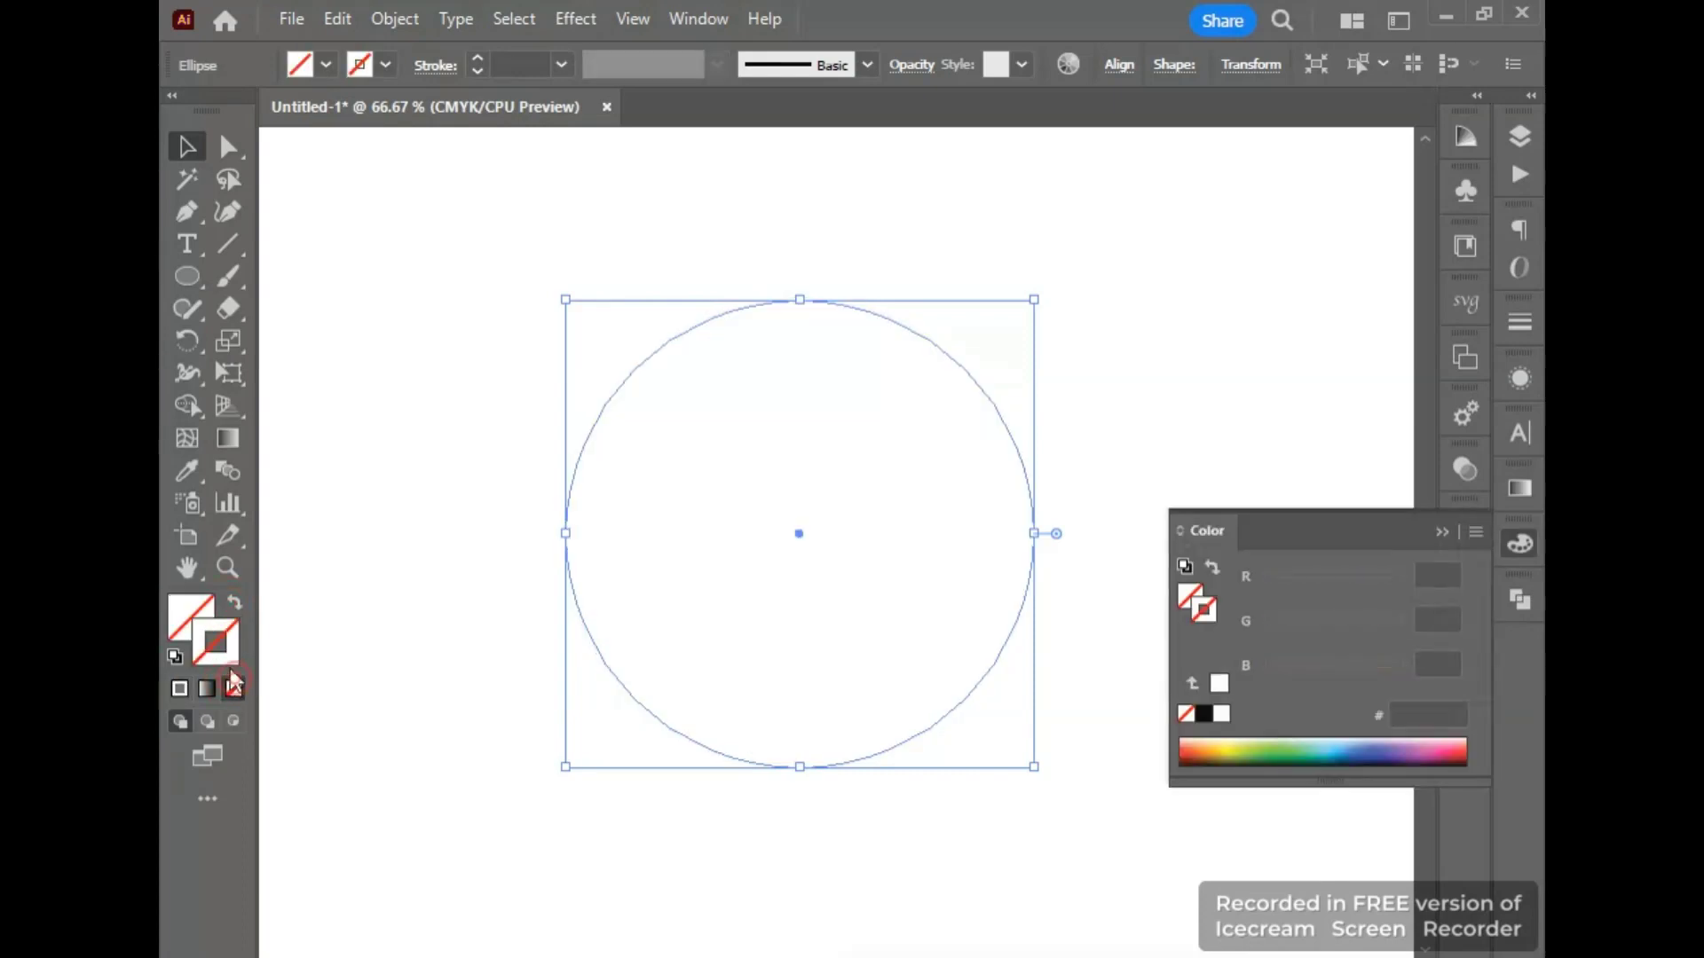
pyautogui.click(175, 657)
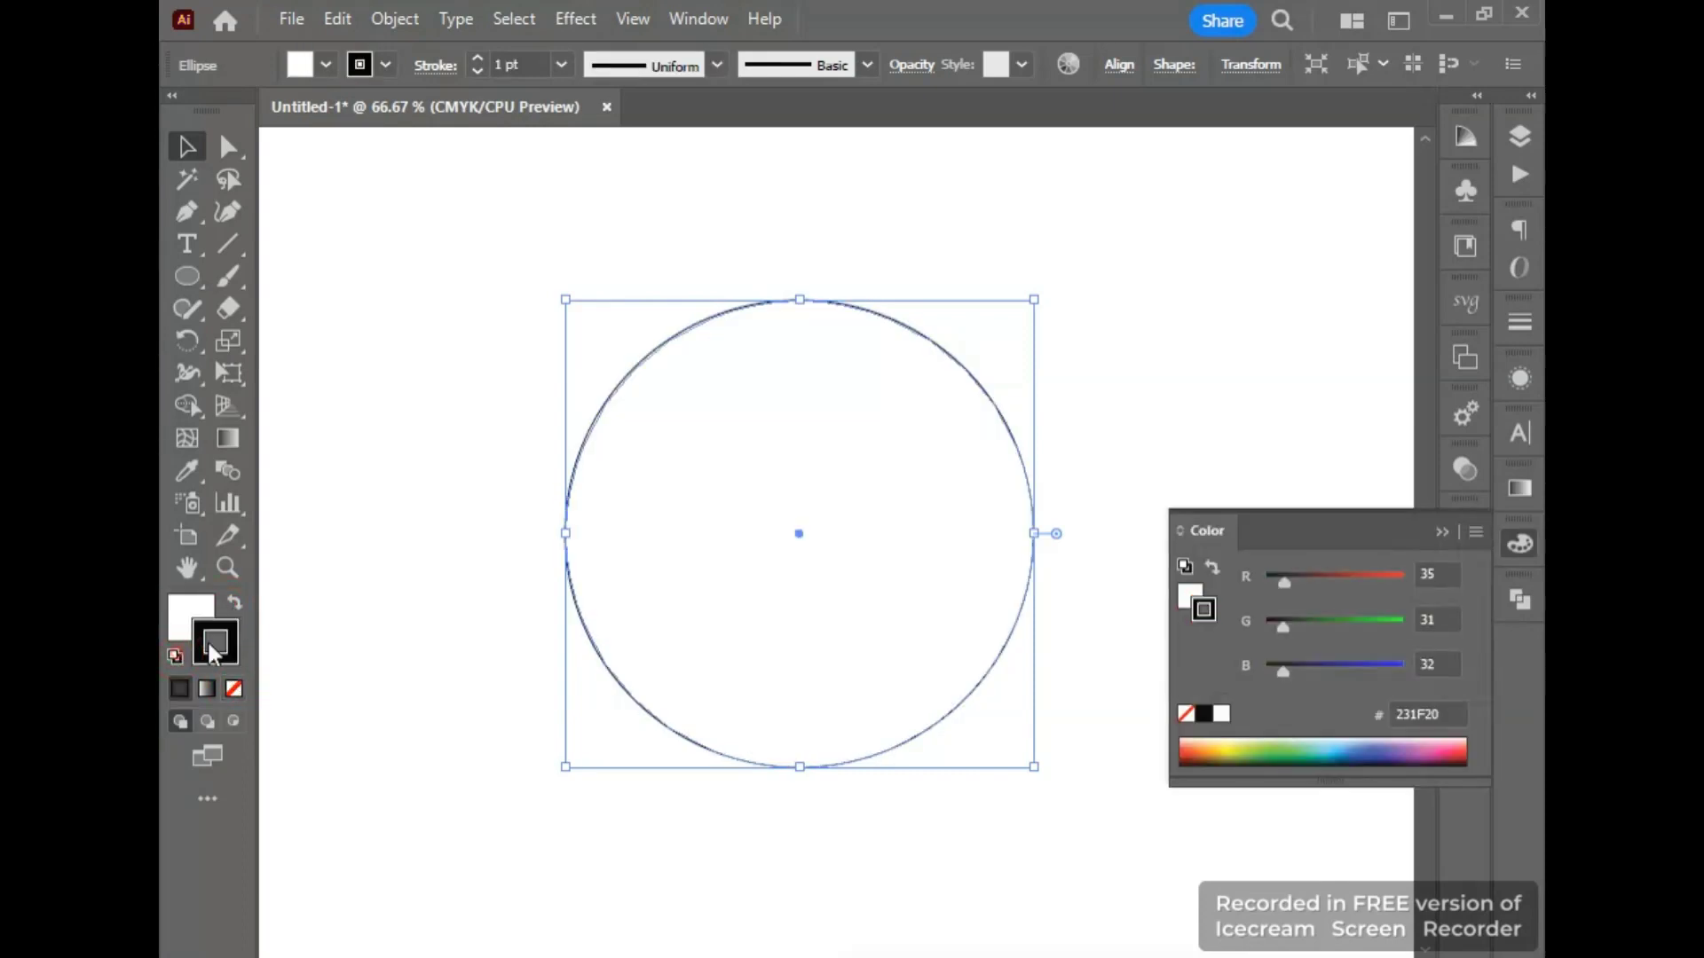
pyautogui.click(233, 605)
pyautogui.click(234, 689)
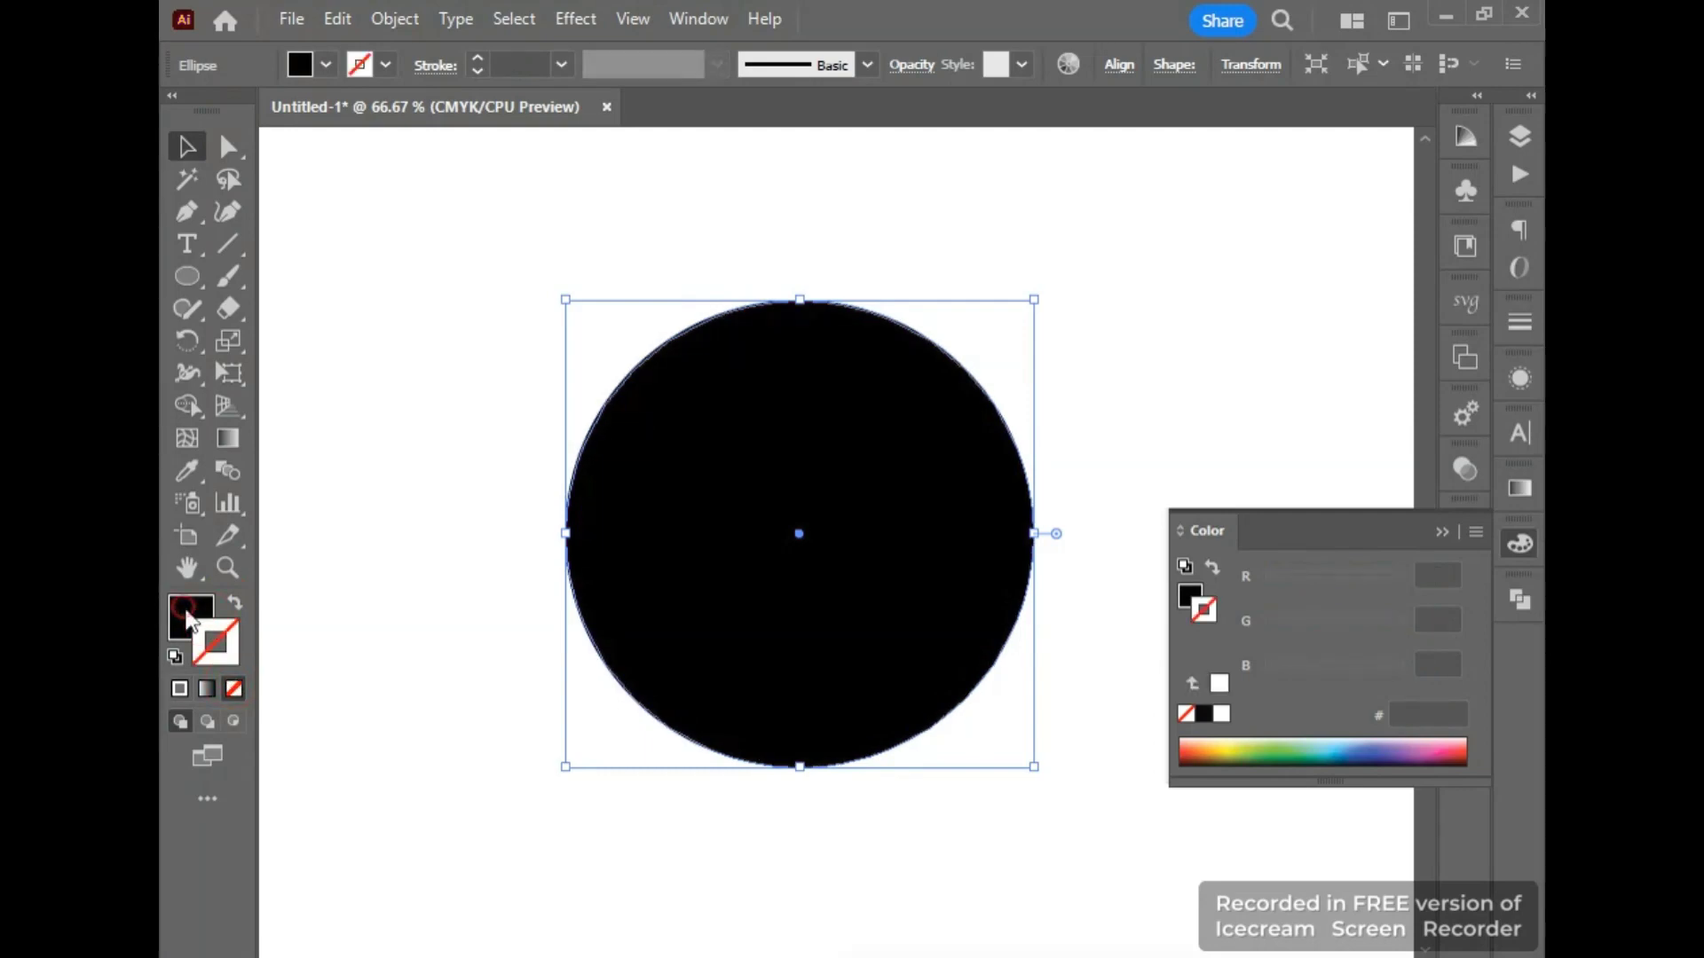
# - Set the fill colour to orange FF8500 while nothing is selected
pyautogui.click(179, 613)
pyautogui.click(458, 581)
pyautogui.doubleClick(180, 608)
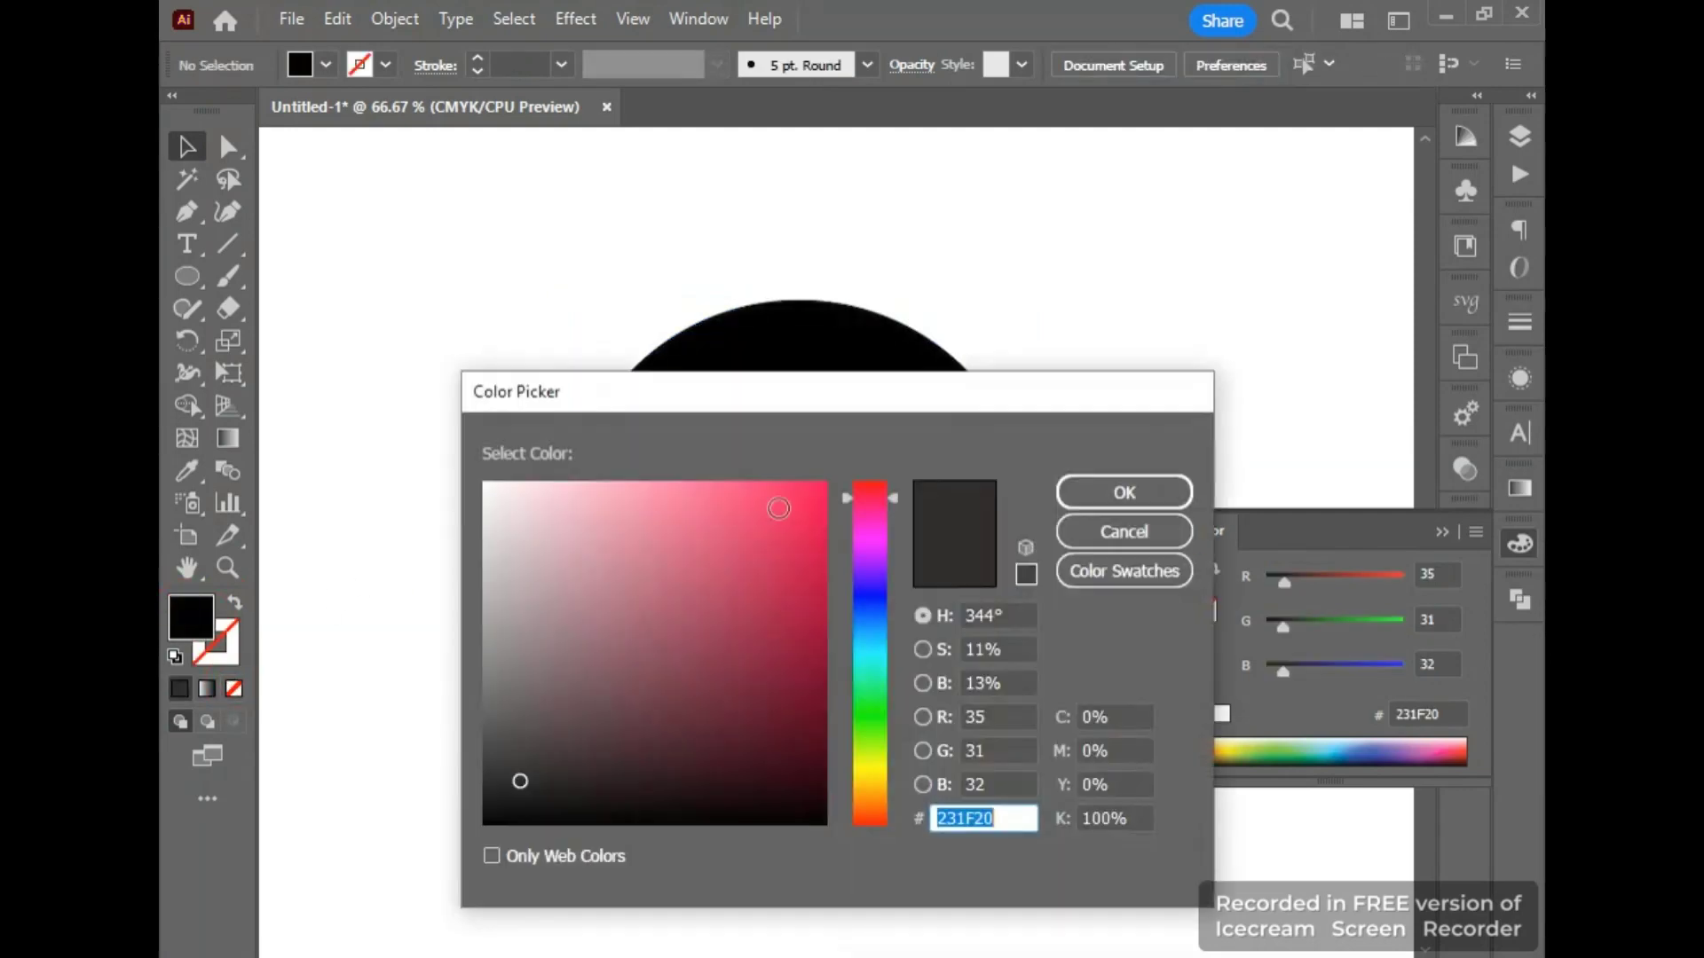
pyautogui.moveTo(863, 766); pyautogui.dragTo(867, 795)
pyautogui.click(825, 485)
pyautogui.click(1083, 479)
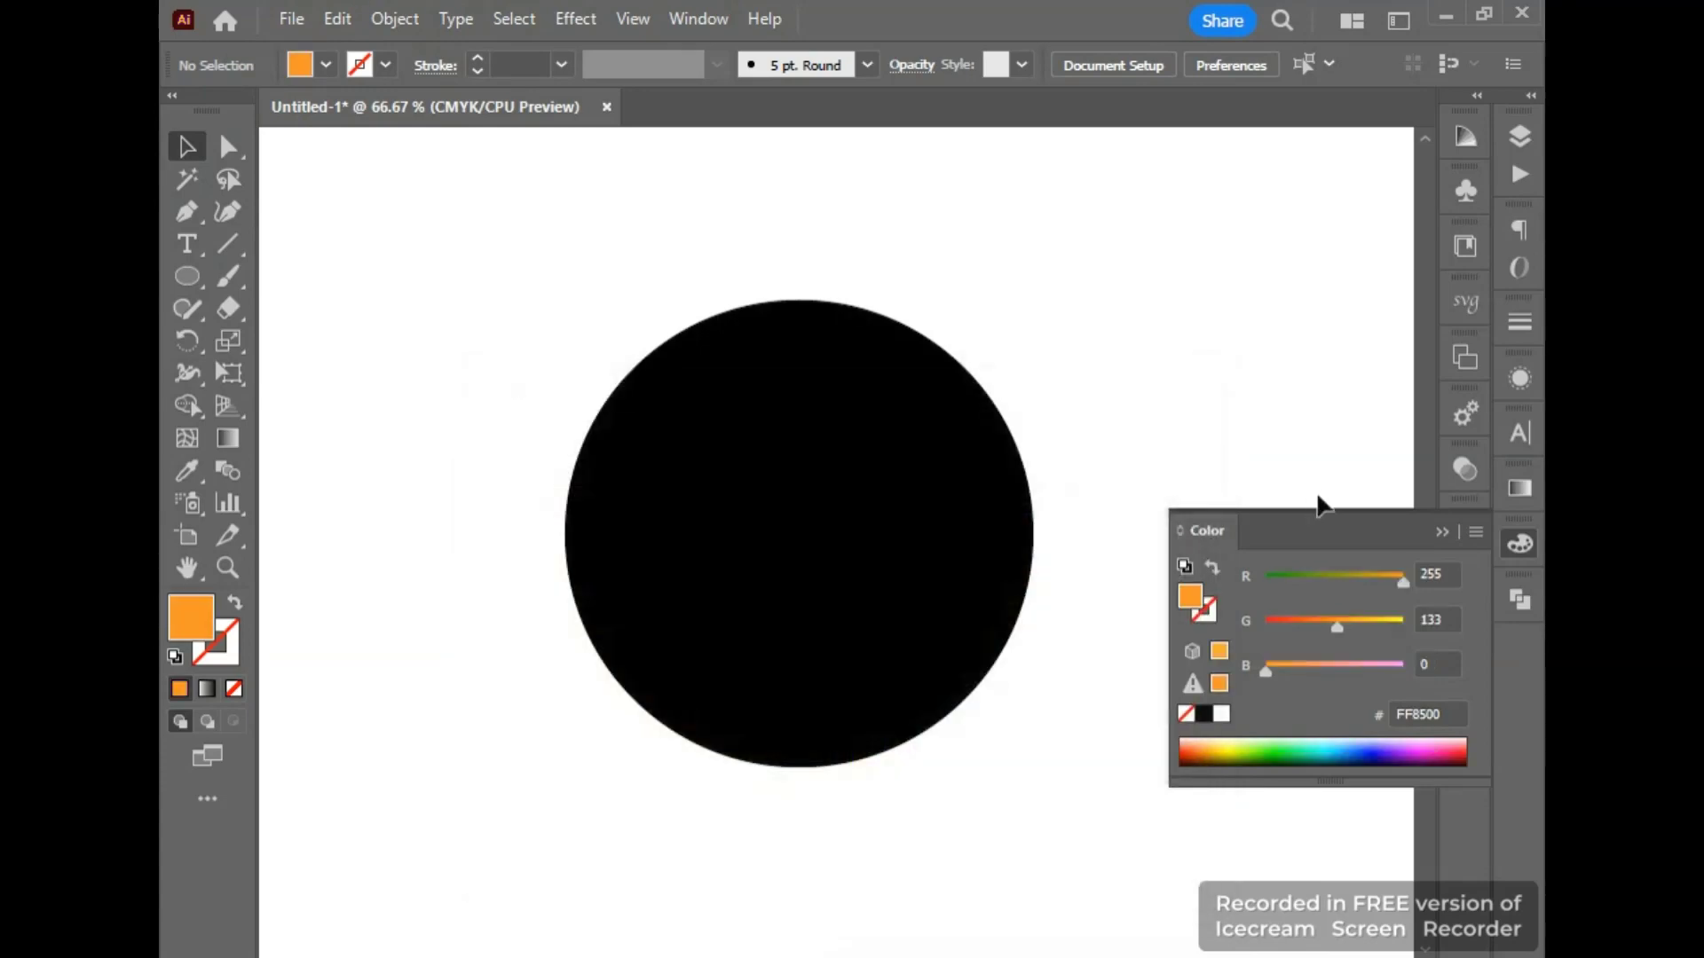
# - Select the black circle and change its fill to yellow-orange FCB322
pyautogui.moveTo(1050, 316); pyautogui.dragTo(673, 552)
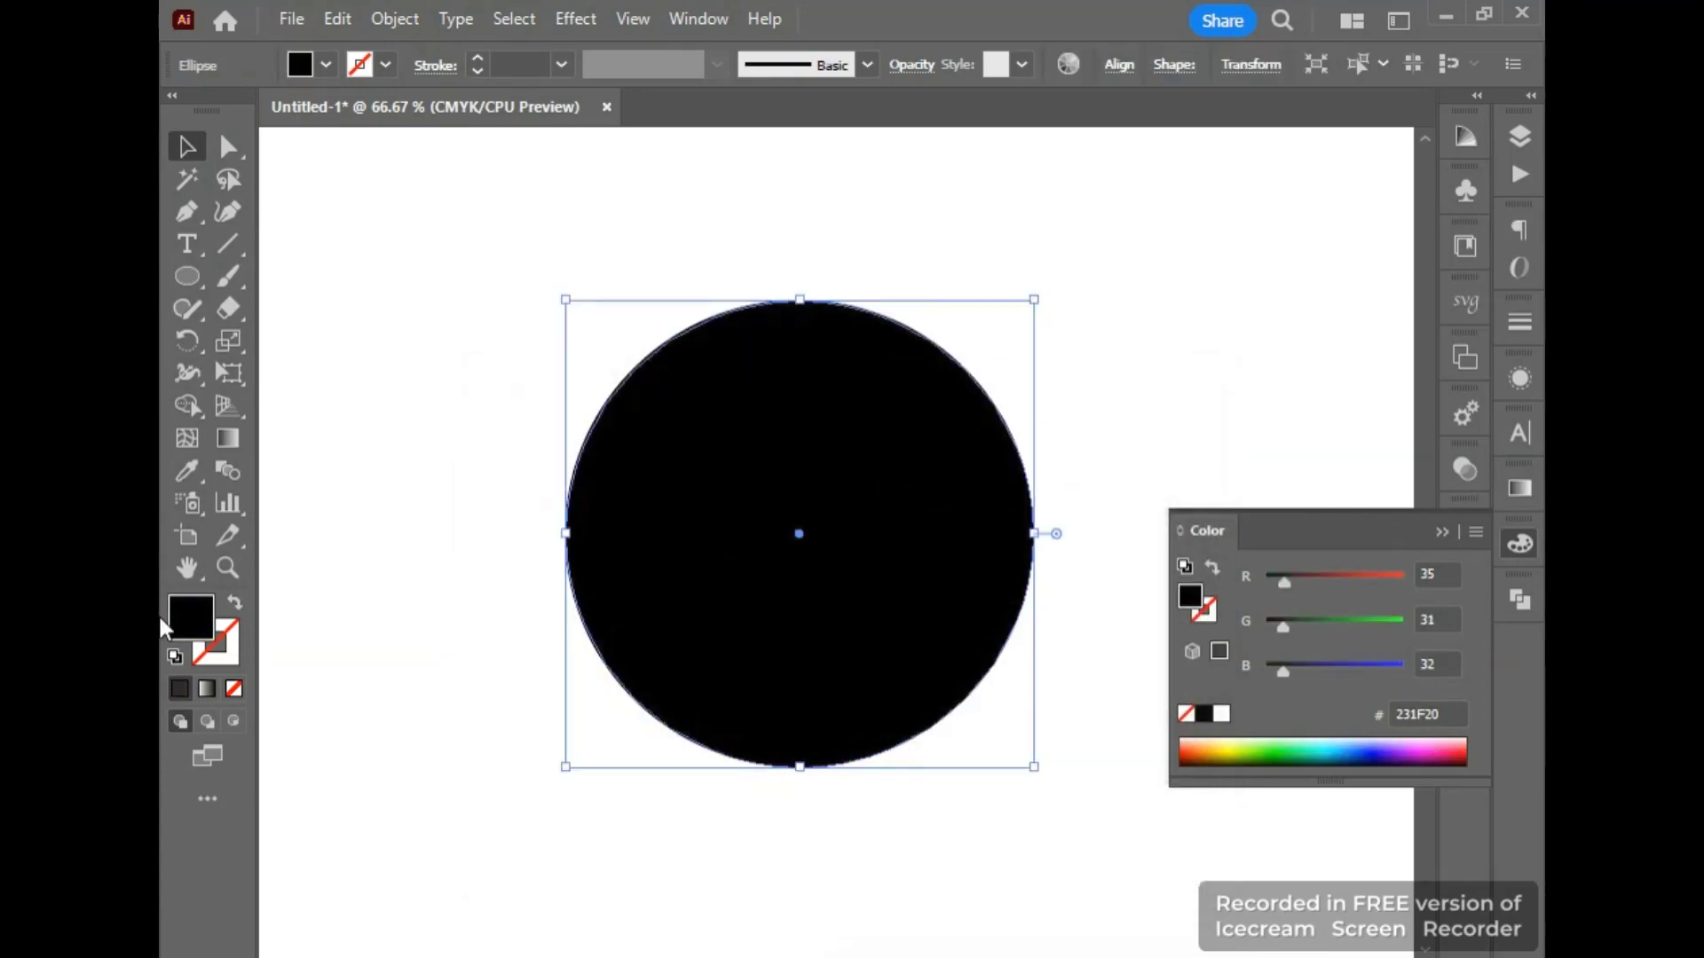
pyautogui.doubleClick(176, 629)
pyautogui.moveTo(865, 797); pyautogui.dragTo(869, 780)
pyautogui.click(878, 788)
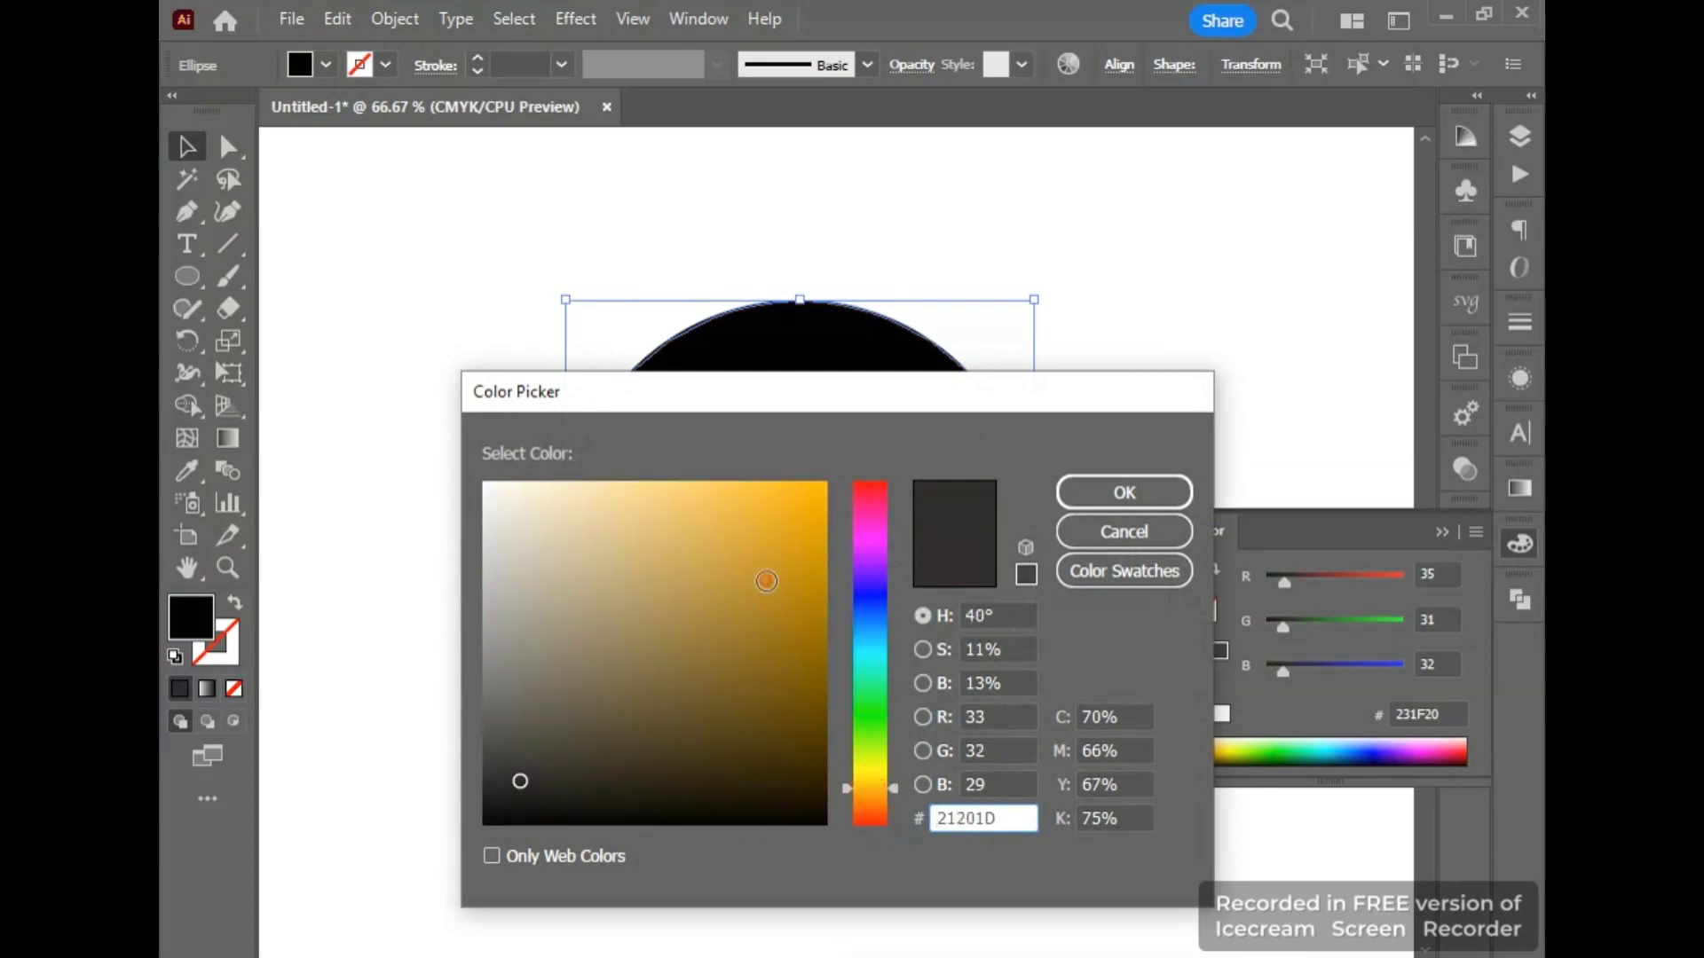
pyautogui.moveTo(768, 579); pyautogui.dragTo(781, 486)
pyautogui.click(1120, 493)
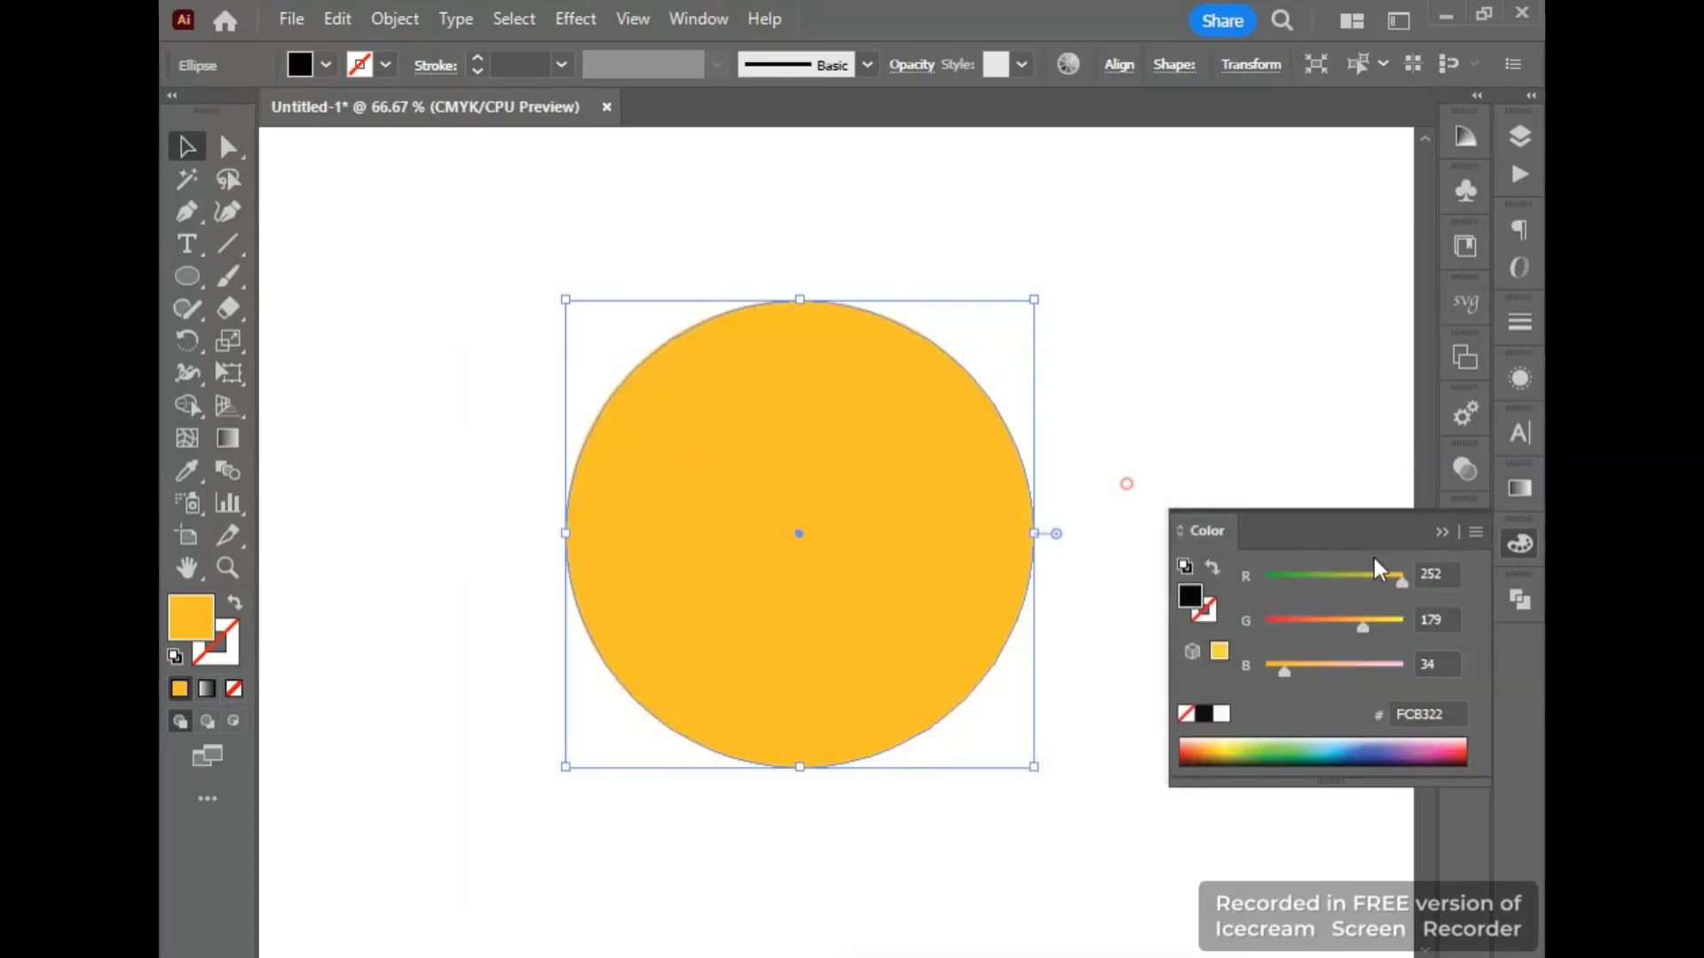
pyautogui.click(1442, 531)
# - Move the orange circle slightly down and to the right on the artboard, and deselect it
pyautogui.click(1089, 544)
pyautogui.moveTo(1150, 346); pyautogui.dragTo(860, 601)
pyautogui.moveTo(741, 679); pyautogui.dragTo(802, 700)
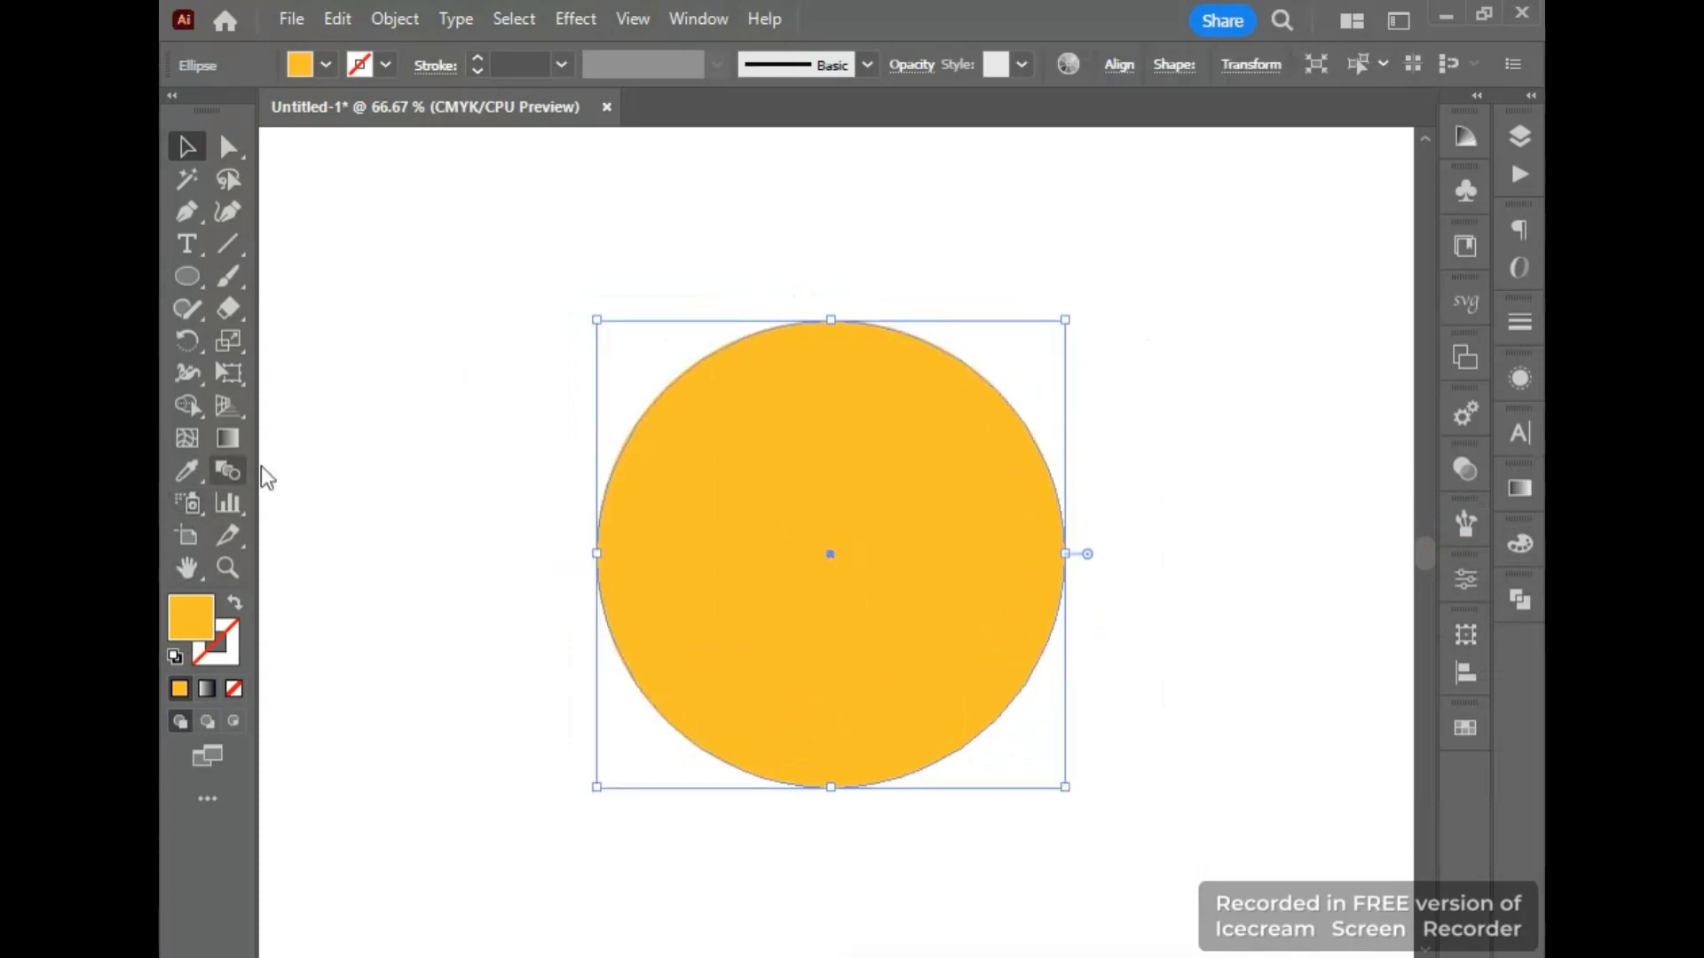
pyautogui.click(380, 407)
# - Draw a tall, thin rectangle through the middle of the circle, extending past both ends, and narrow it slightly
pyautogui.click(187, 276)
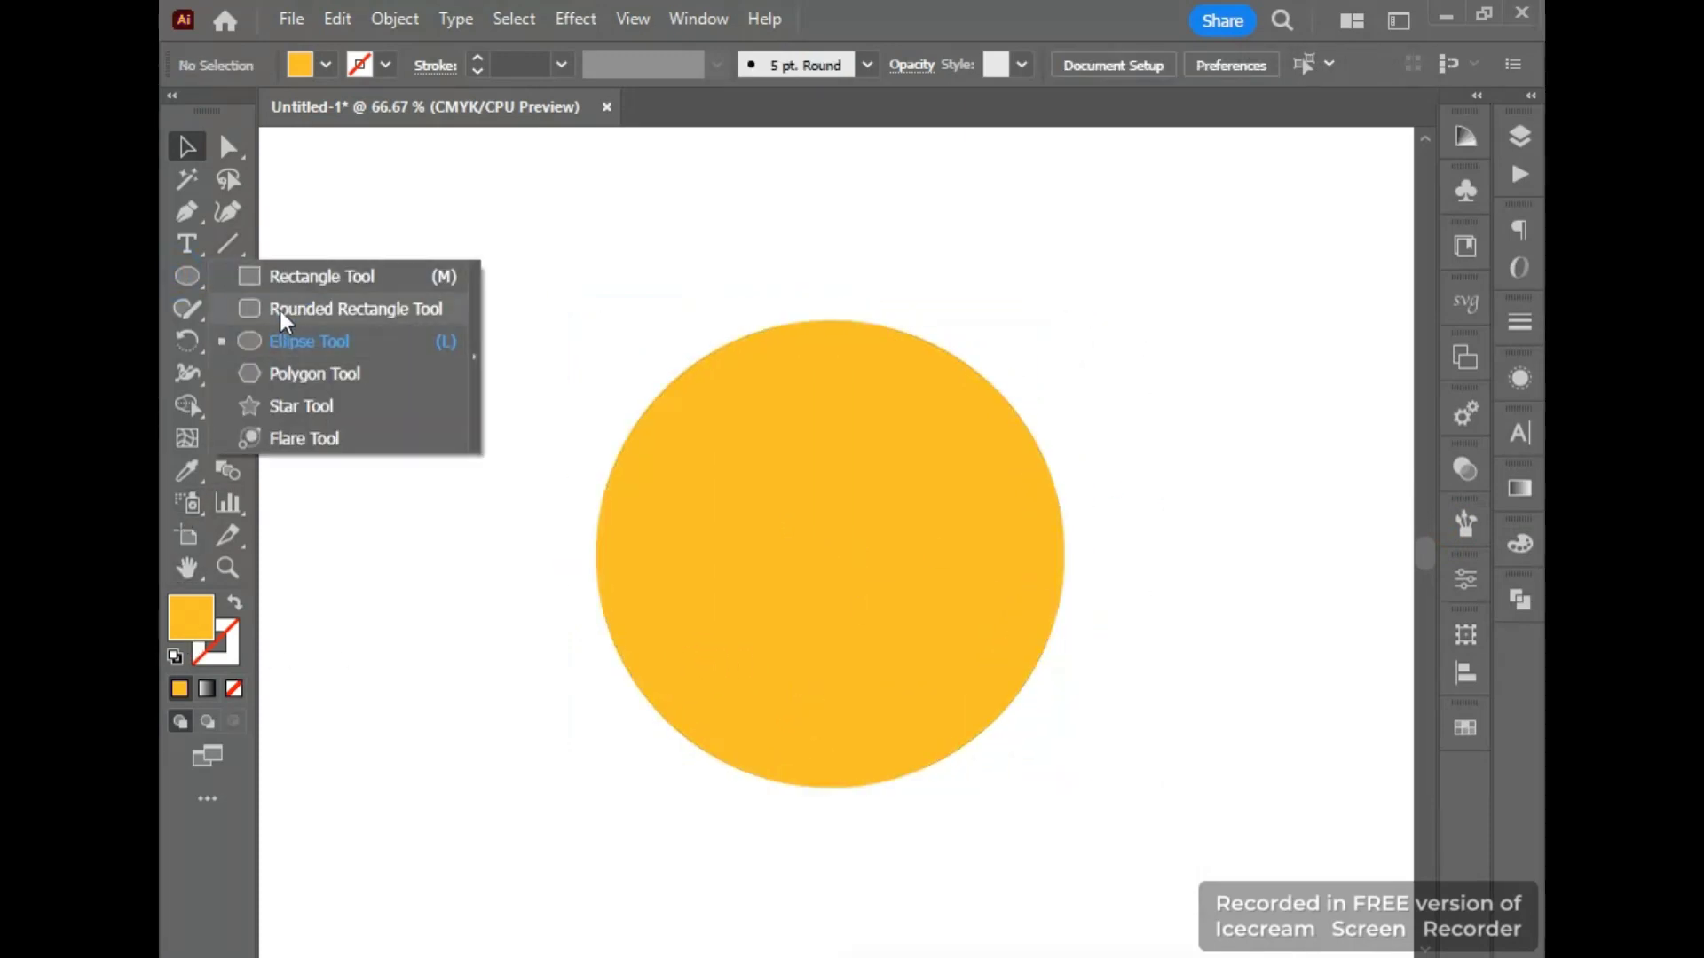
pyautogui.click(294, 277)
pyautogui.moveTo(818, 280); pyautogui.dragTo(843, 829)
pyautogui.click(188, 142)
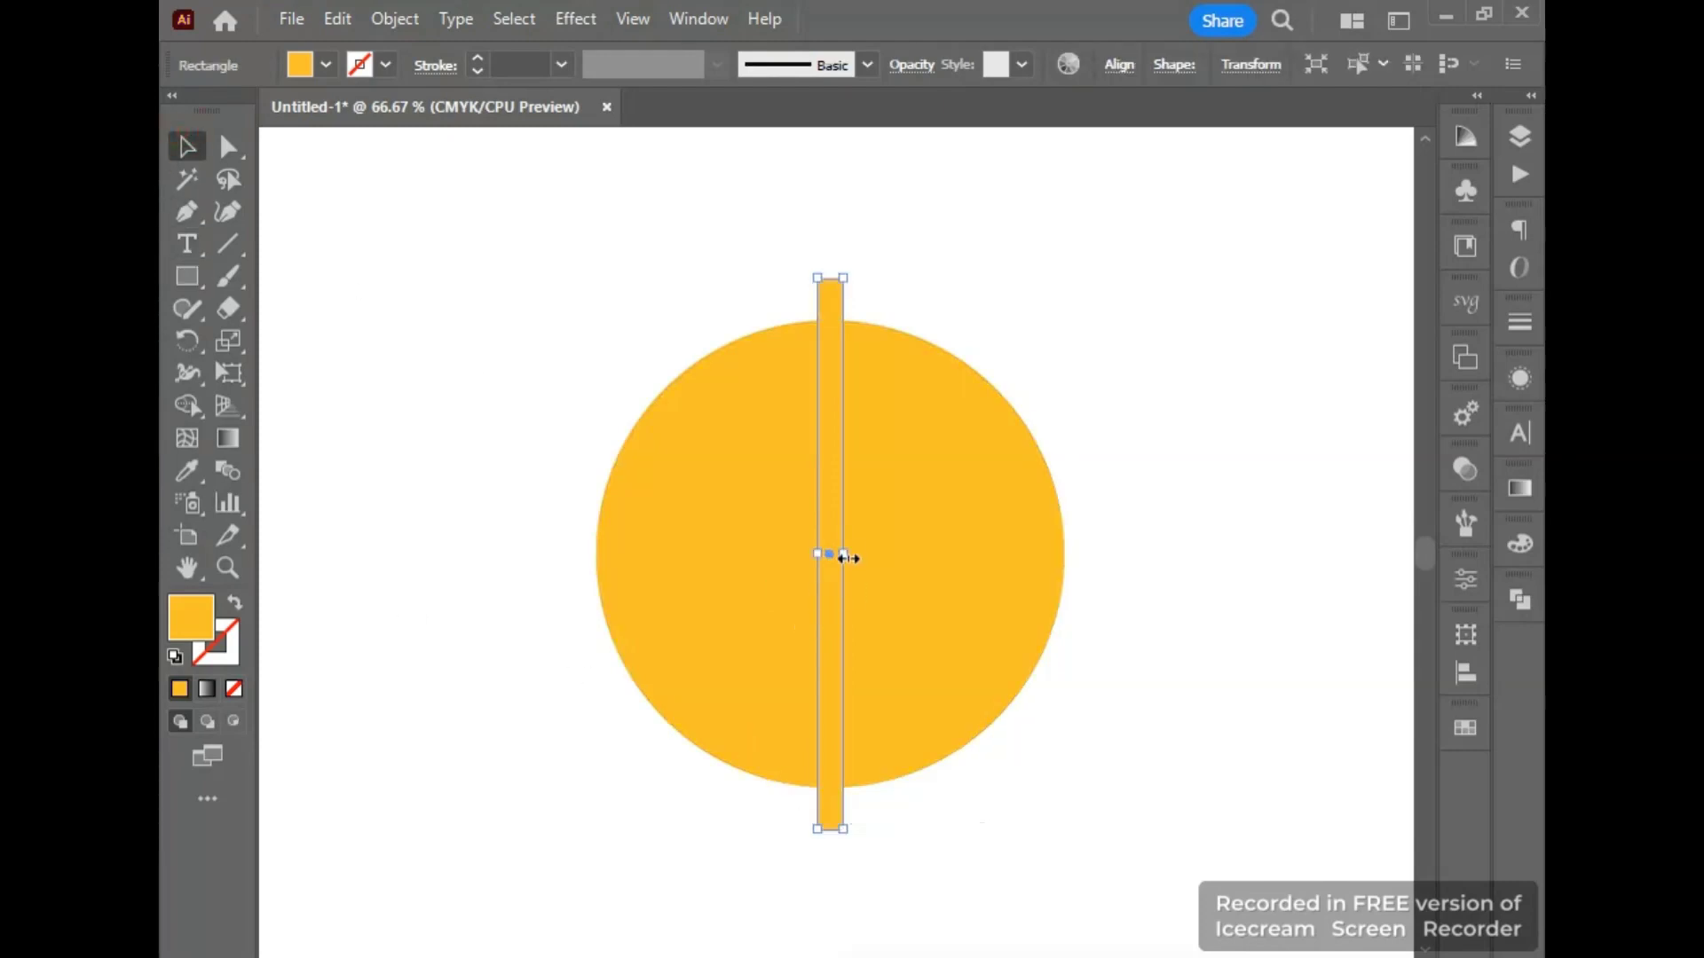
pyautogui.moveTo(842, 554); pyautogui.dragTo(832, 573)
# - Align the rectangle to the circle's centre with the circle as key object, and move both back to the middle of the view
pyautogui.moveTo(591, 243); pyautogui.dragTo(939, 613)
pyautogui.moveTo(939, 613); pyautogui.dragTo(1036, 712)
pyautogui.click(978, 589)
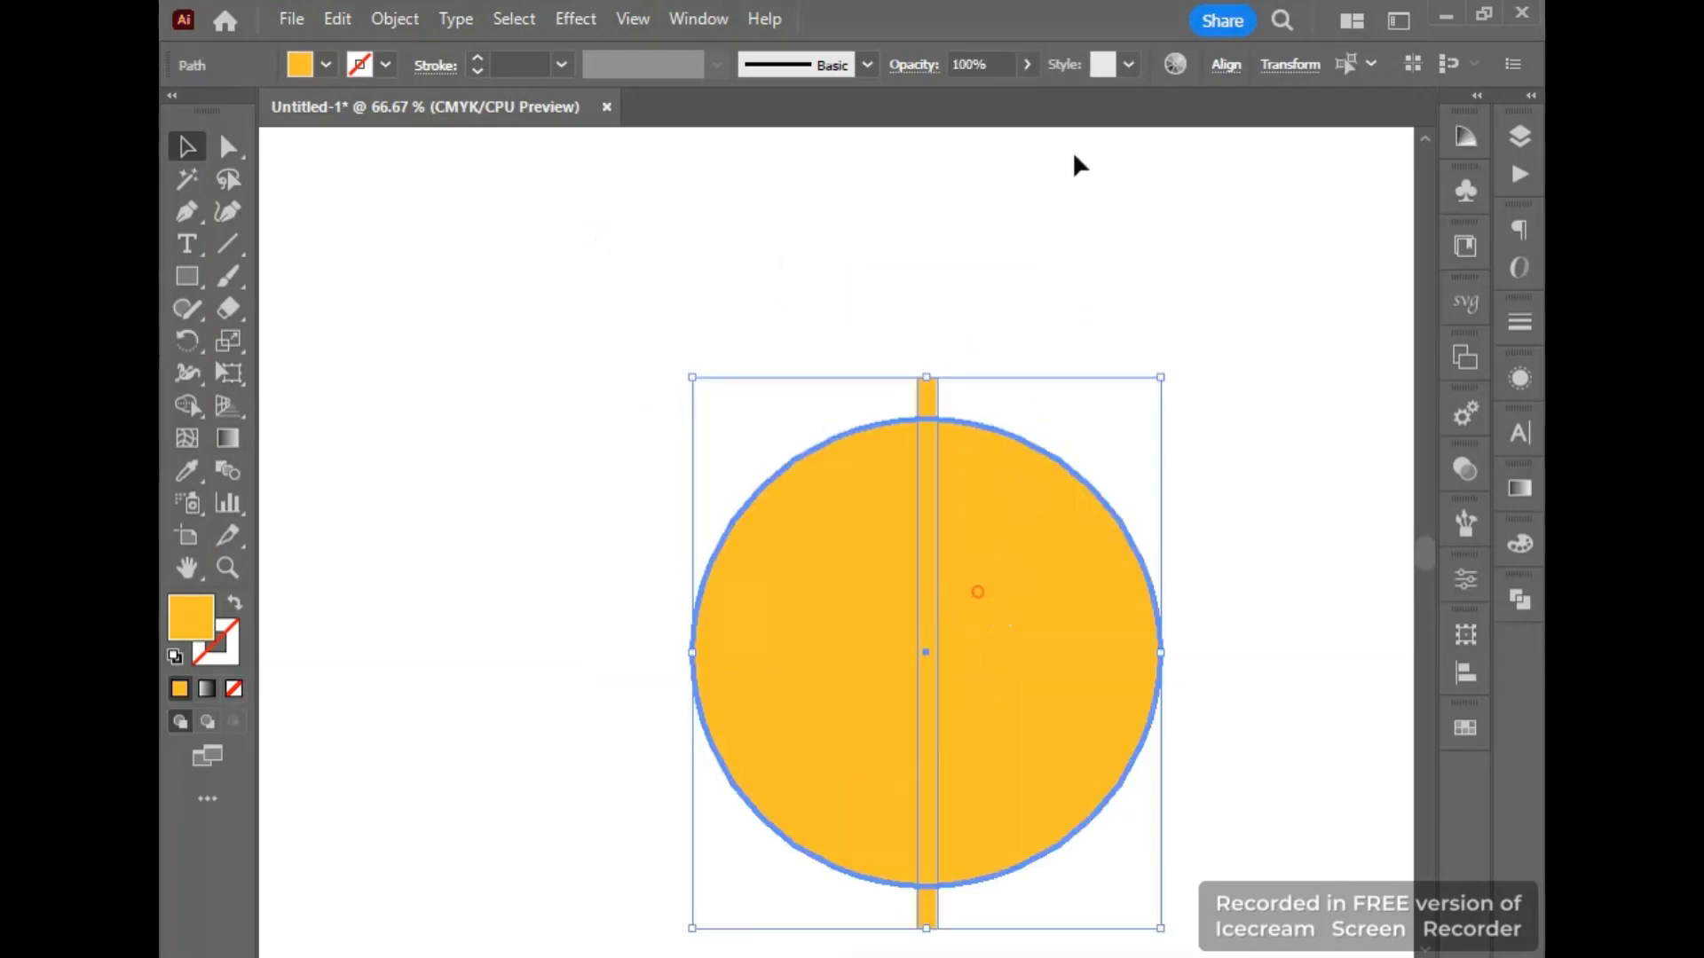
pyautogui.click(1225, 63)
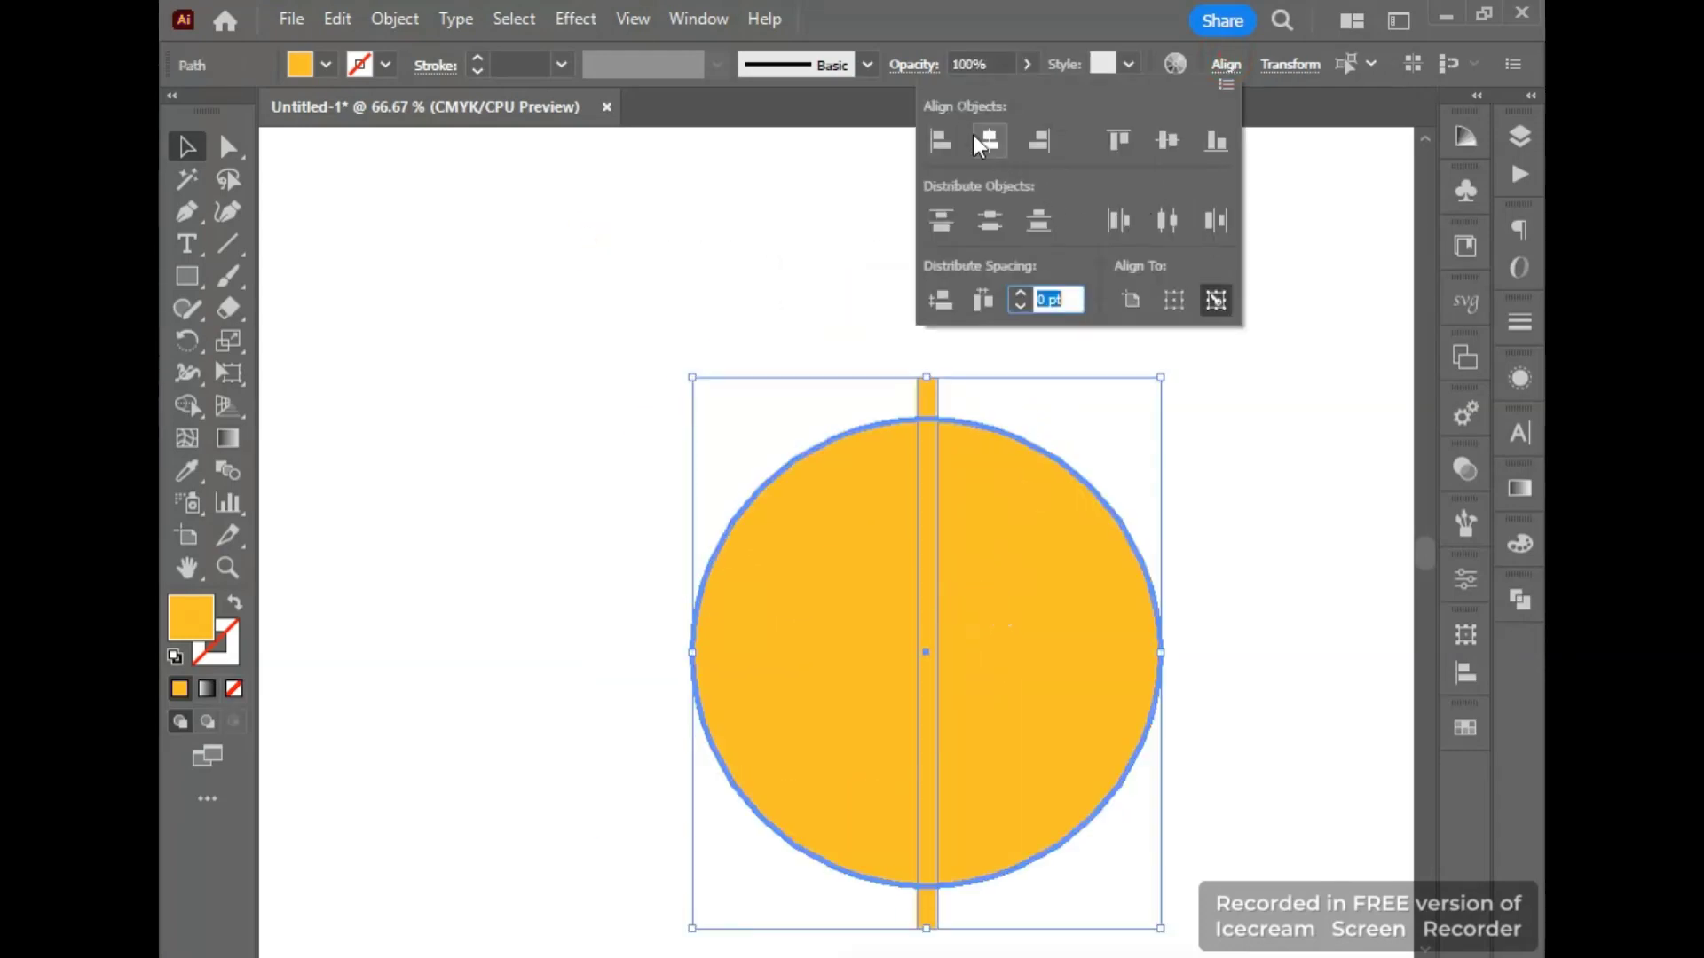
pyautogui.click(1161, 145)
pyautogui.click(1222, 371)
pyautogui.moveTo(985, 639); pyautogui.dragTo(899, 544)
pyautogui.click(1160, 510)
# - Rotate a copy of the rectangle 45° about its centre and repeat the transformation twice to make four crossing bars
pyautogui.moveTo(894, 287); pyautogui.dragTo(706, 312)
pyautogui.click(186, 341)
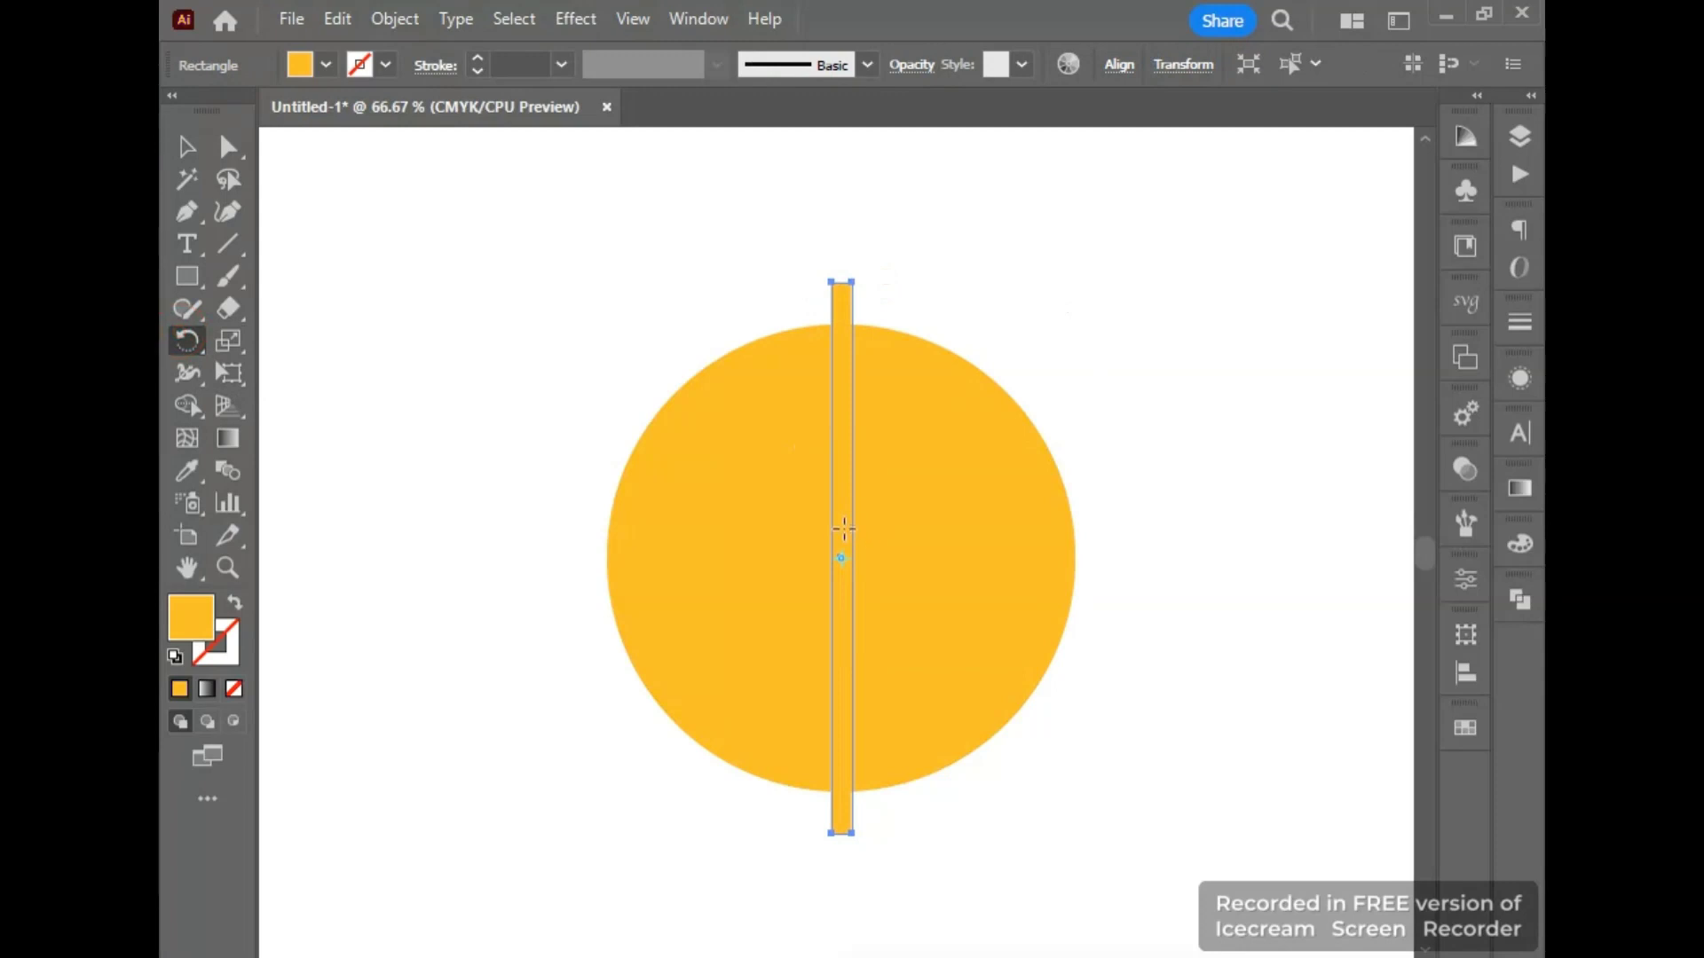
pyautogui.moveTo(844, 511)
pyautogui.mouseDown()
pyautogui.moveTo(905, 579)
pyautogui.moveTo(927, 502)
pyautogui.moveTo(909, 487)
pyautogui.mouseUp()
pyautogui.hotkey('ctrl', 'd')
pyautogui.hotkey('ctrl', 'd')
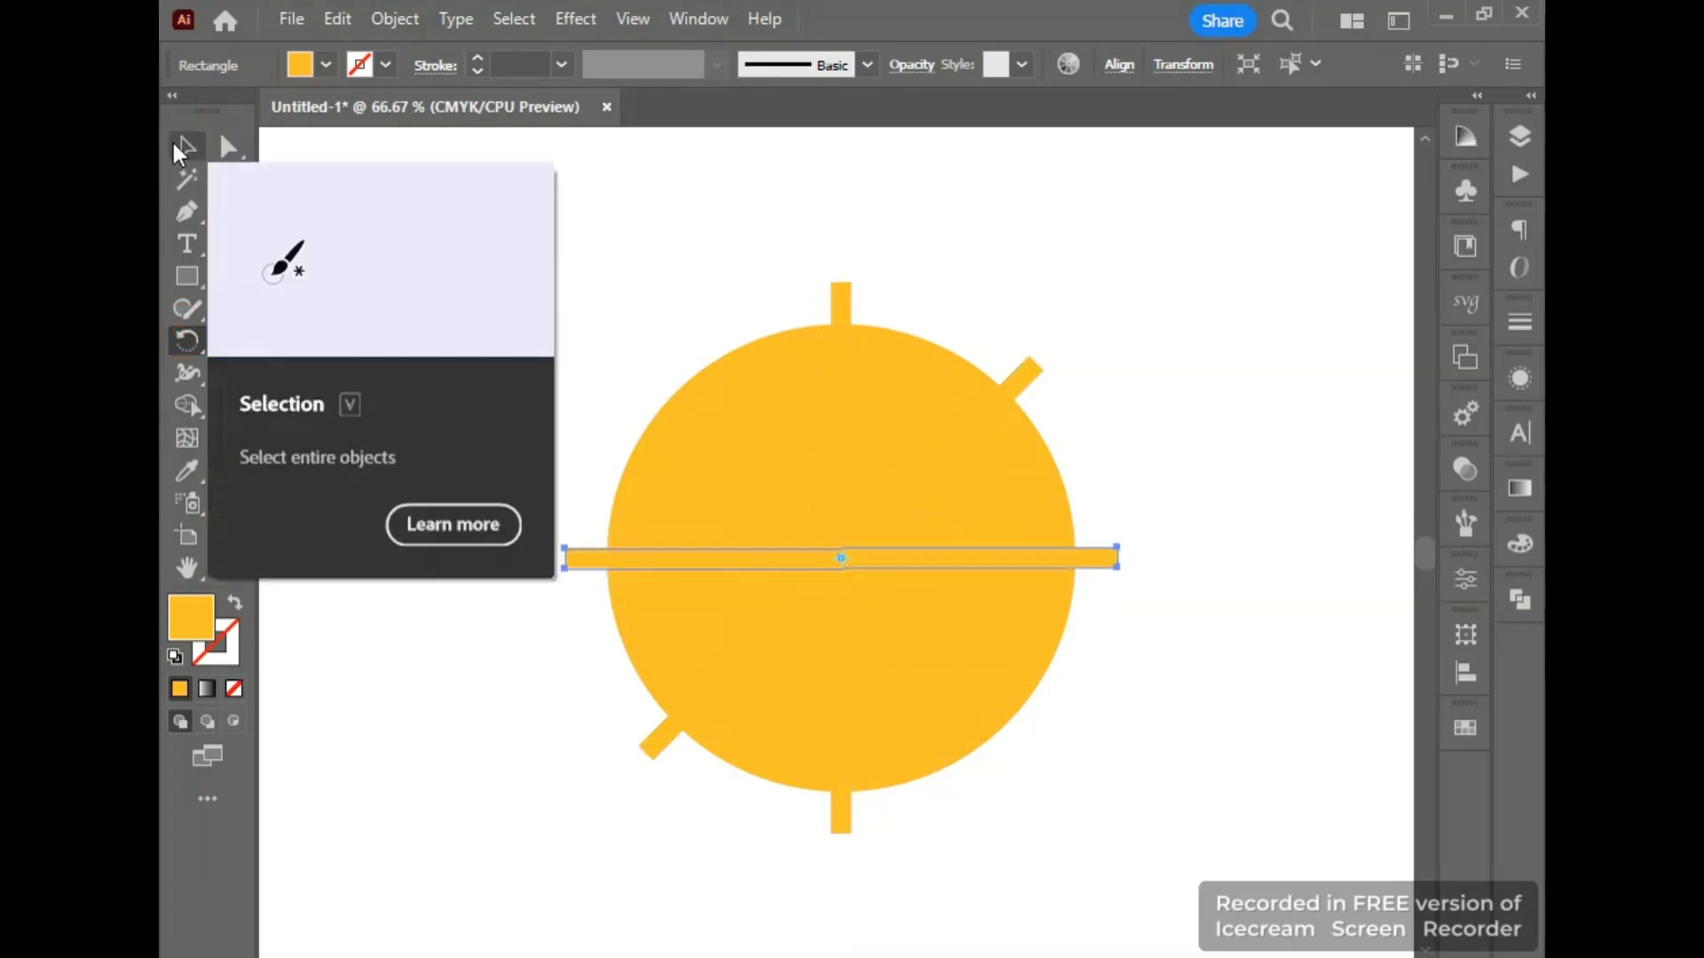
# - Select the circle with all four bars and cut the bars out of it with Minus Front
pyautogui.click(184, 147)
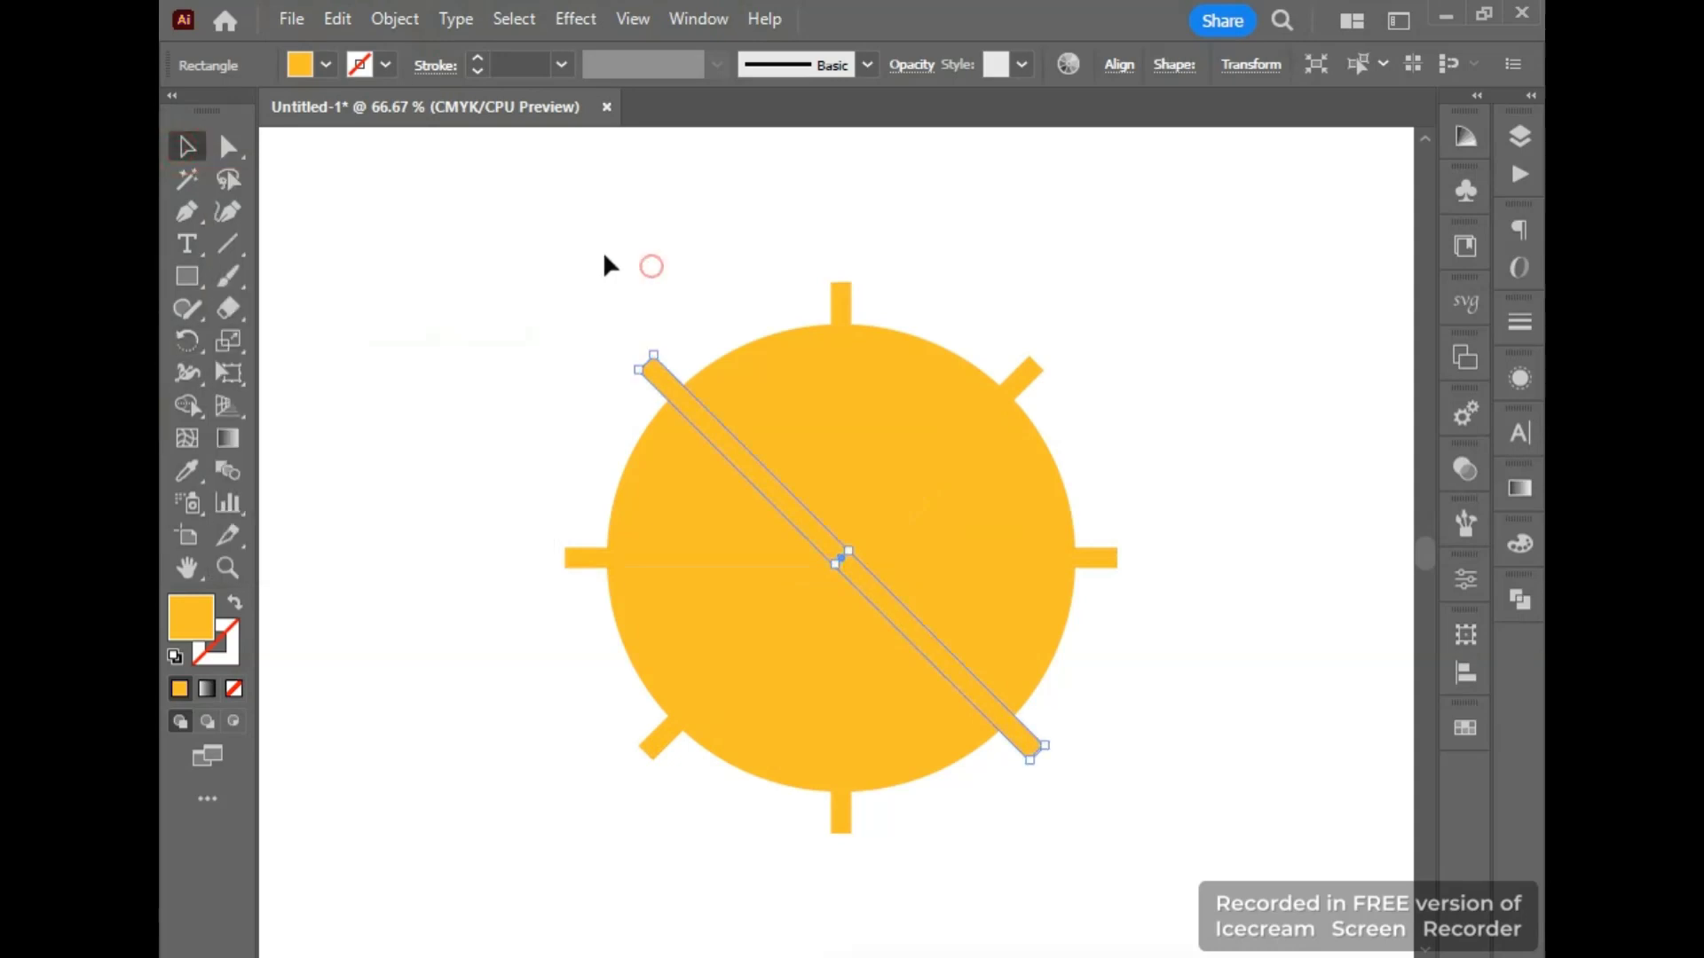
pyautogui.moveTo(547, 254); pyautogui.dragTo(1163, 799)
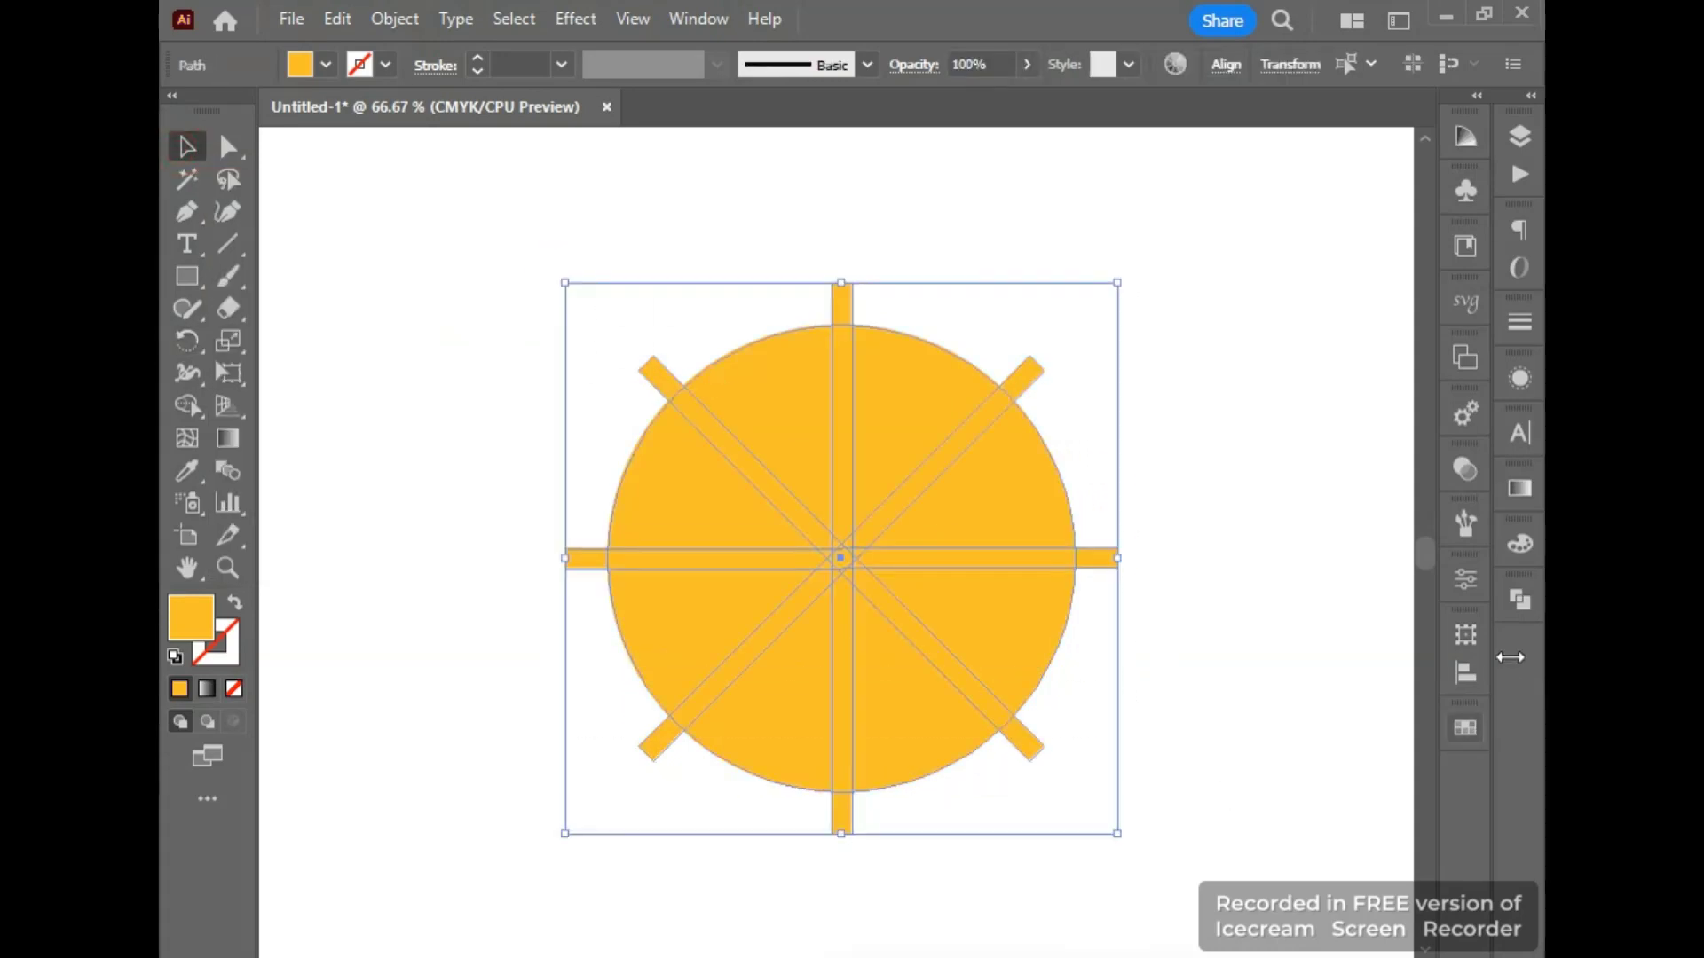
pyautogui.click(1522, 595)
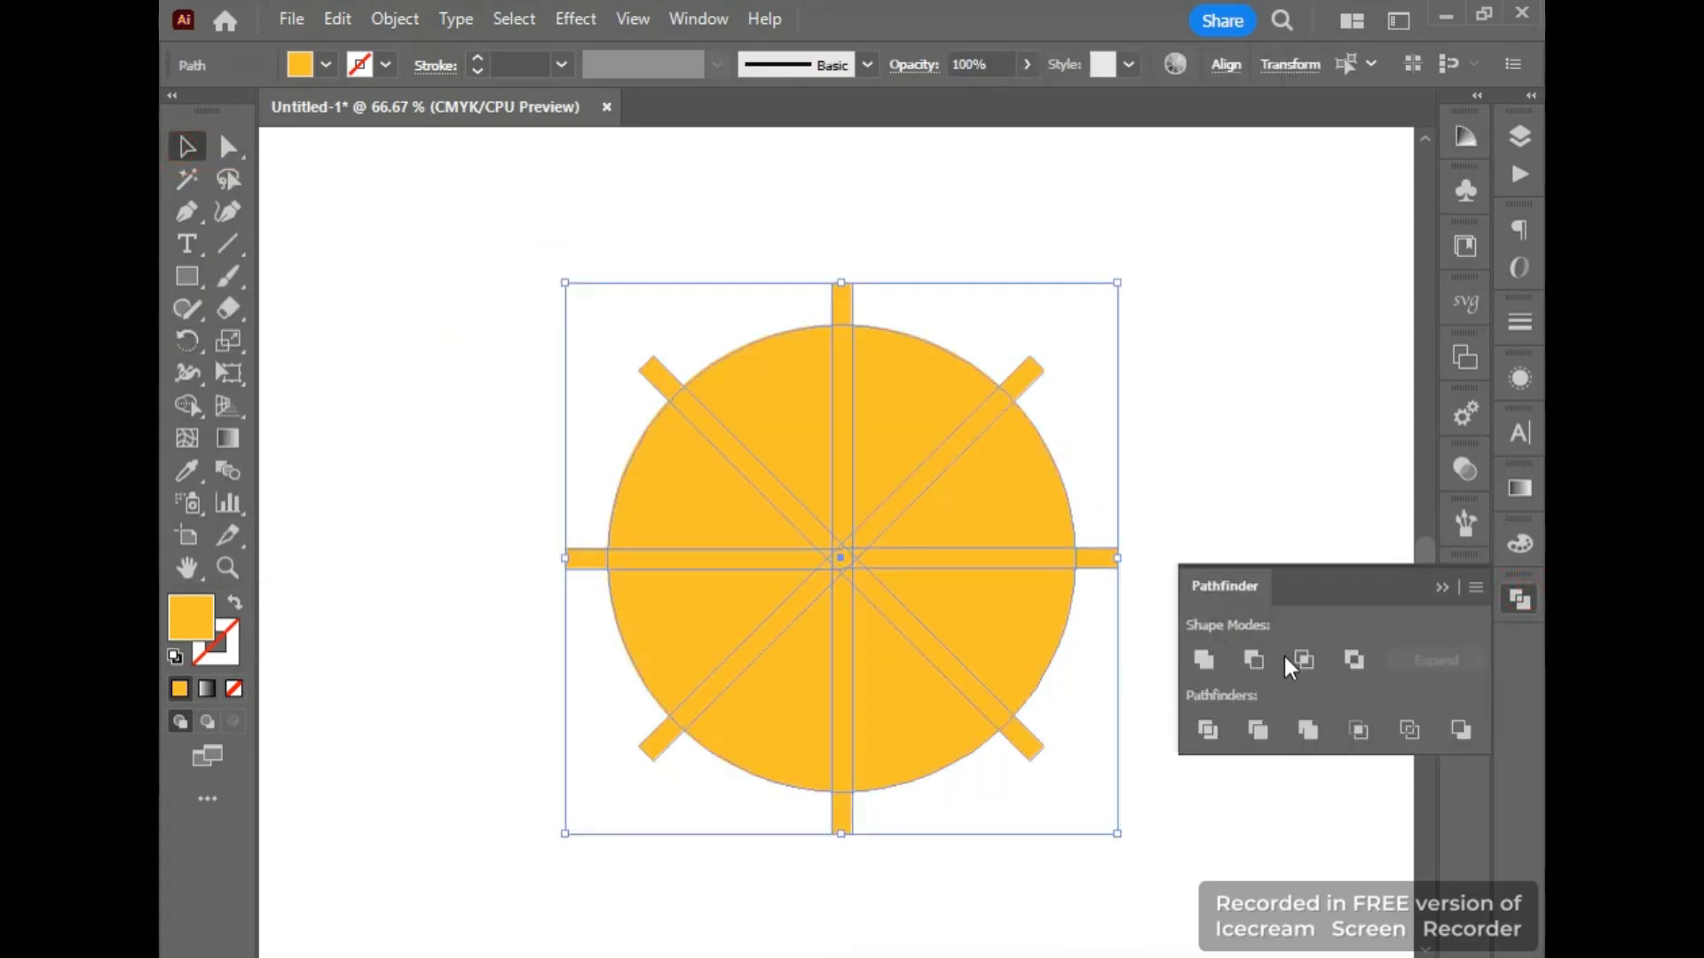
pyautogui.click(1257, 658)
pyautogui.click(1441, 587)
pyautogui.click(1244, 582)
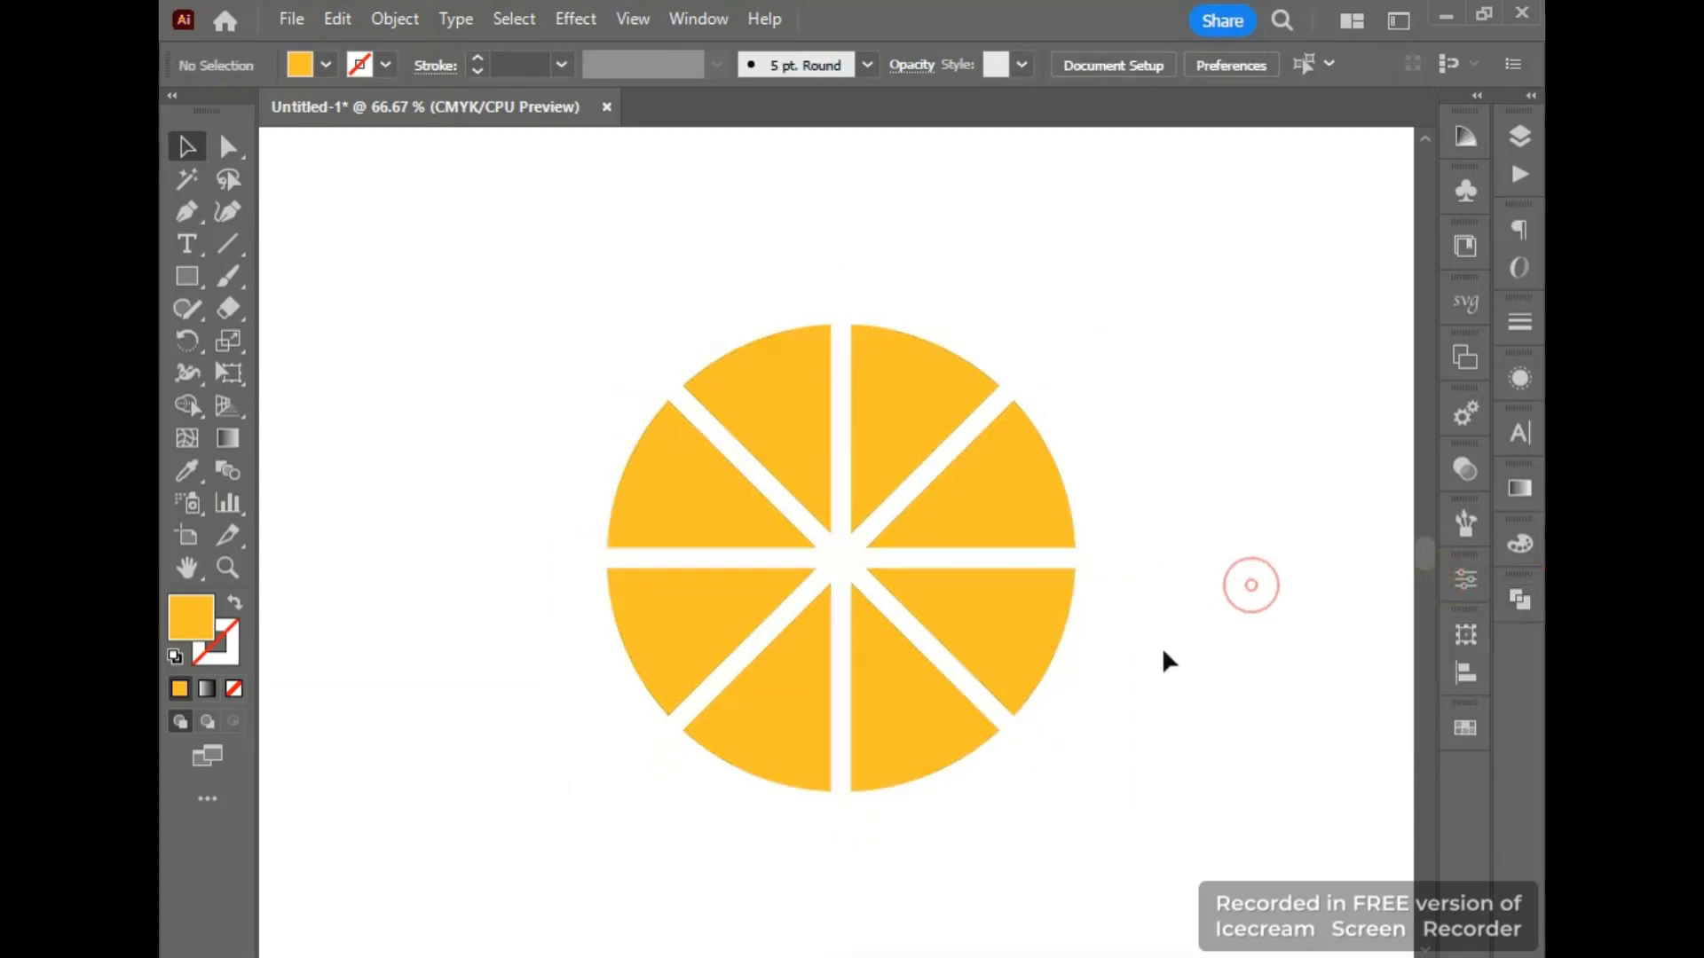
# - Round the corners of all eight wedges to a radius of about 10.4 pt
pyautogui.moveTo(1115, 760); pyautogui.dragTo(913, 703)
pyautogui.click(228, 146)
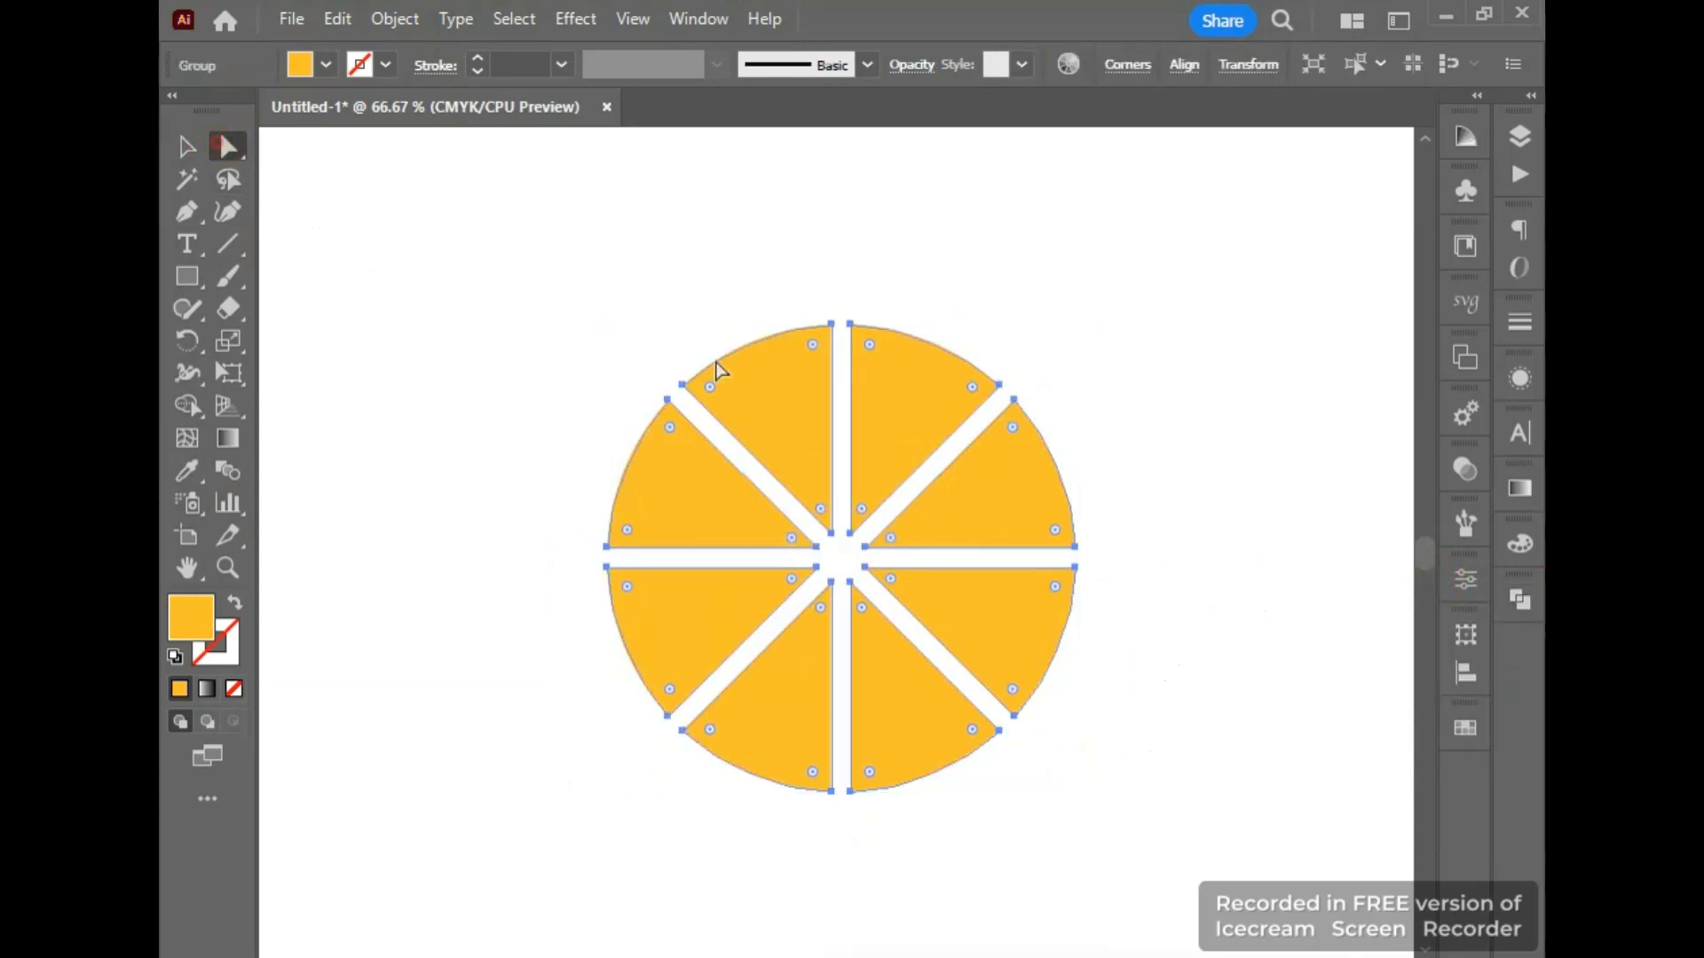
pyautogui.moveTo(819, 348); pyautogui.dragTo(829, 355)
pyautogui.moveTo(423, 304); pyautogui.dragTo(1210, 836)
pyautogui.moveTo(1019, 780); pyautogui.dragTo(943, 734)
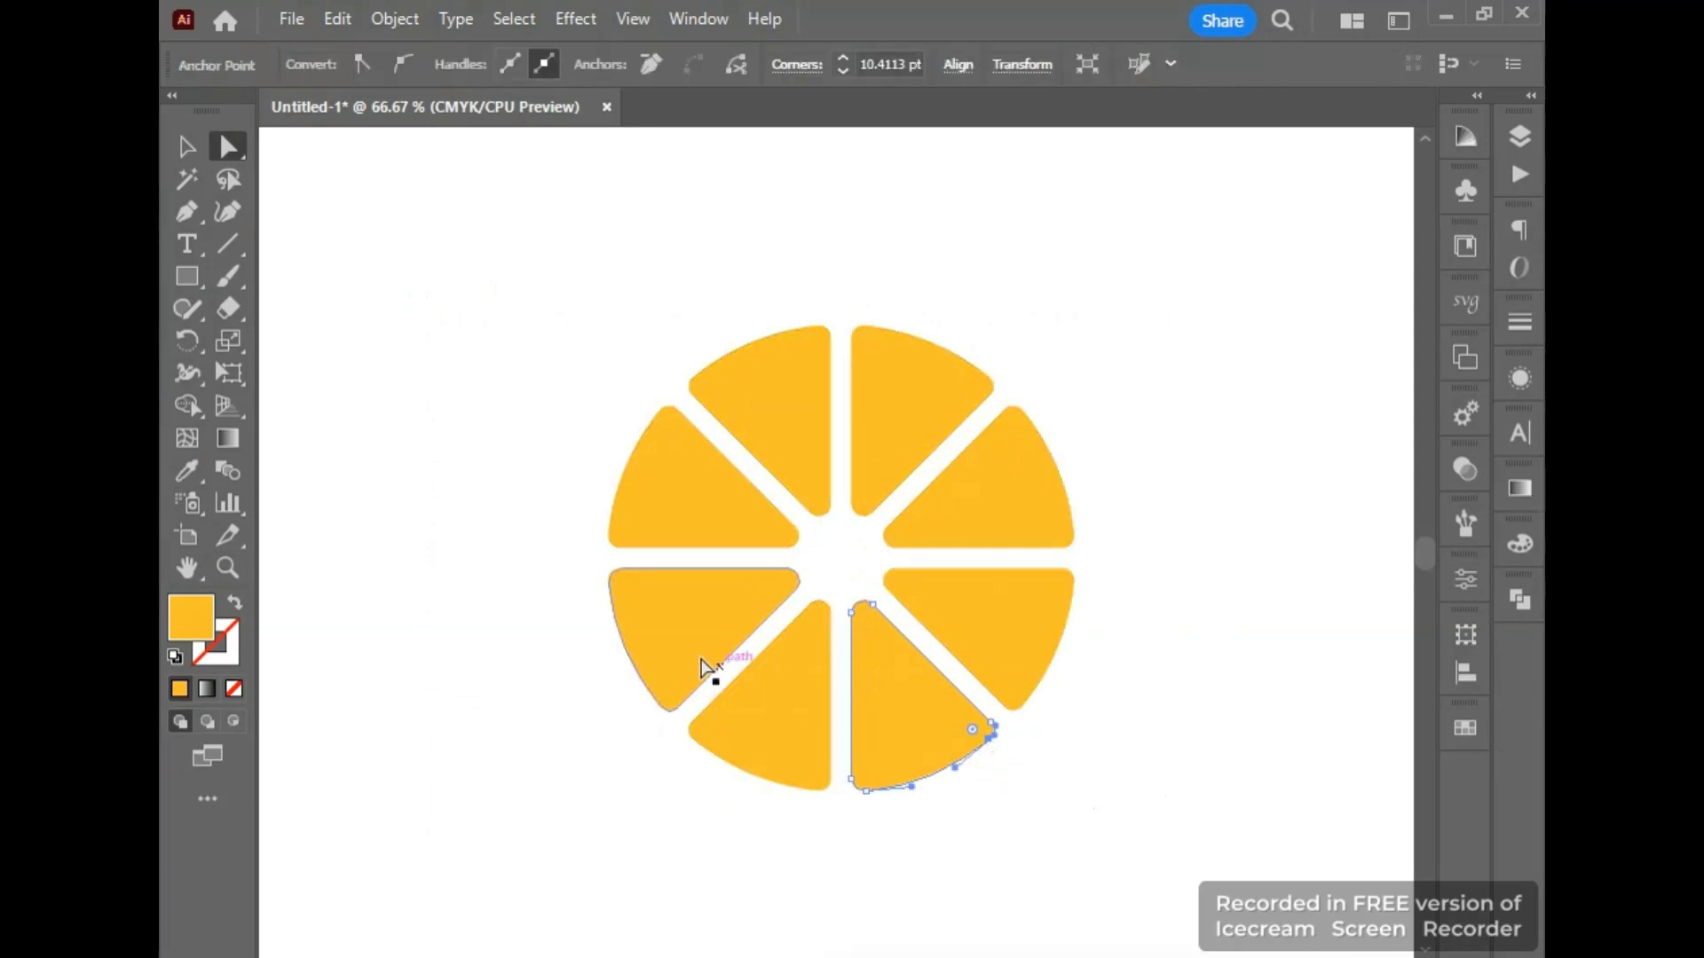
# - Group the eight rounded wedges and move the group slightly up and to the left
pyautogui.moveTo(618, 350); pyautogui.dragTo(1200, 841)
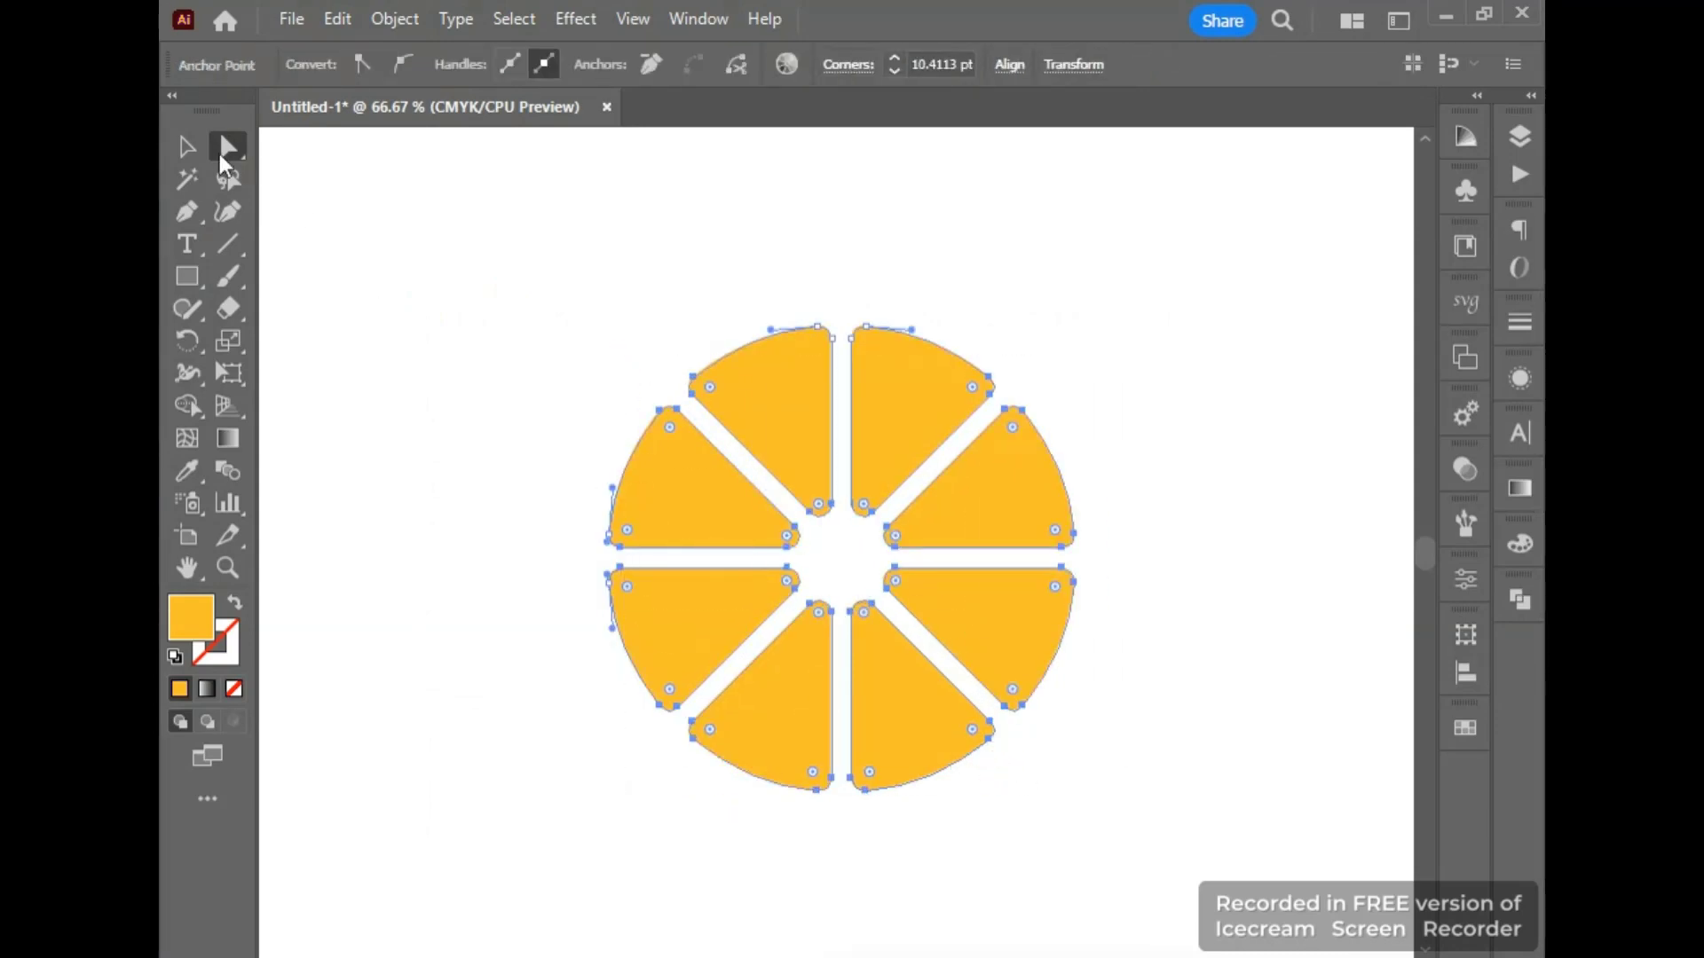
pyautogui.click(185, 145)
pyautogui.moveTo(392, 281); pyautogui.dragTo(1274, 882)
pyautogui.press('space')
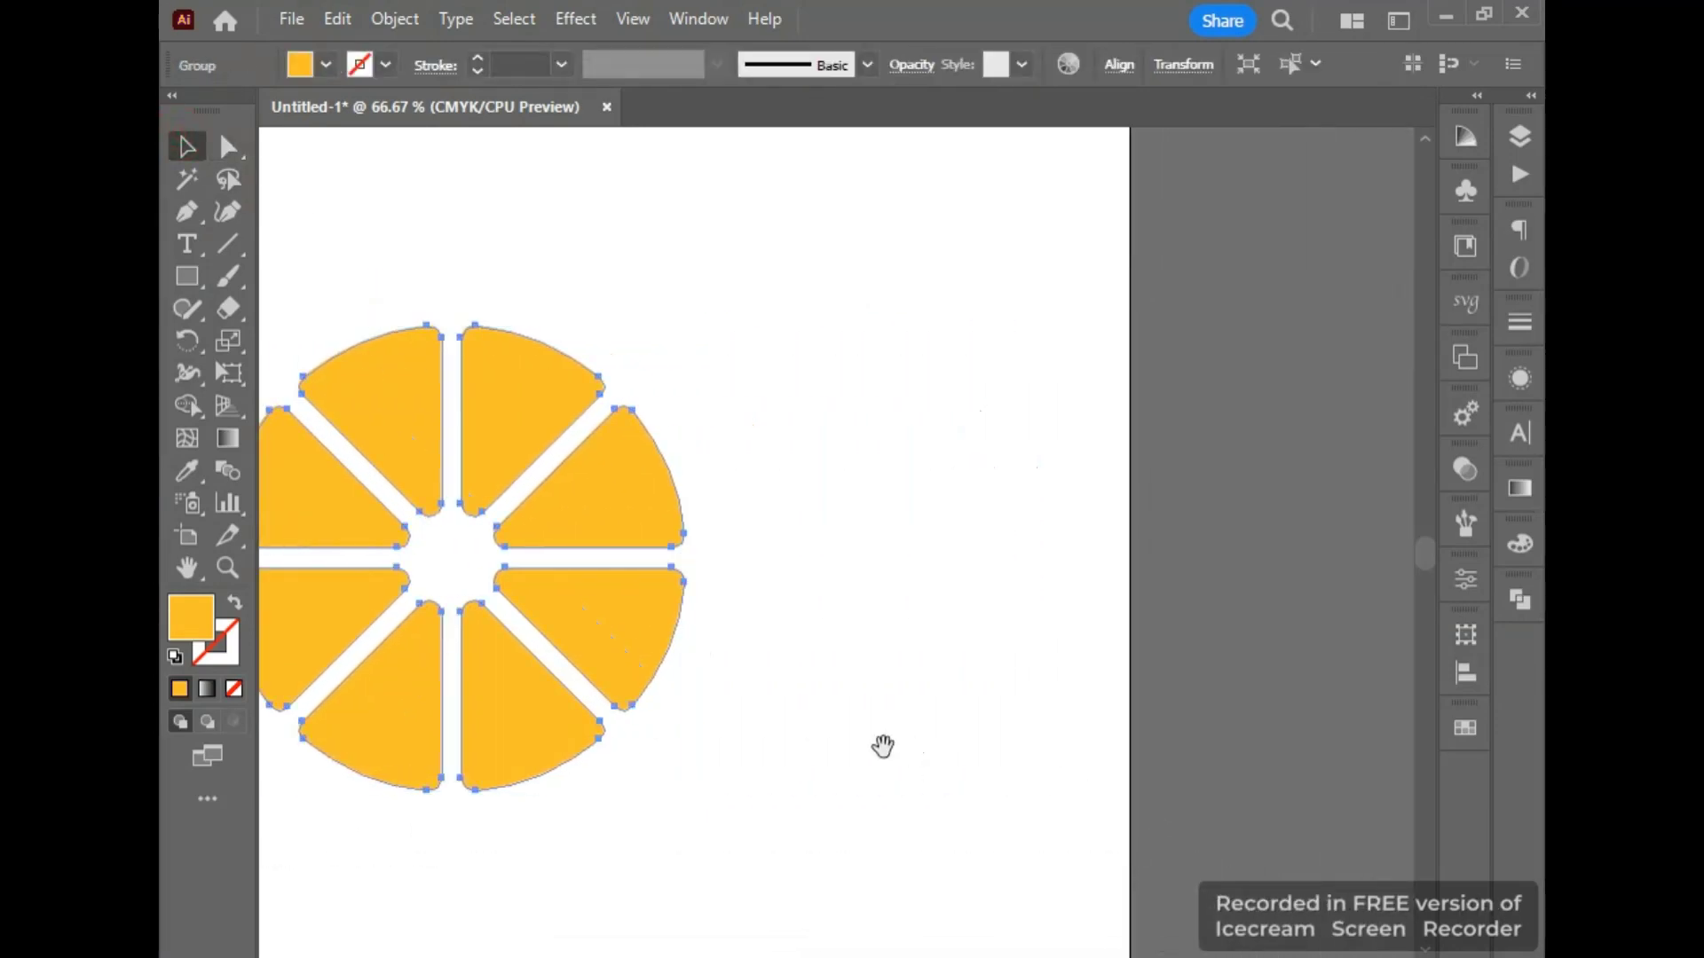
pyautogui.moveTo(883, 747); pyautogui.dragTo(1262, 744)
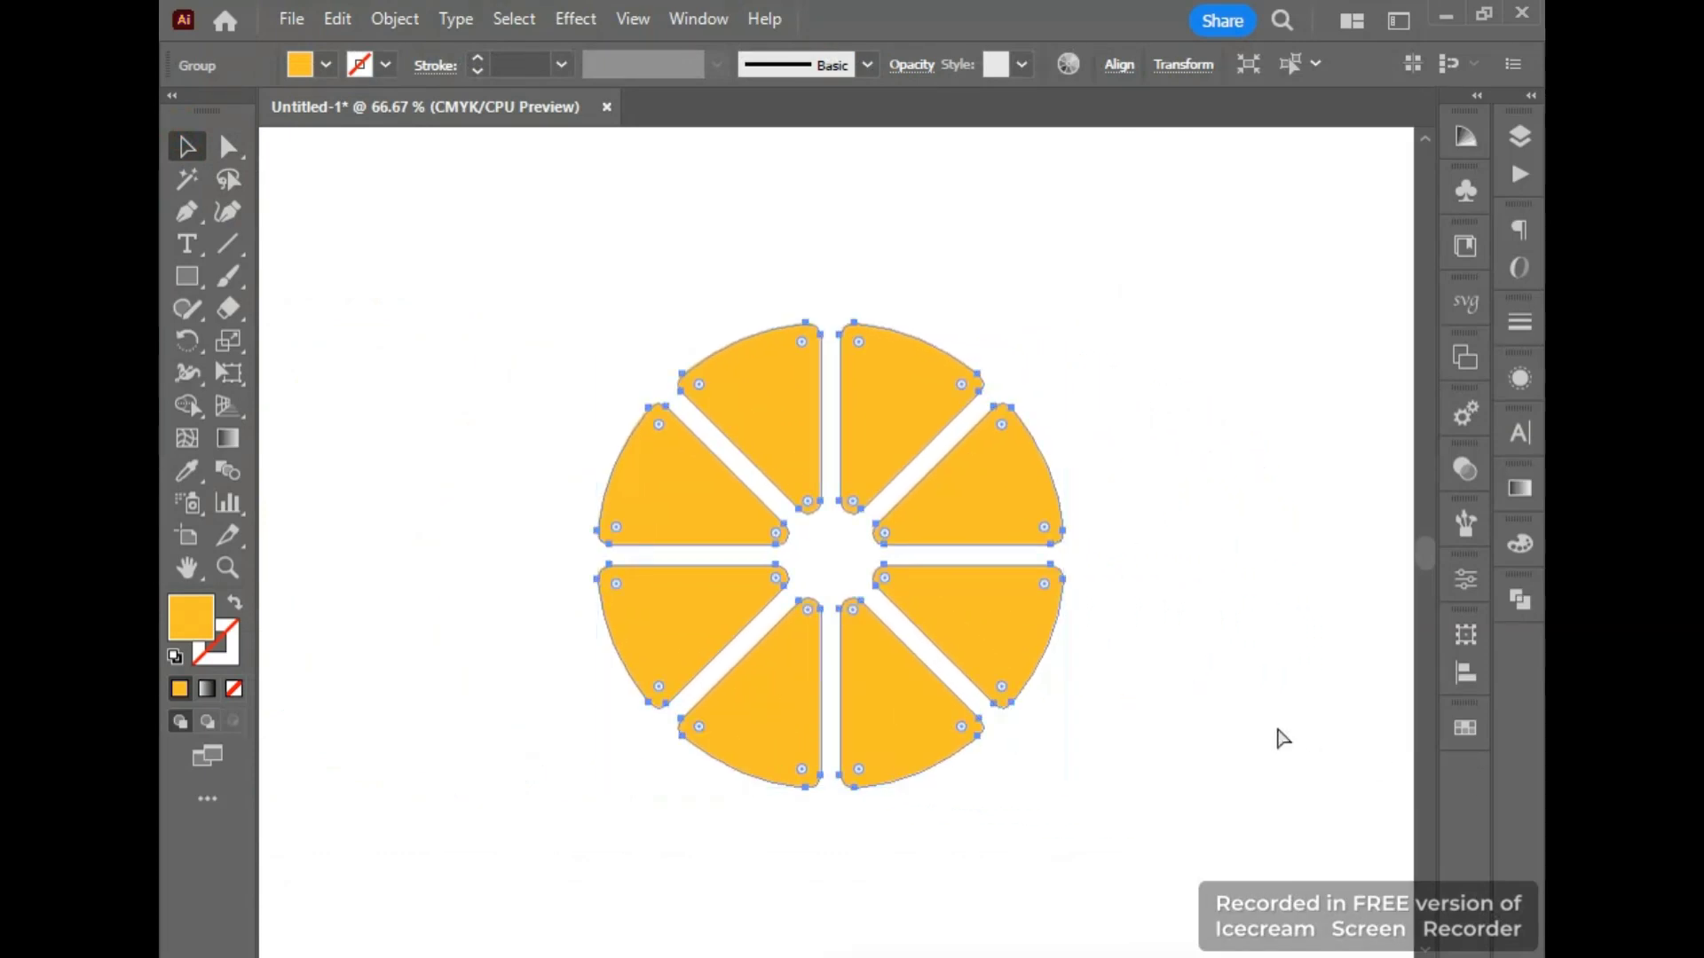
pyautogui.hotkey('ctrl', 'g')
pyautogui.moveTo(893, 721); pyautogui.dragTo(857, 710)
pyautogui.click(1255, 760)
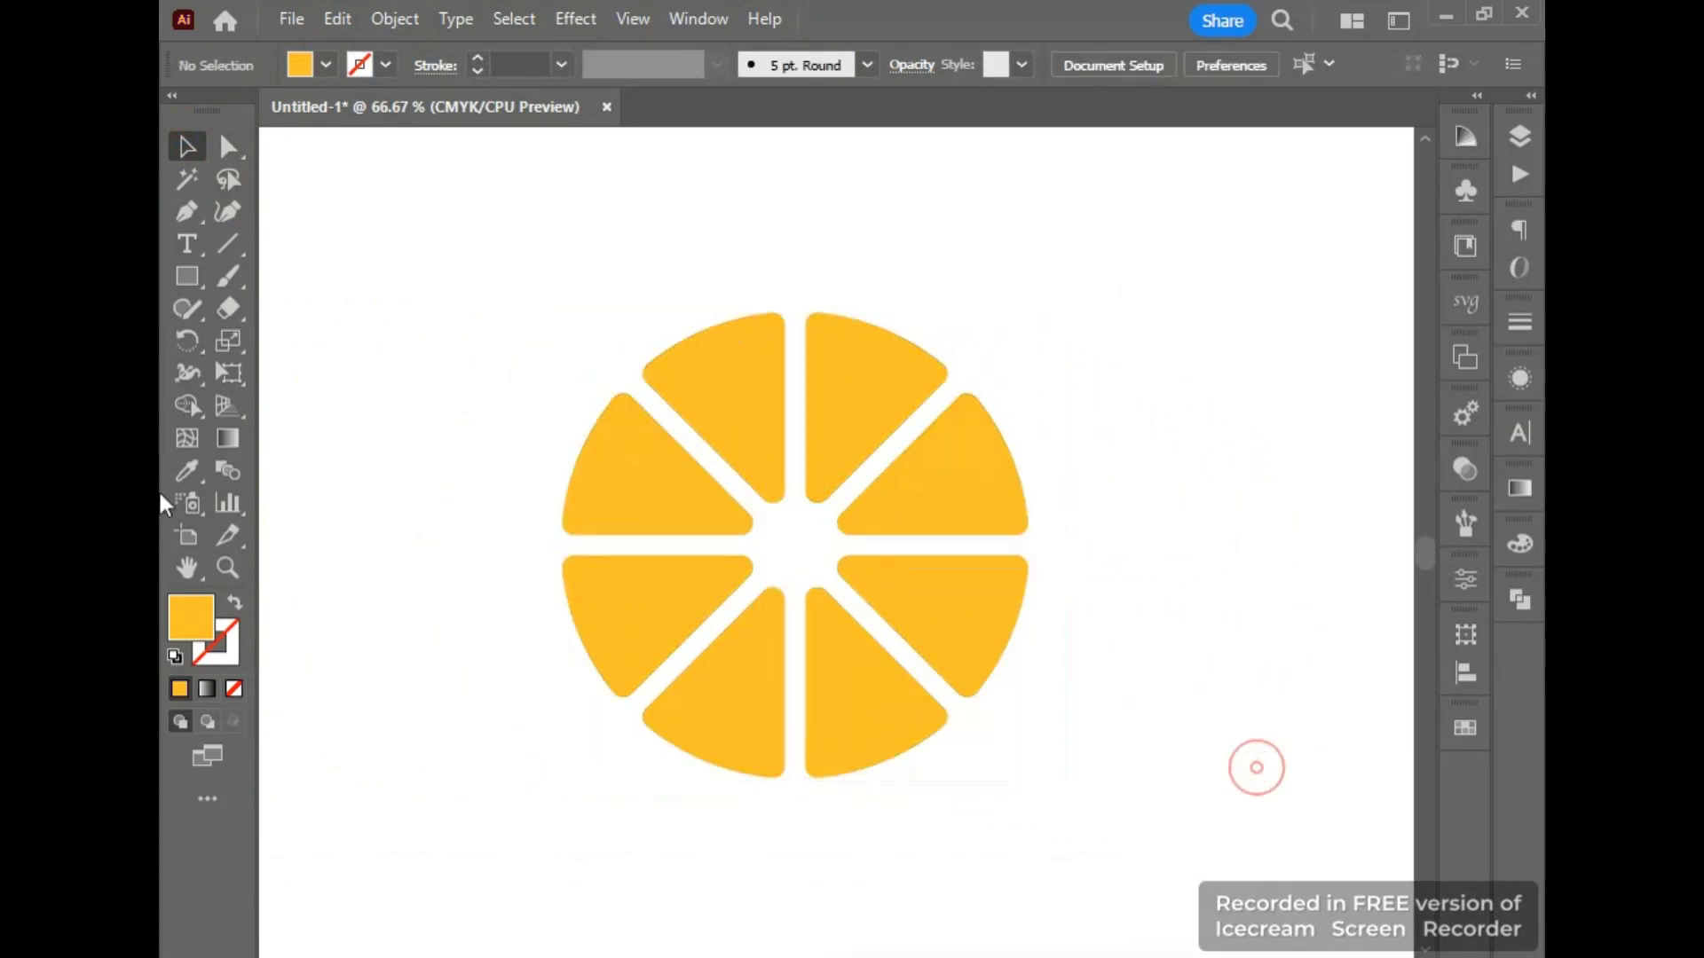
# - Draw a circle from the centre of the wedges outward, slightly larger than the whole wedge group
pyautogui.moveTo(186, 276); pyautogui.dragTo(282, 338)
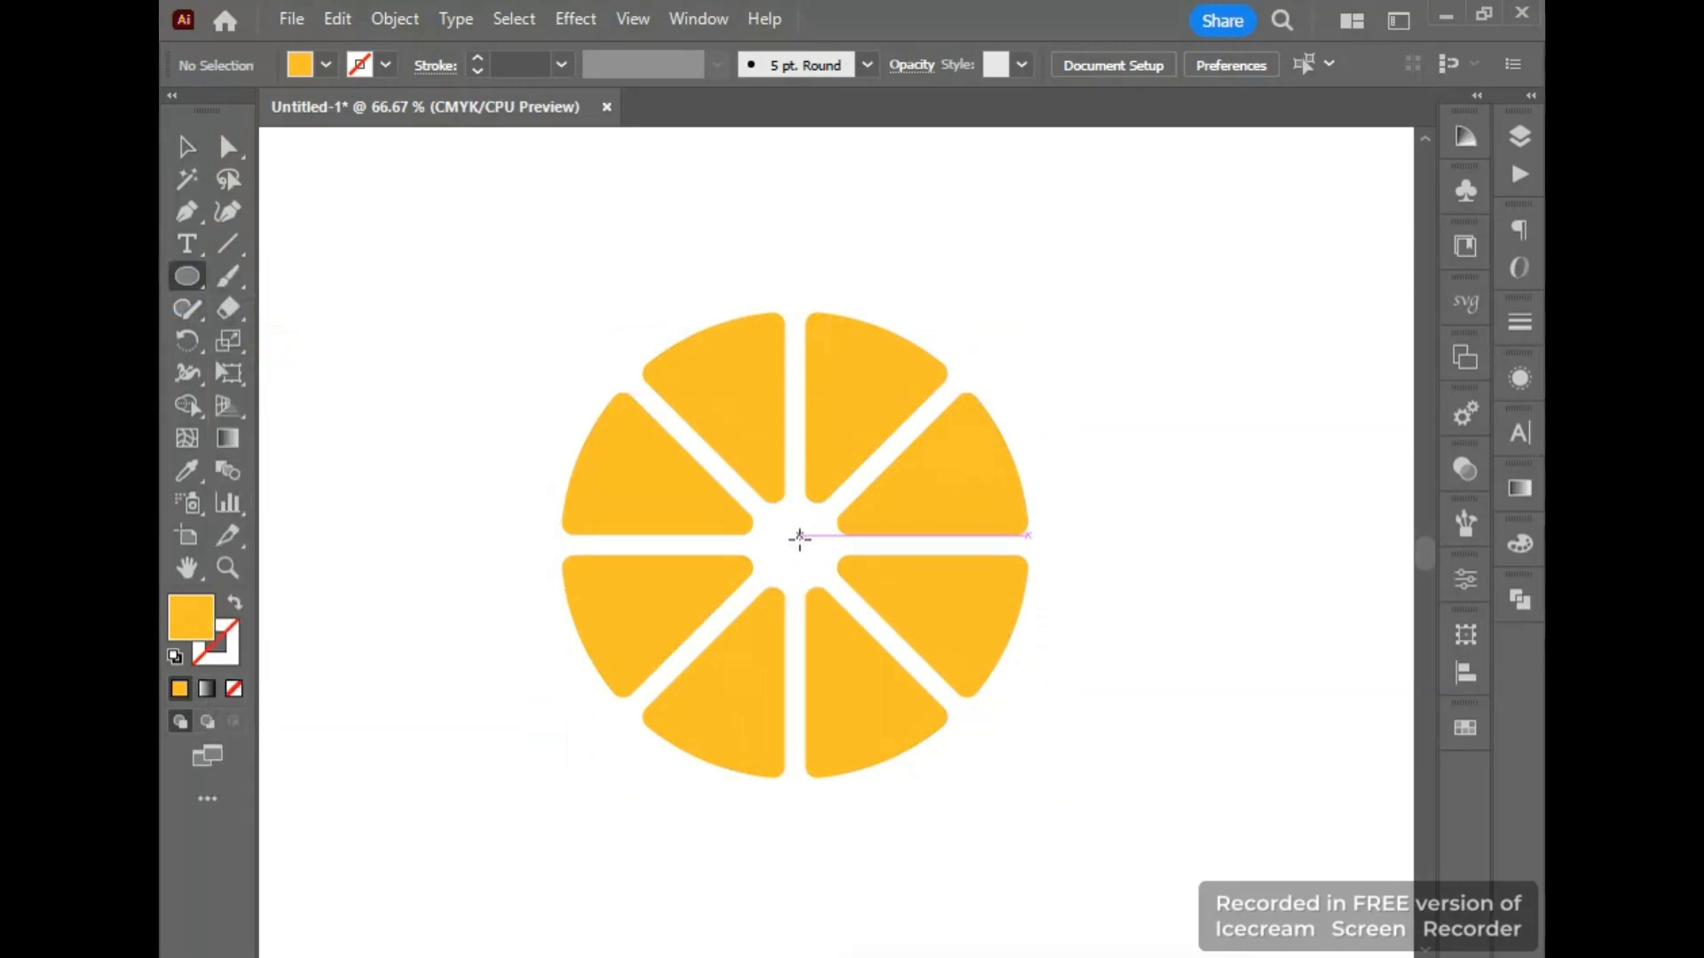
pyautogui.moveTo(799, 537); pyautogui.dragTo(1049, 802)
pyautogui.moveTo(696, 649); pyautogui.dragTo(696, 649)
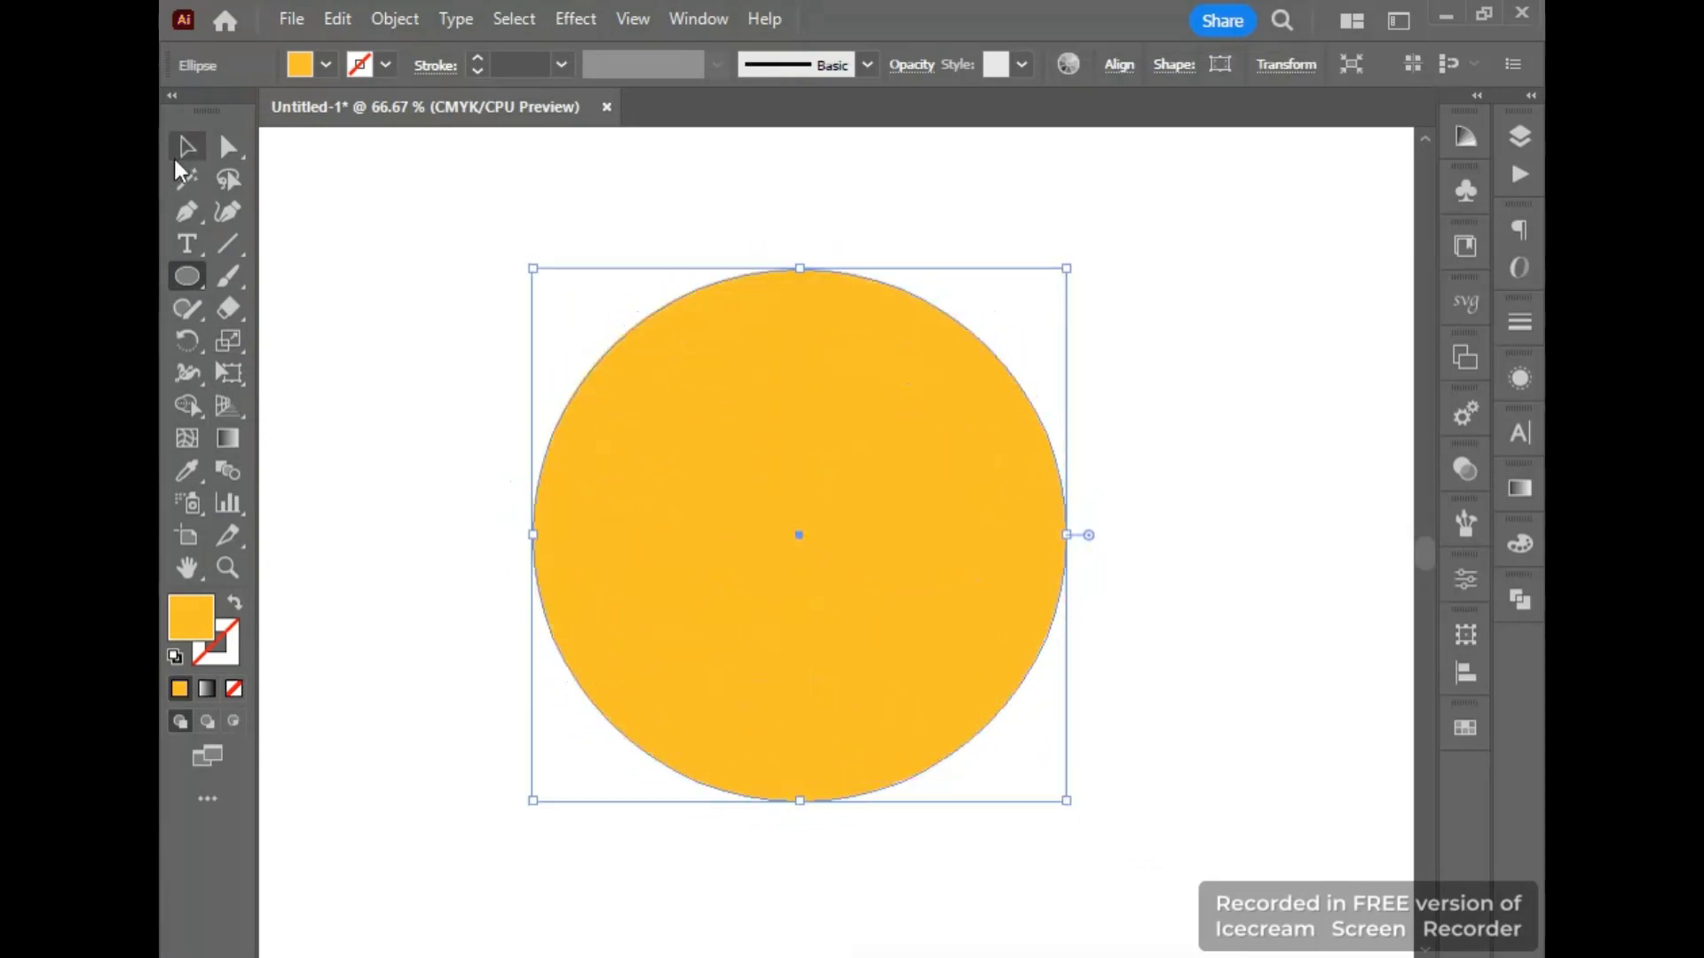
# - Align the large circle horizontally and vertically to the centre of the wedge group, using the group as key object
pyautogui.click(186, 147)
pyautogui.moveTo(559, 330); pyautogui.dragTo(939, 599)
pyautogui.hotkey('ctrl', 'shift', '[')
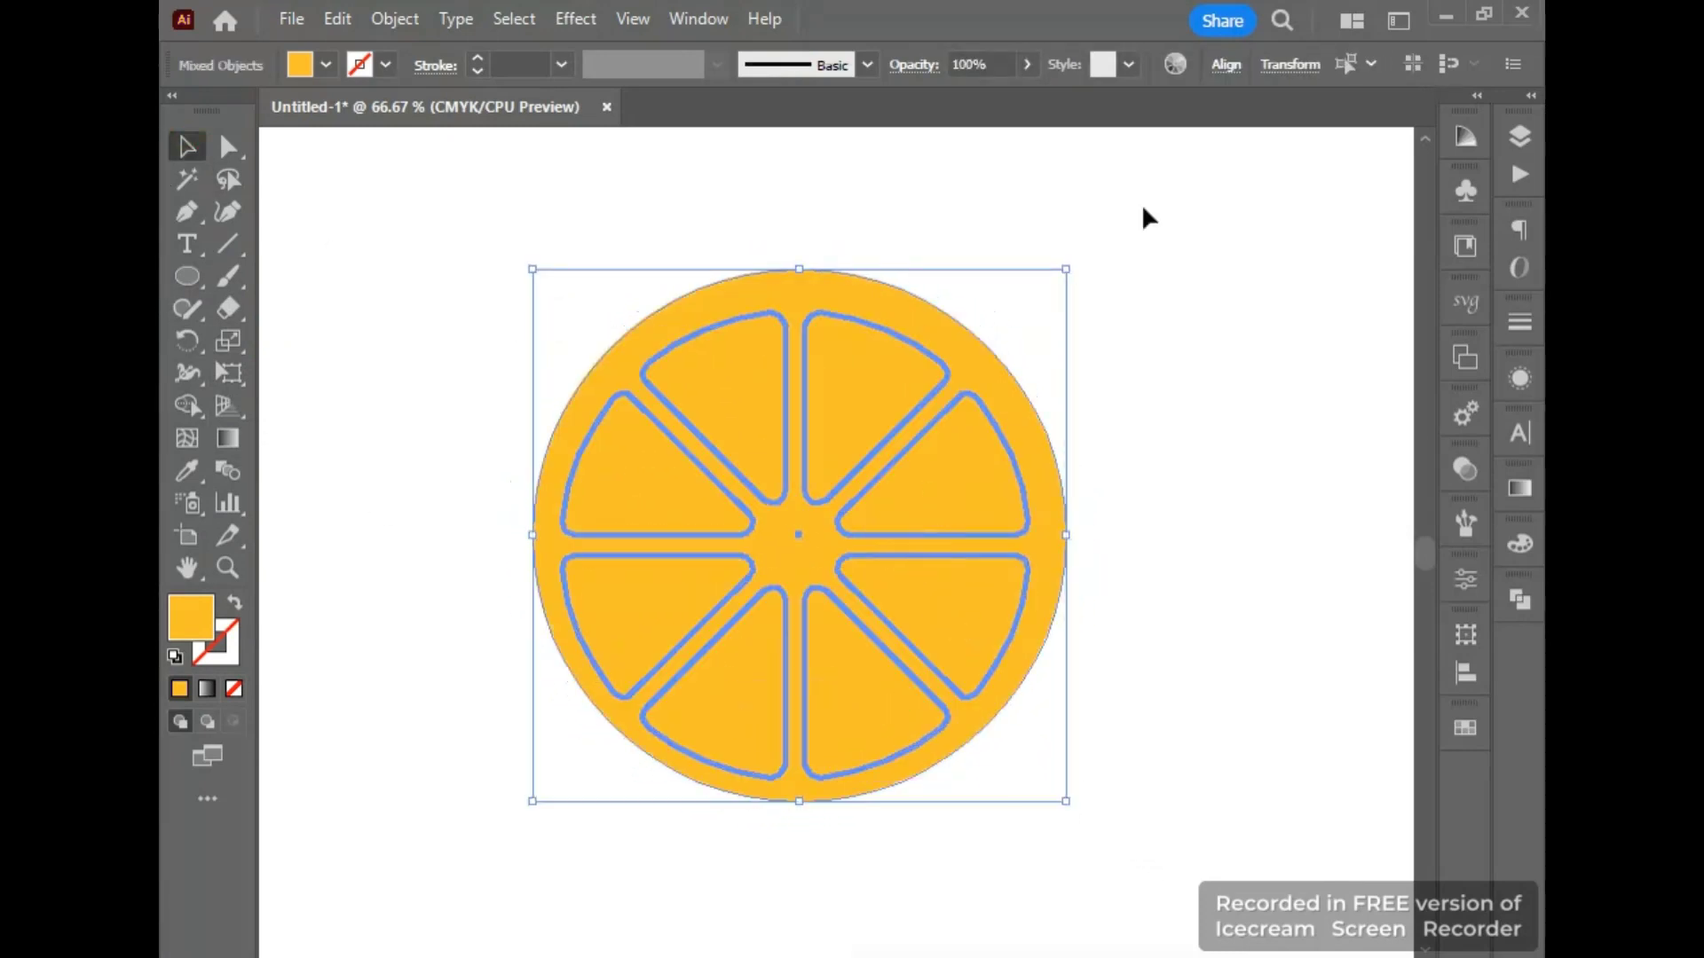
pyautogui.click(1227, 66)
pyautogui.click(989, 140)
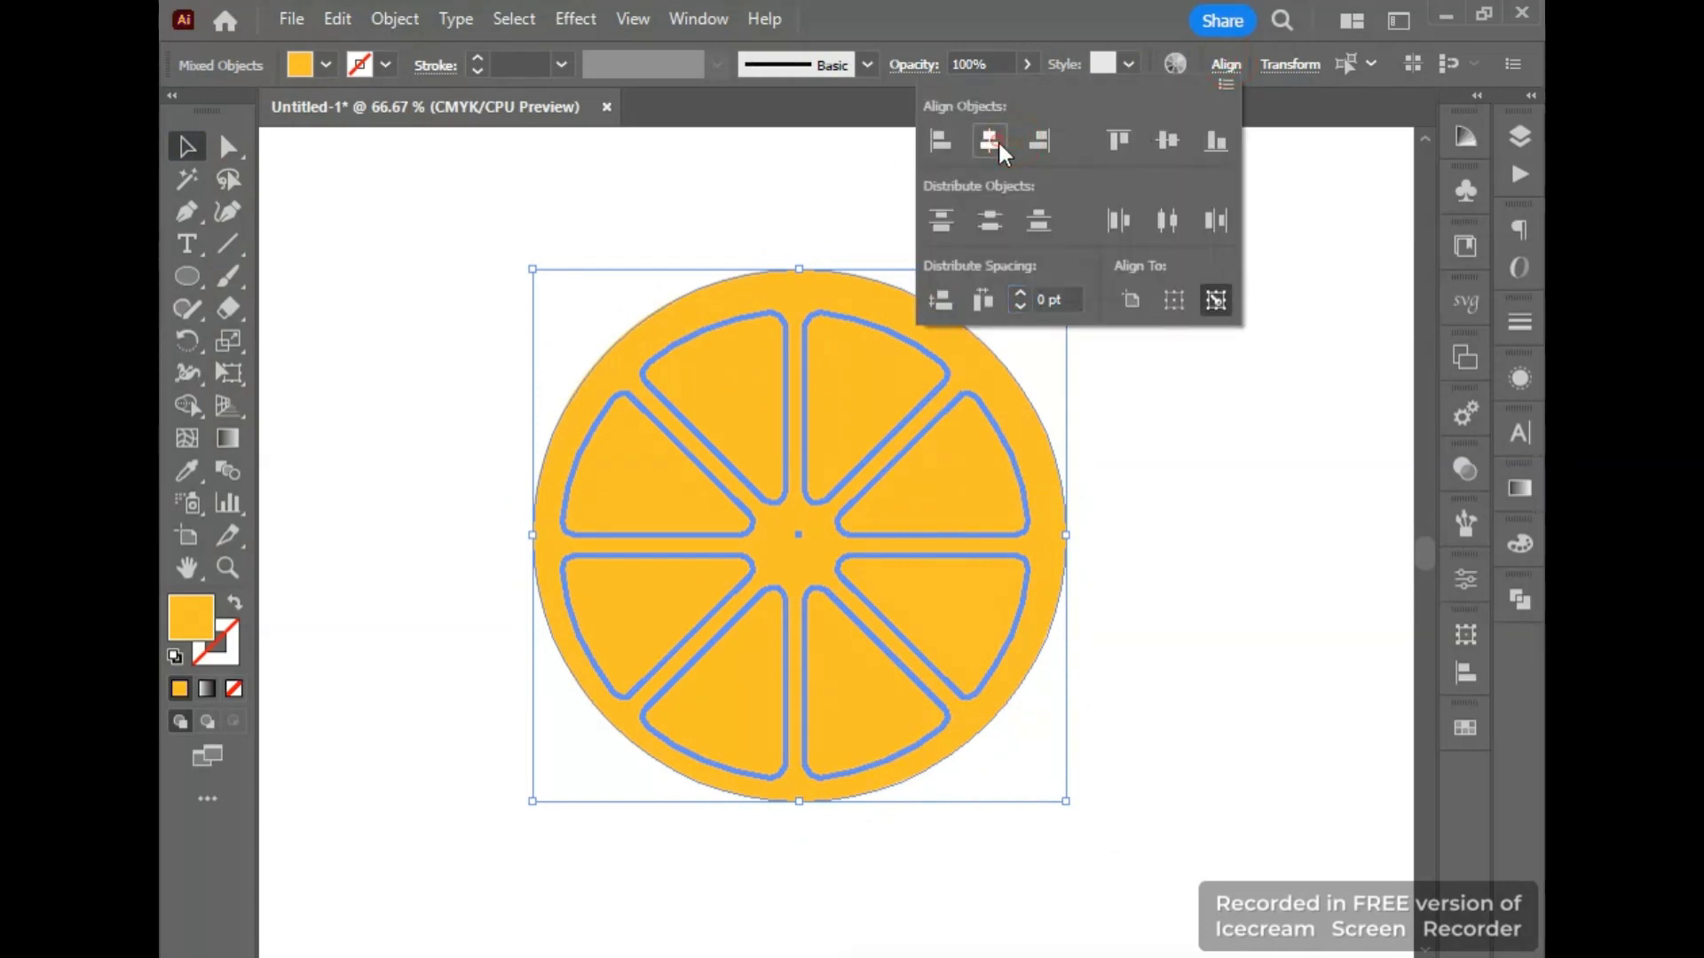
pyautogui.click(1167, 140)
pyautogui.click(1210, 399)
pyautogui.click(1212, 489)
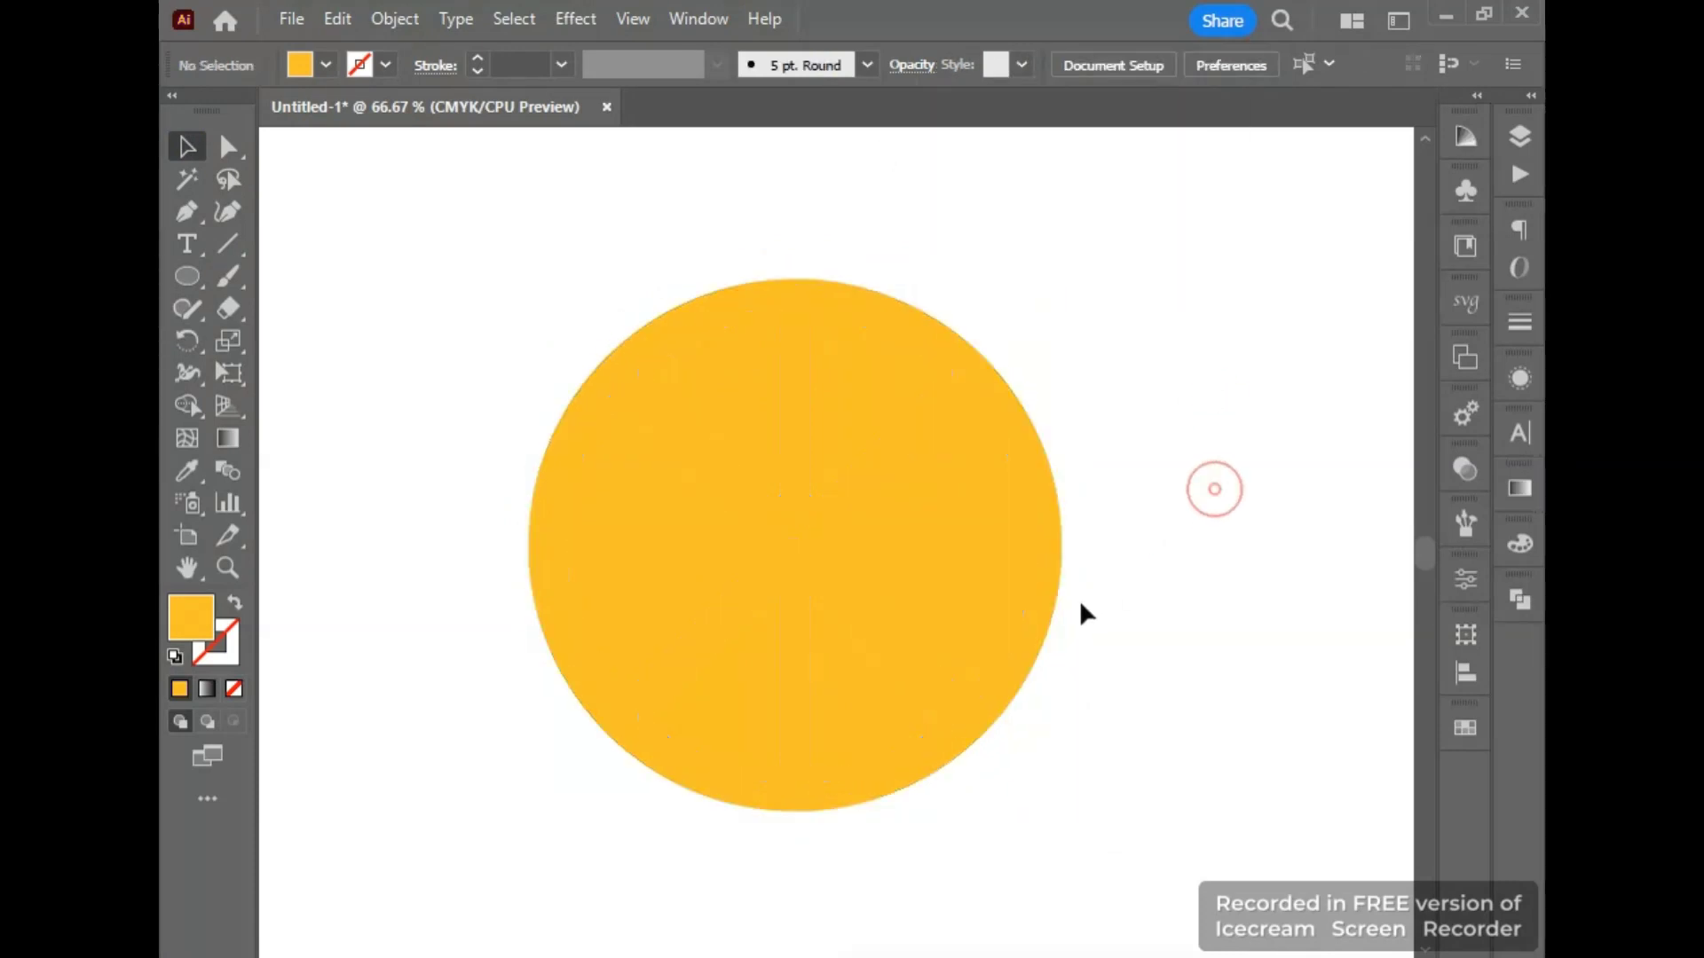
# - Send the large circle to the back and swap its fill and stroke so it has only an orange outline
pyautogui.rightClick(1020, 681)
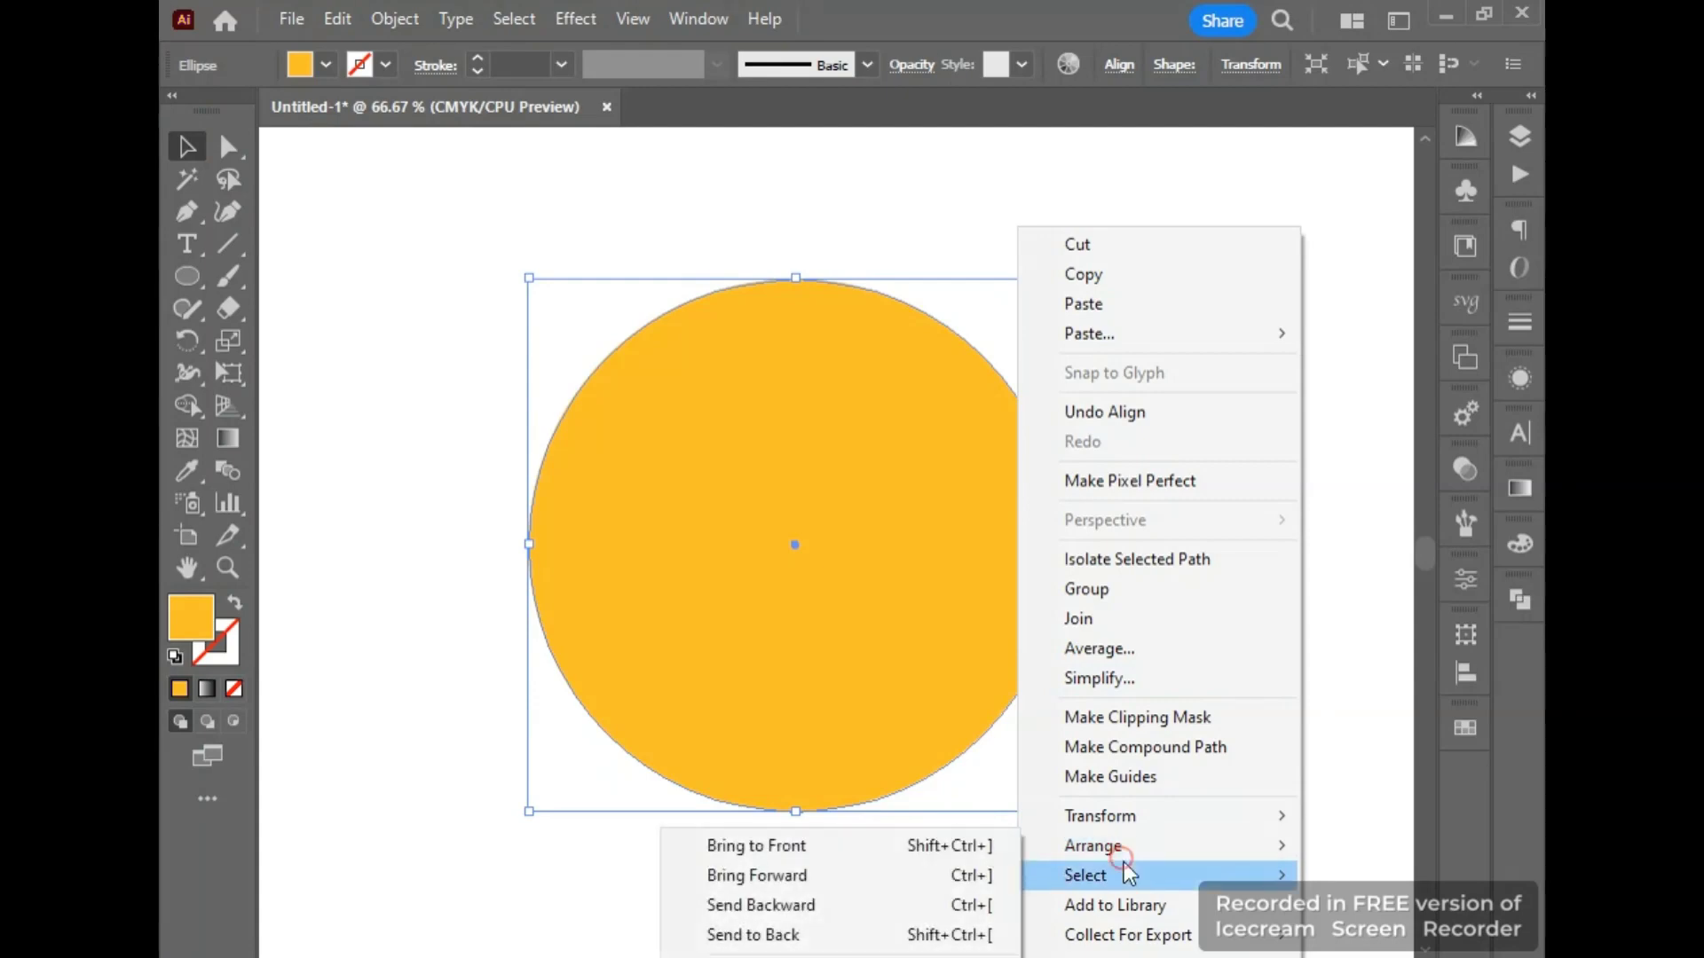
pyautogui.moveTo(1111, 843)
pyautogui.click(944, 937)
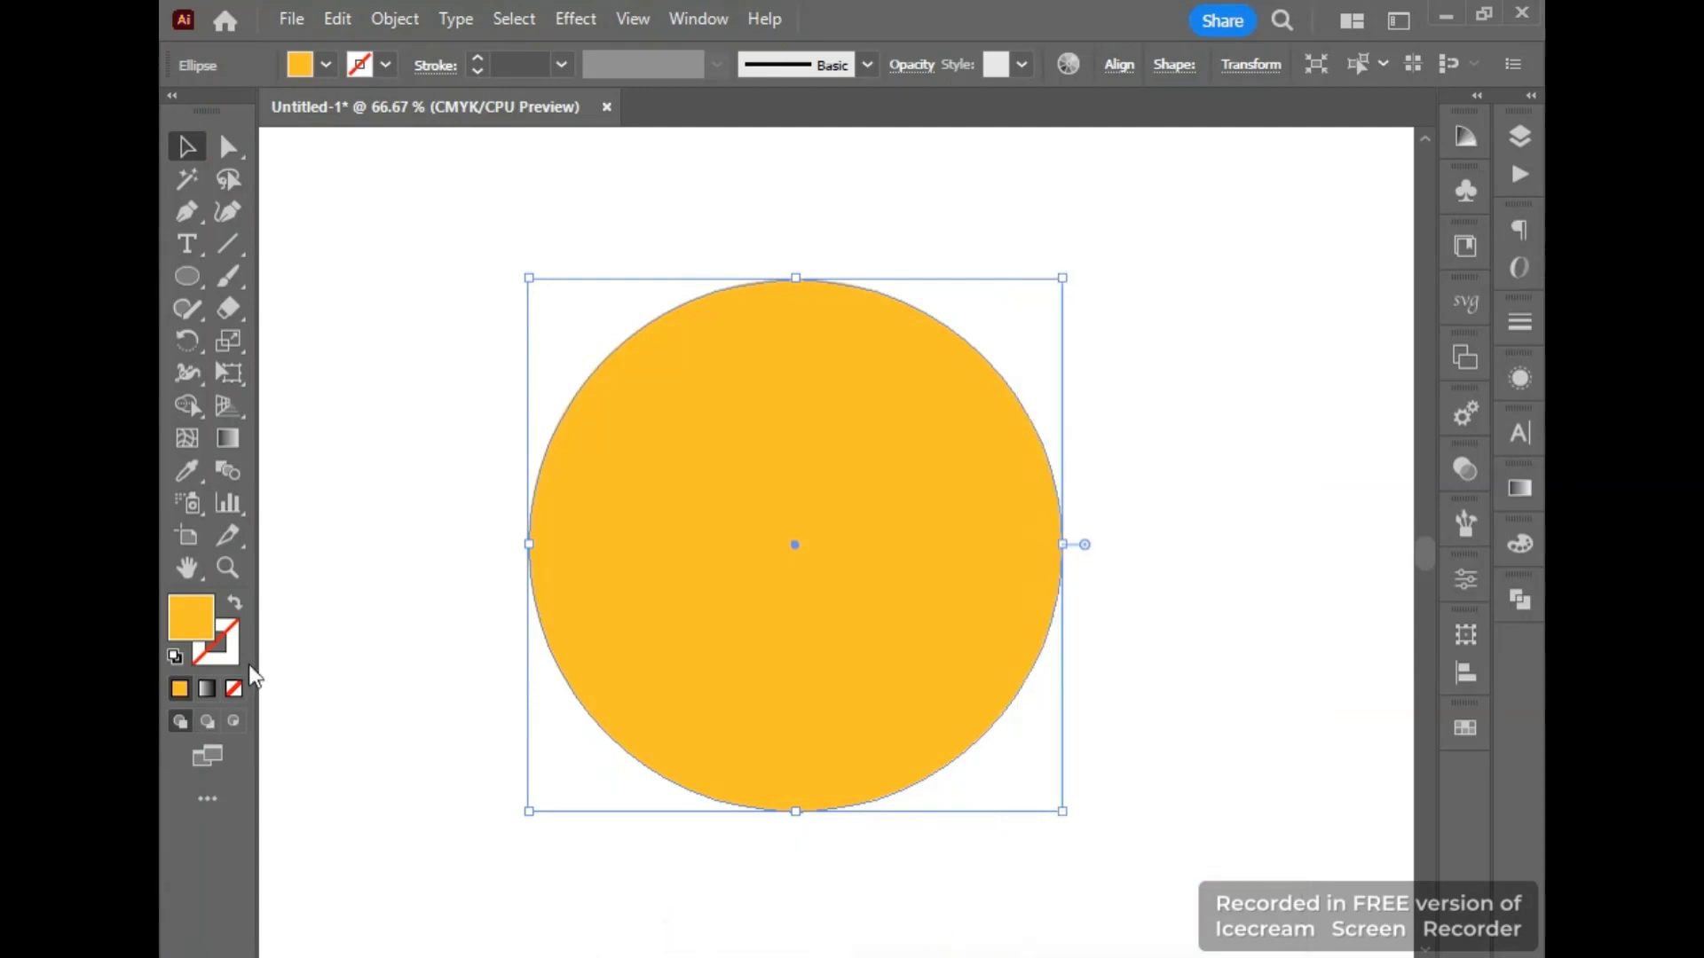
pyautogui.click(235, 598)
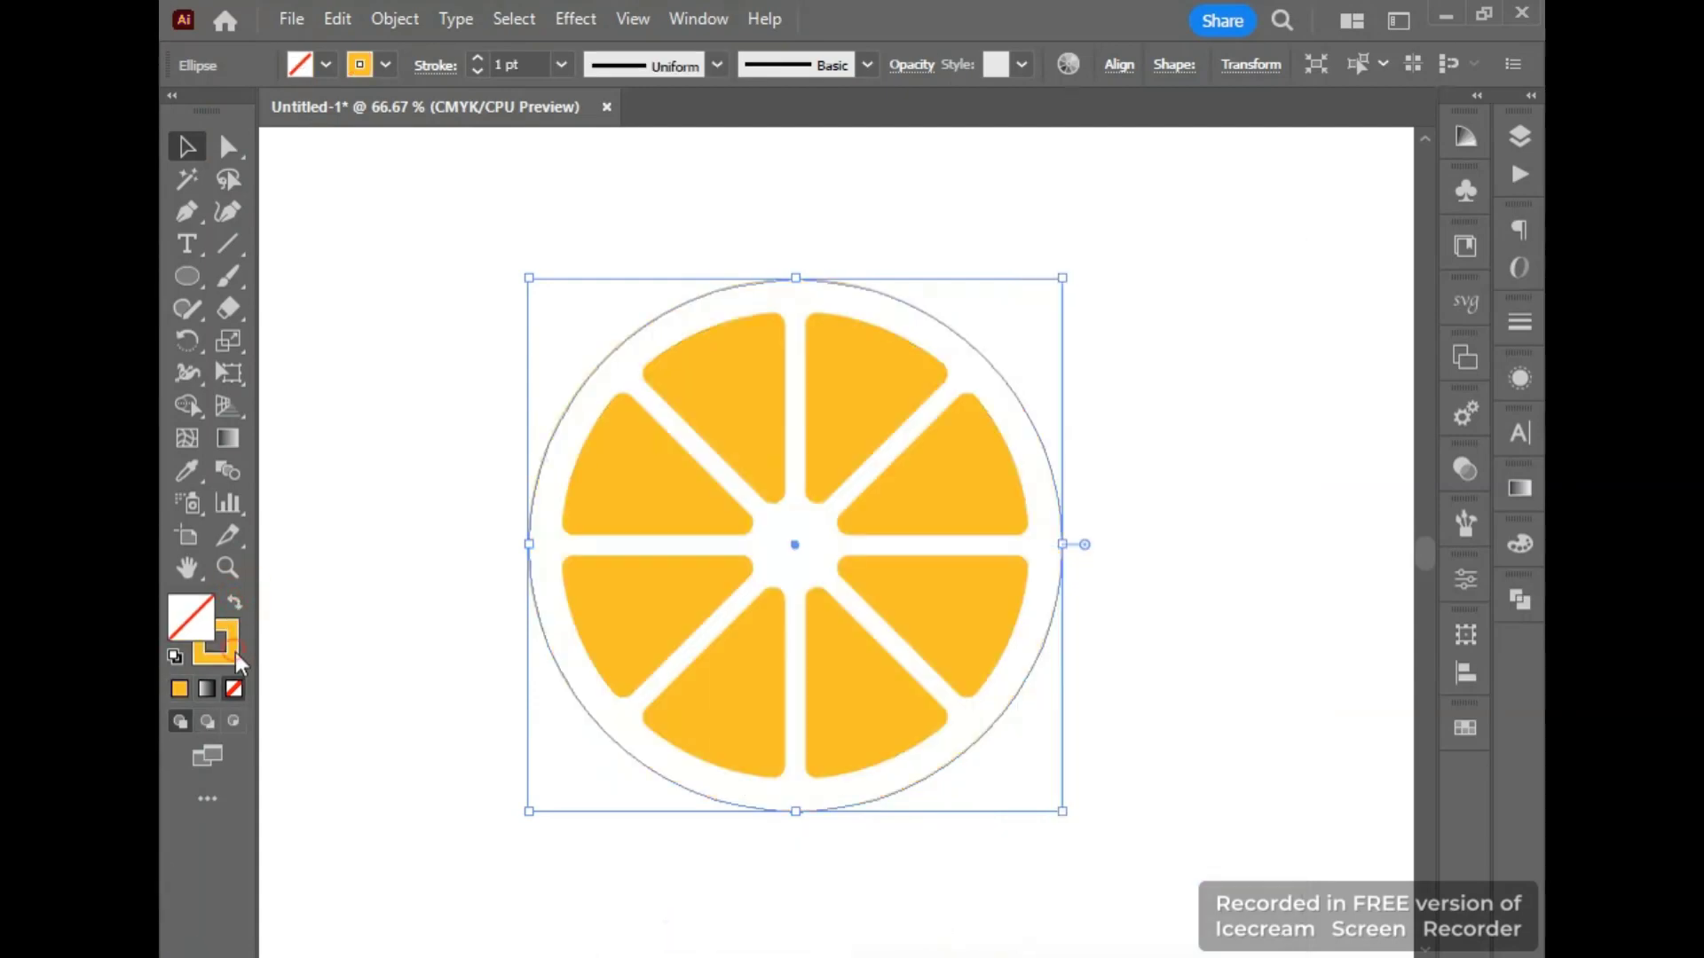
pyautogui.doubleClick(235, 651)
pyautogui.click(1125, 570)
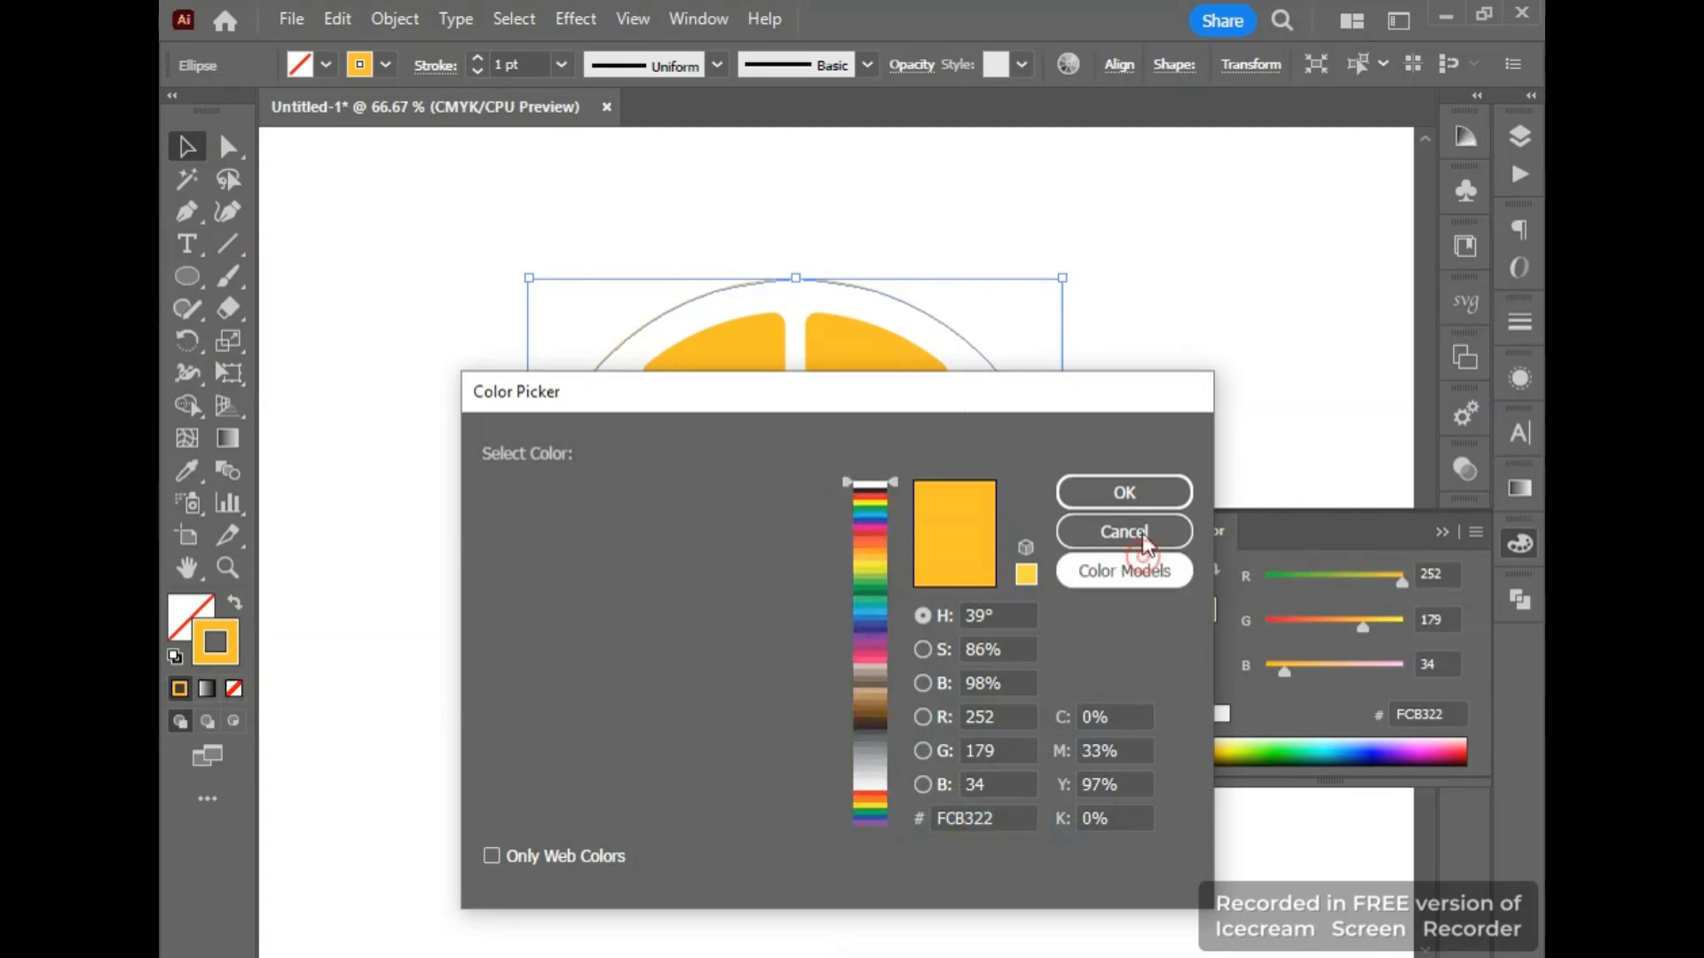
pyautogui.click(1141, 540)
# - Set the outer circle's stroke weight to 12 pt
pyautogui.scroll(11, 511, 64)
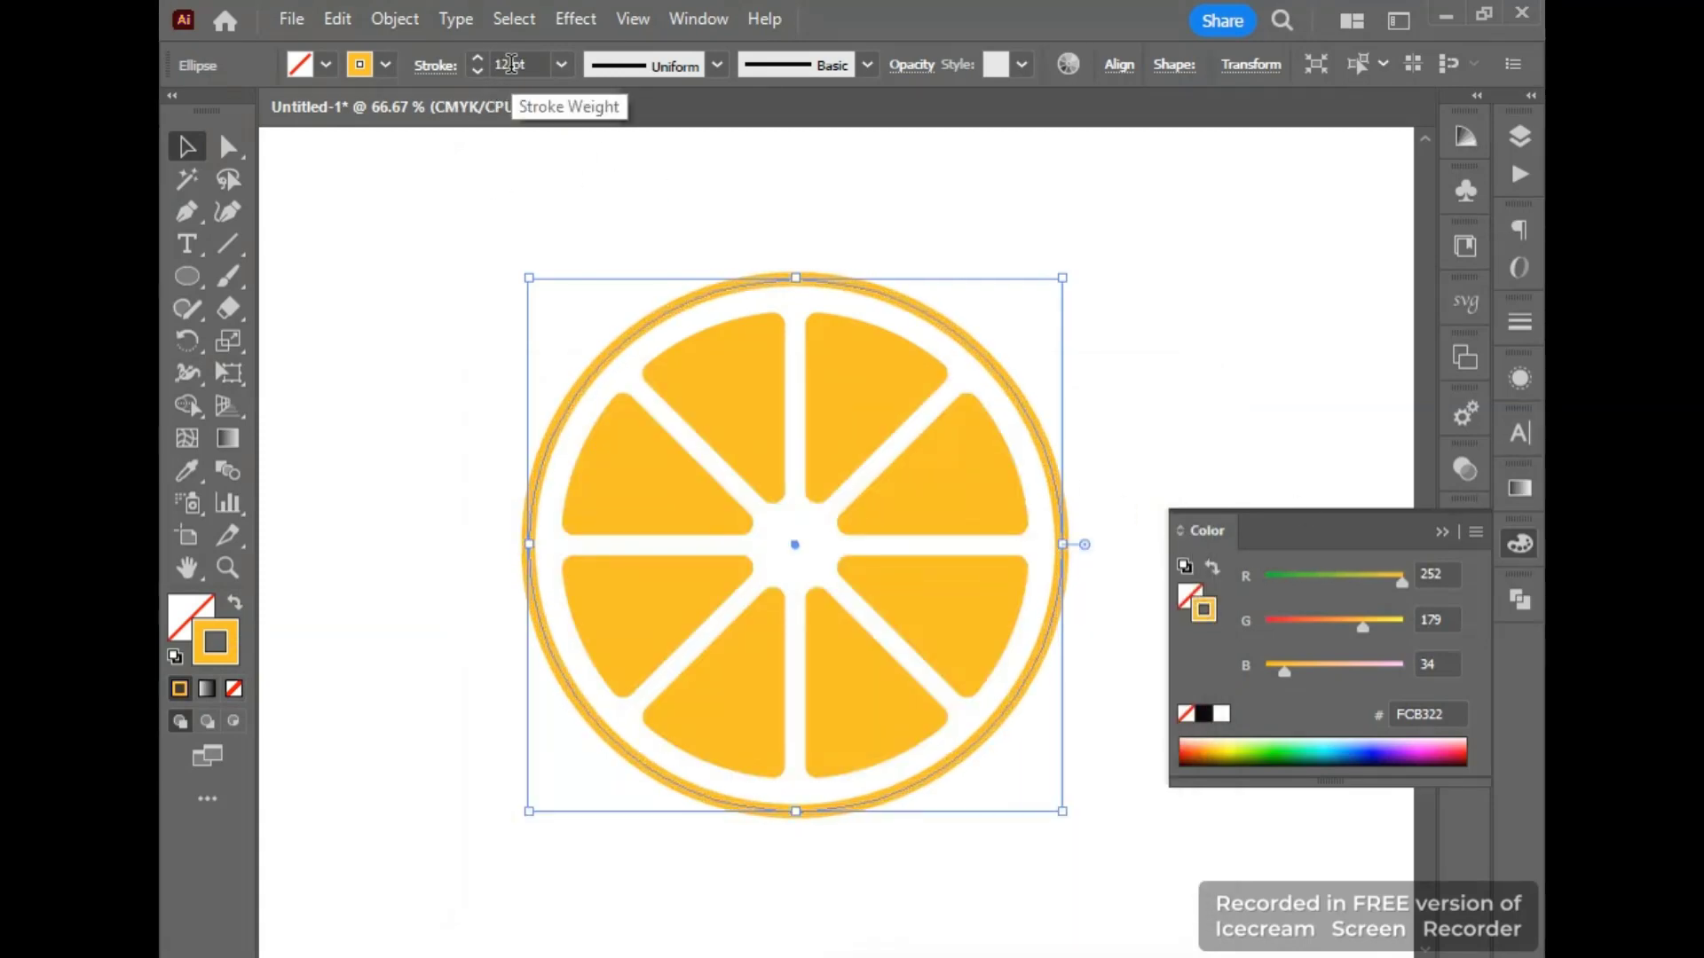
# - Duplicate the outer circle in place and scale the copy down slightly from its centre so it sits inside the peel ring
pyautogui.click(1444, 532)
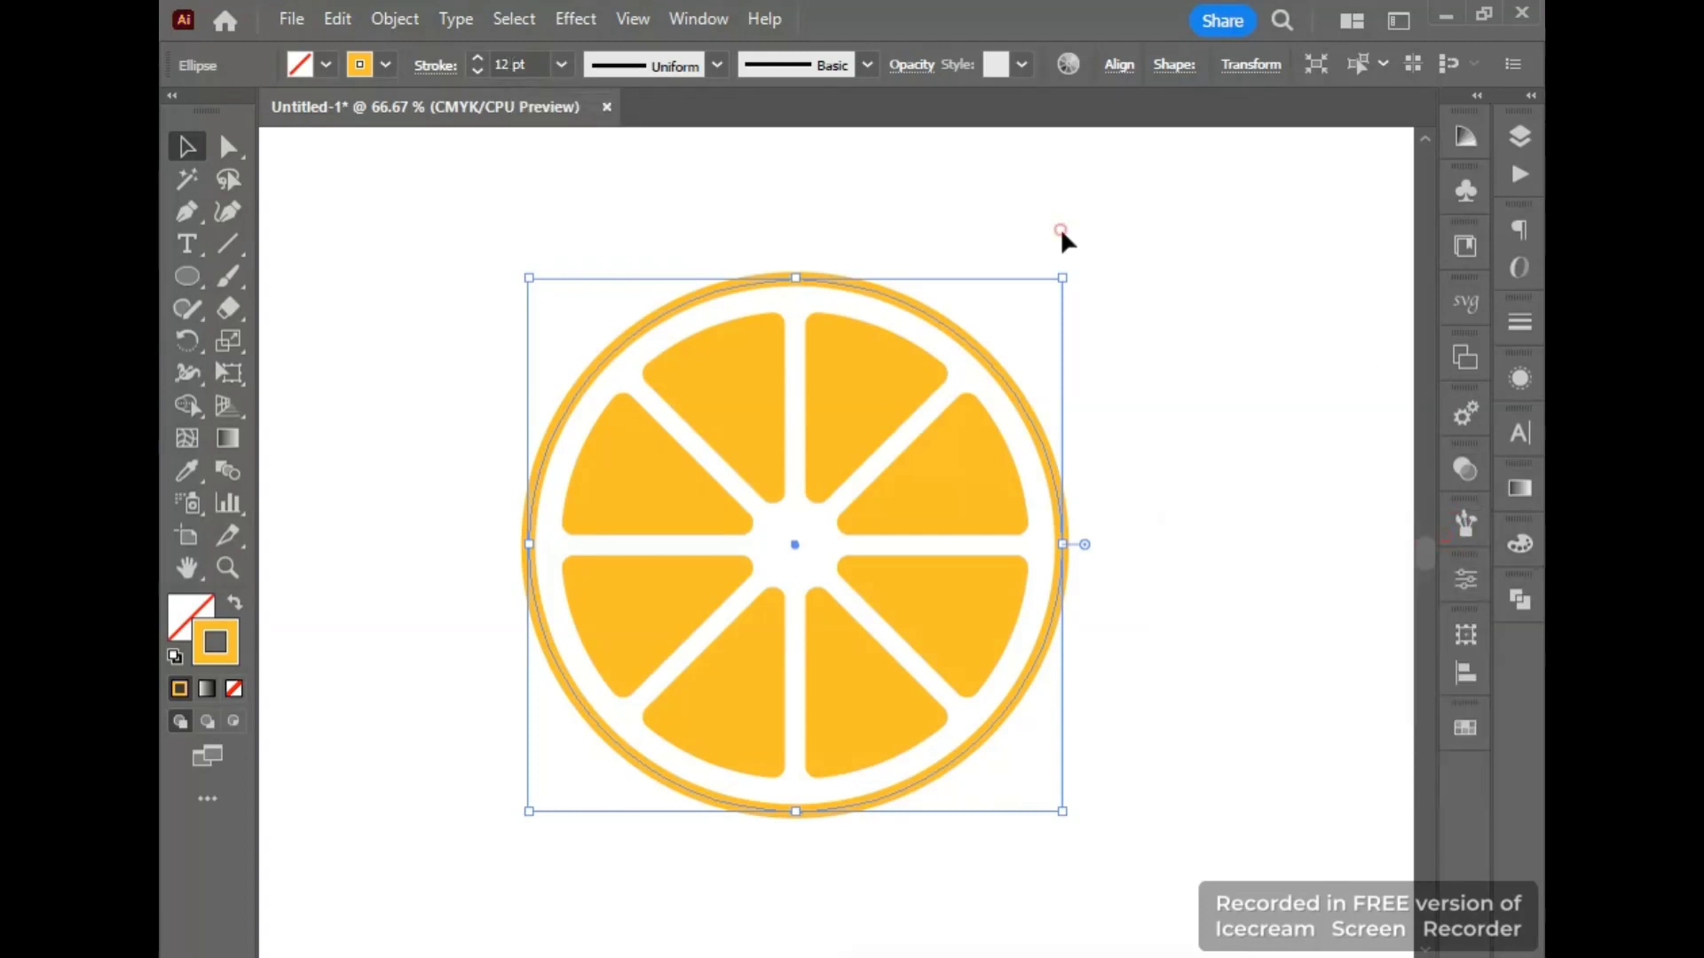
pyautogui.click(1061, 233)
pyautogui.click(1065, 470)
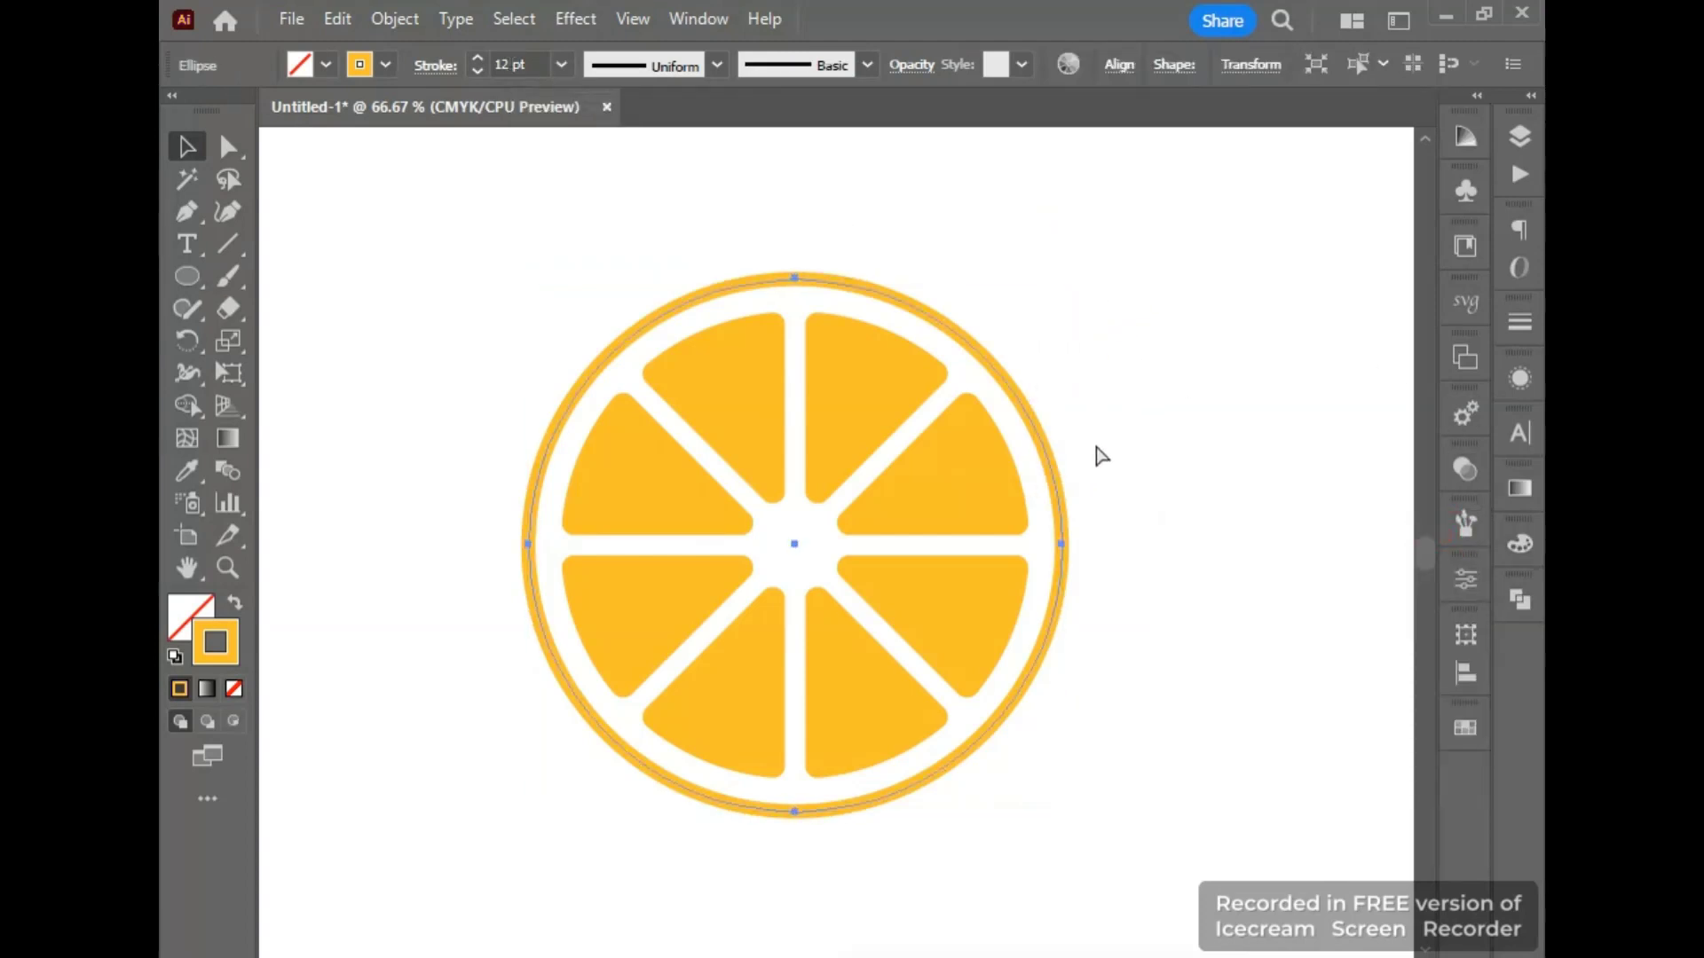
pyautogui.moveTo(1065, 818)
pyautogui.mouseDown()
pyautogui.moveTo(1050, 790)
pyautogui.moveTo(1056, 804)
pyautogui.mouseUp()
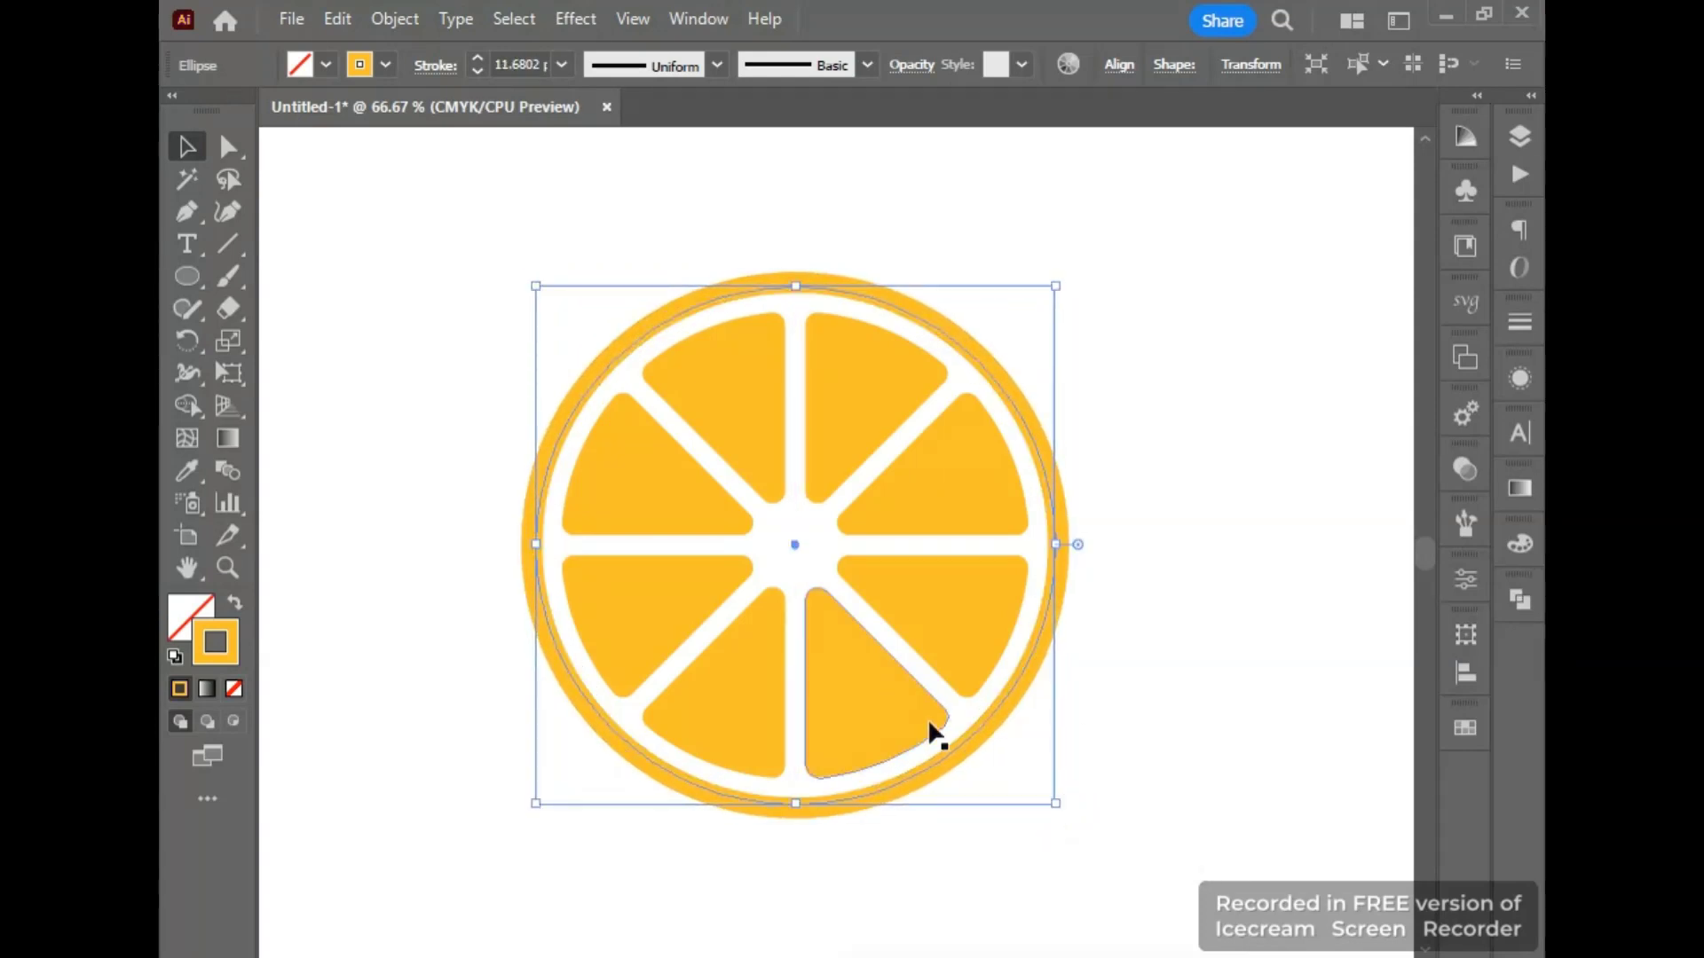
# - Give the inner circle a coral red fill (F94646) with no stroke
pyautogui.click(234, 604)
pyautogui.doubleClick(190, 617)
pyautogui.click(861, 579)
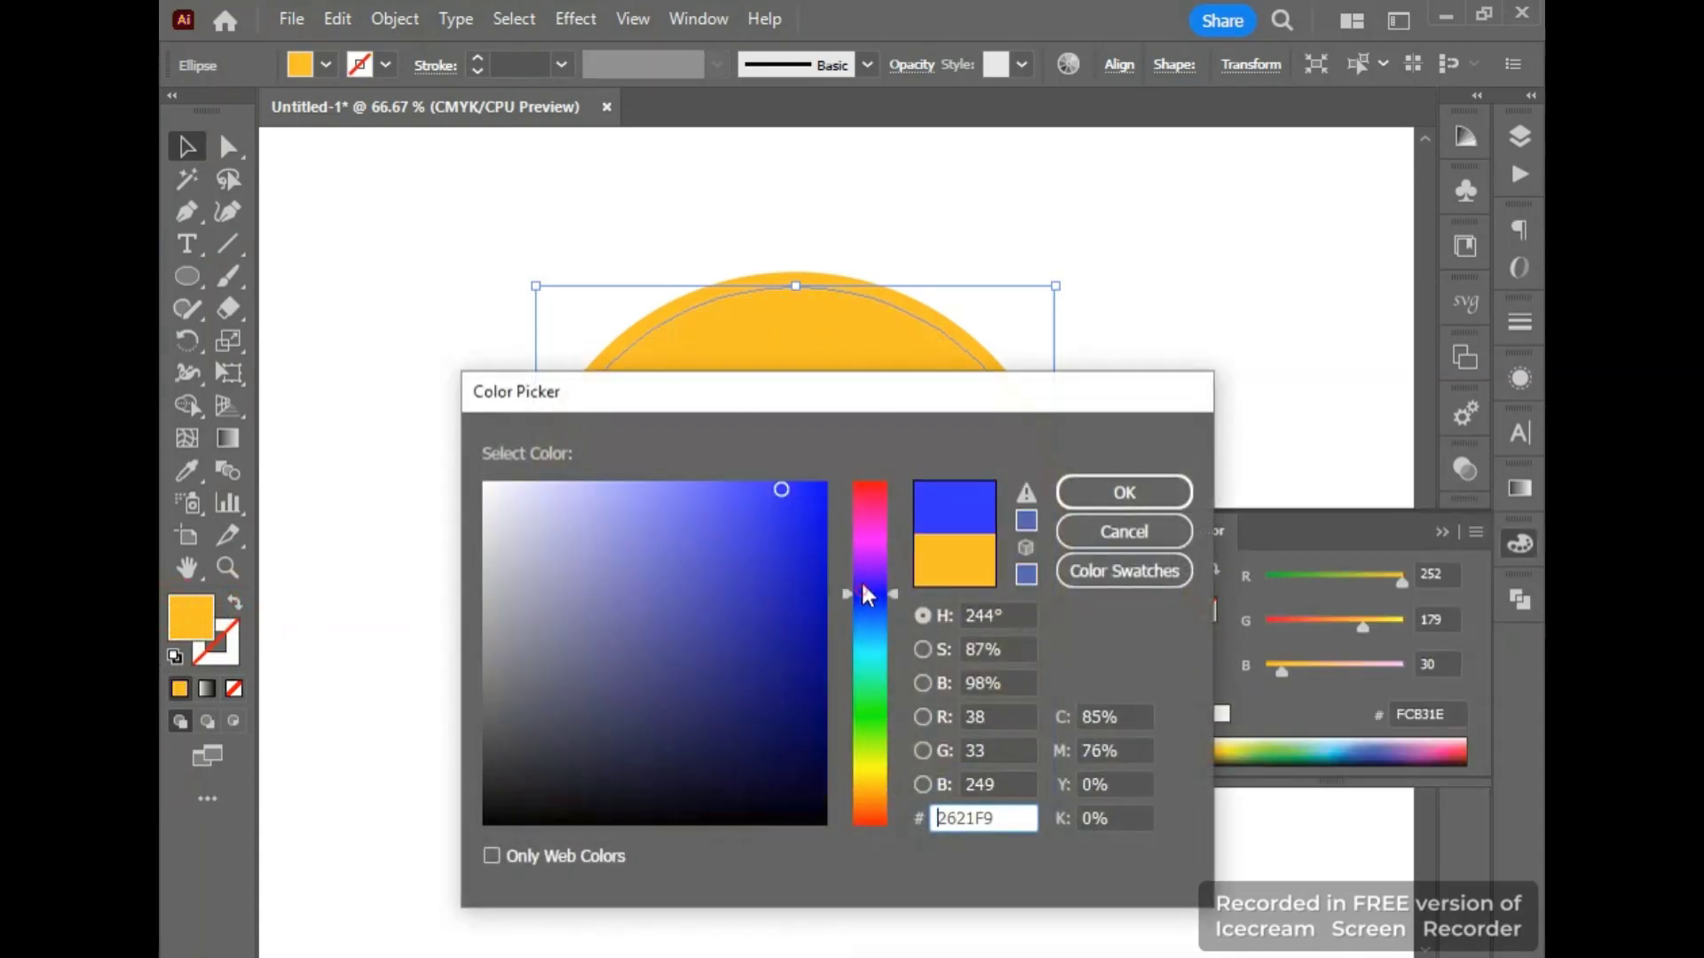
pyautogui.click(865, 493)
pyautogui.click(734, 486)
pyautogui.moveTo(826, 501); pyautogui.dragTo(835, 485)
pyautogui.moveTo(865, 488); pyautogui.dragTo(860, 454)
pyautogui.moveTo(750, 497); pyautogui.dragTo(736, 490)
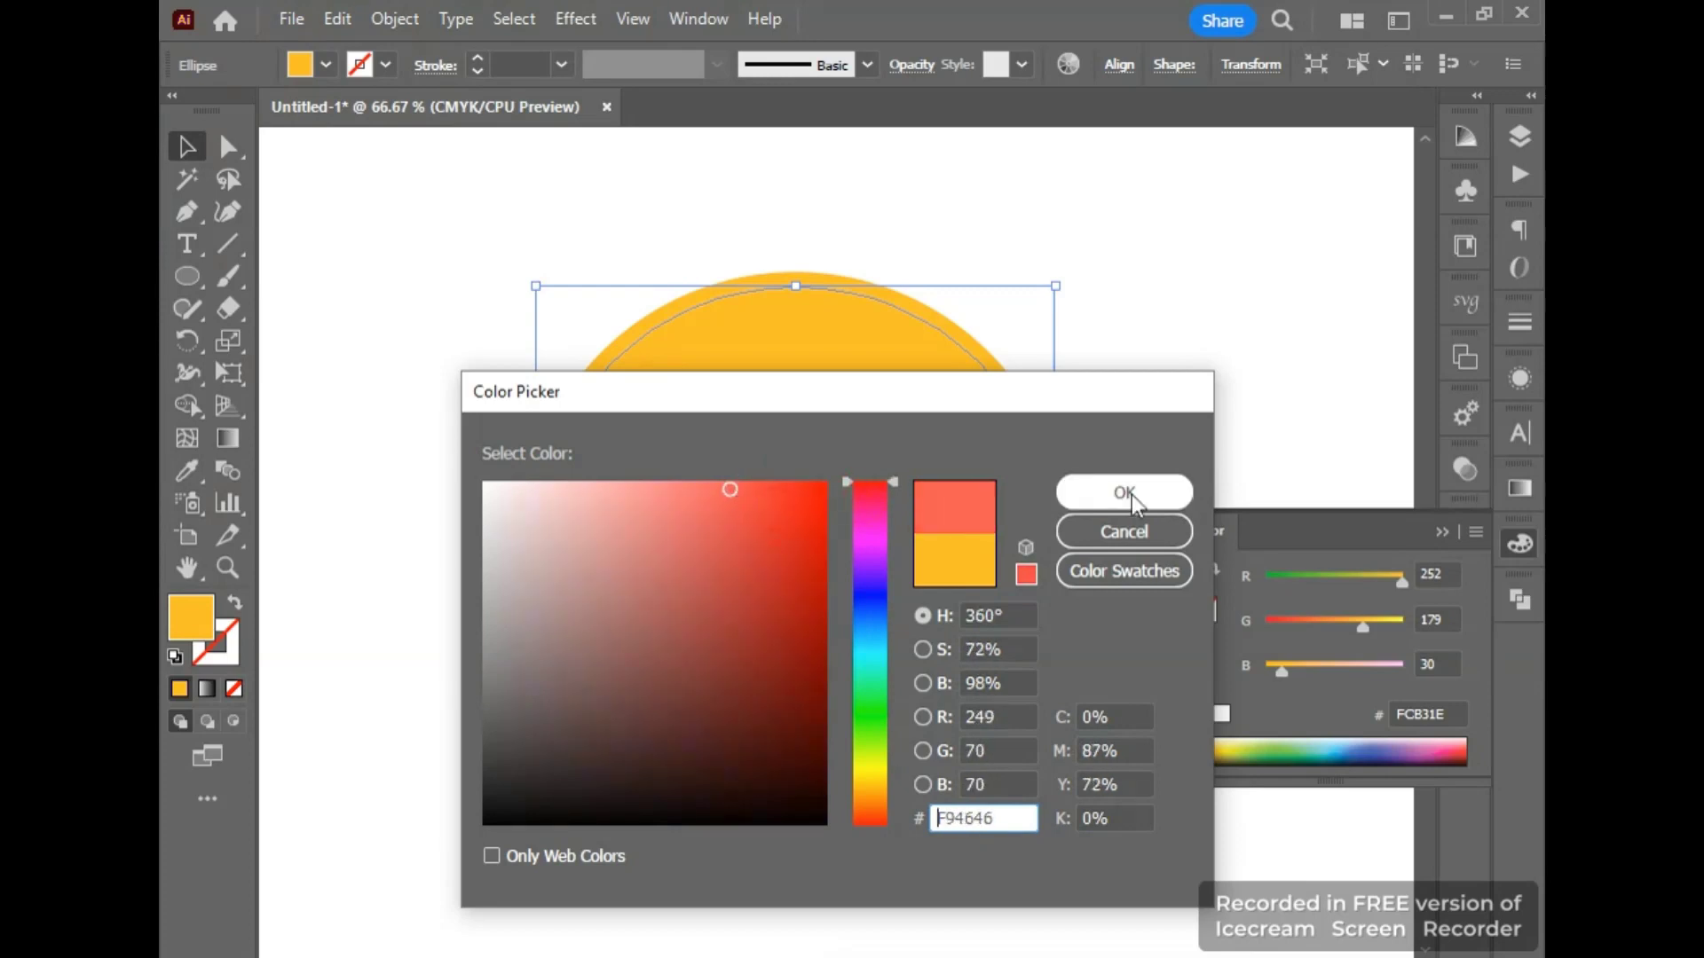
pyautogui.click(1124, 492)
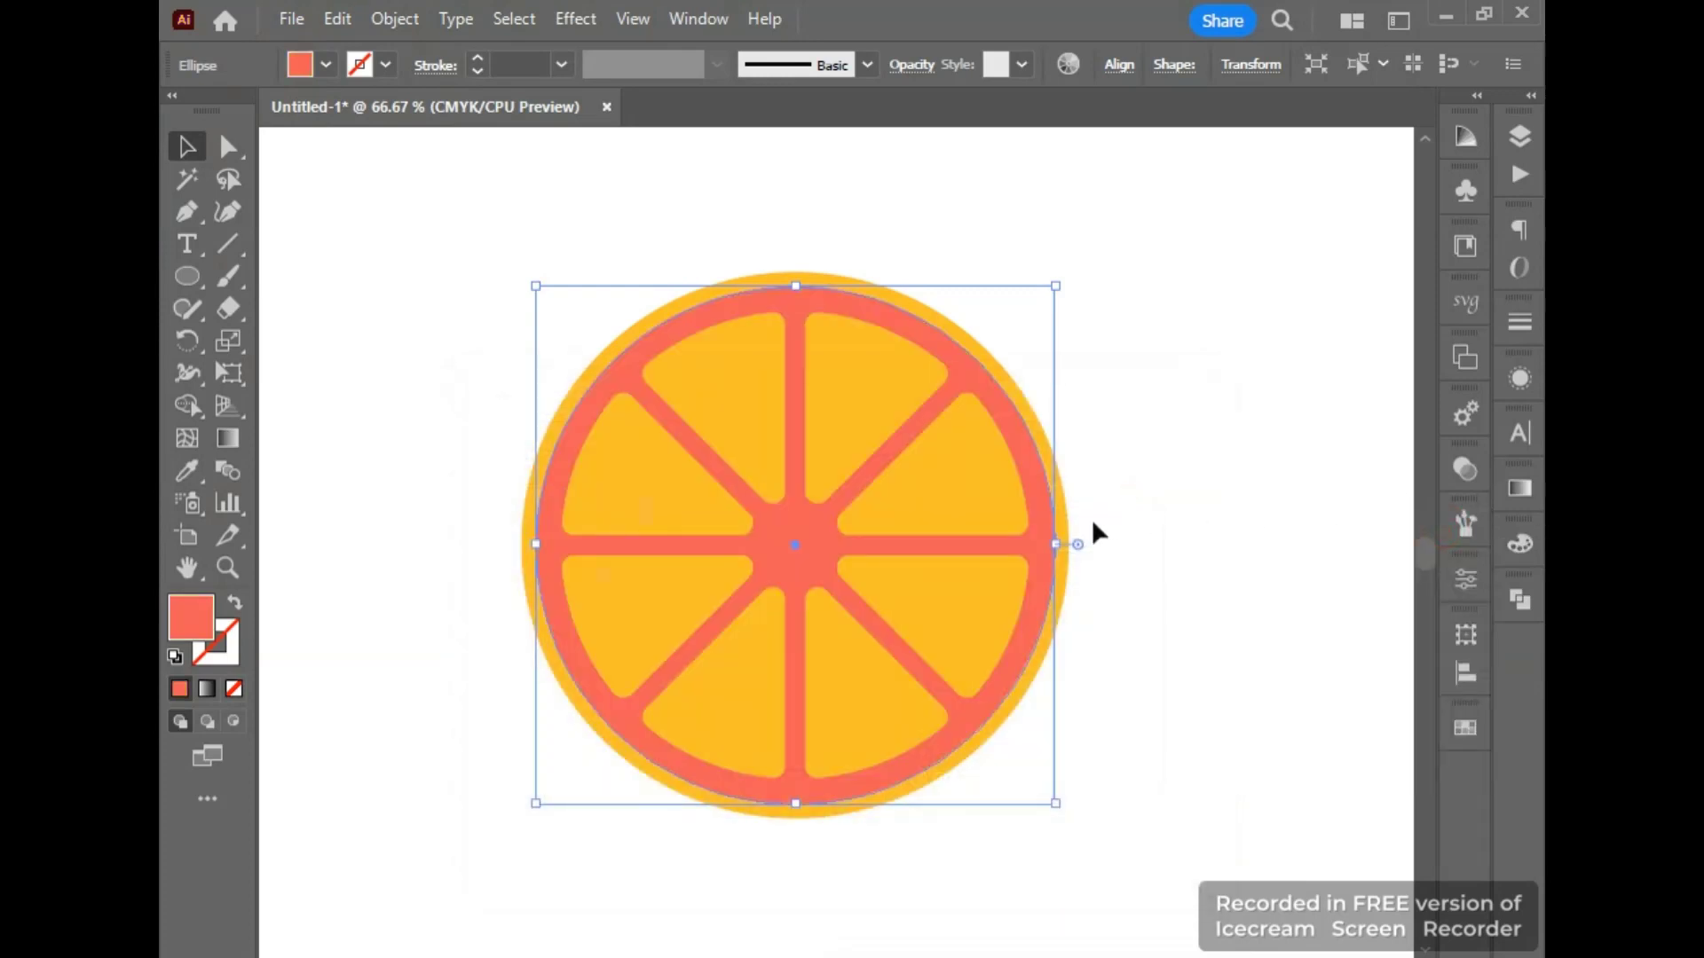
# - Send the coral red circle to the back, behind the orange wedges and peel ring
pyautogui.rightClick(1093, 524)
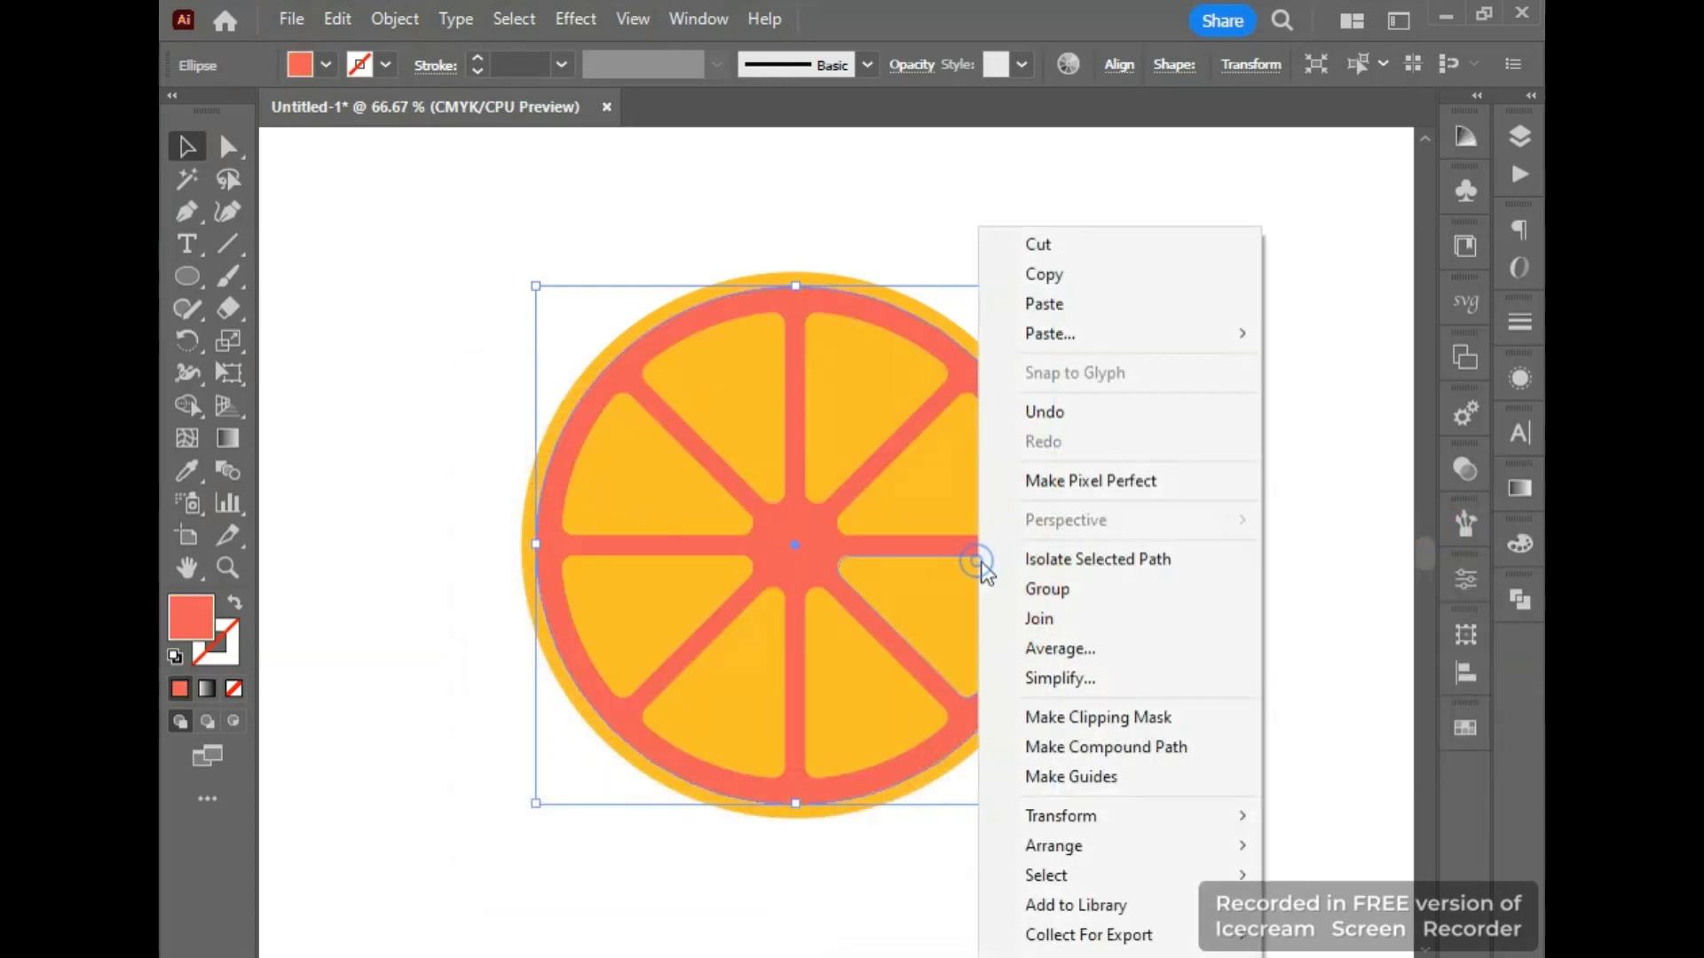
pyautogui.moveTo(1062, 848)
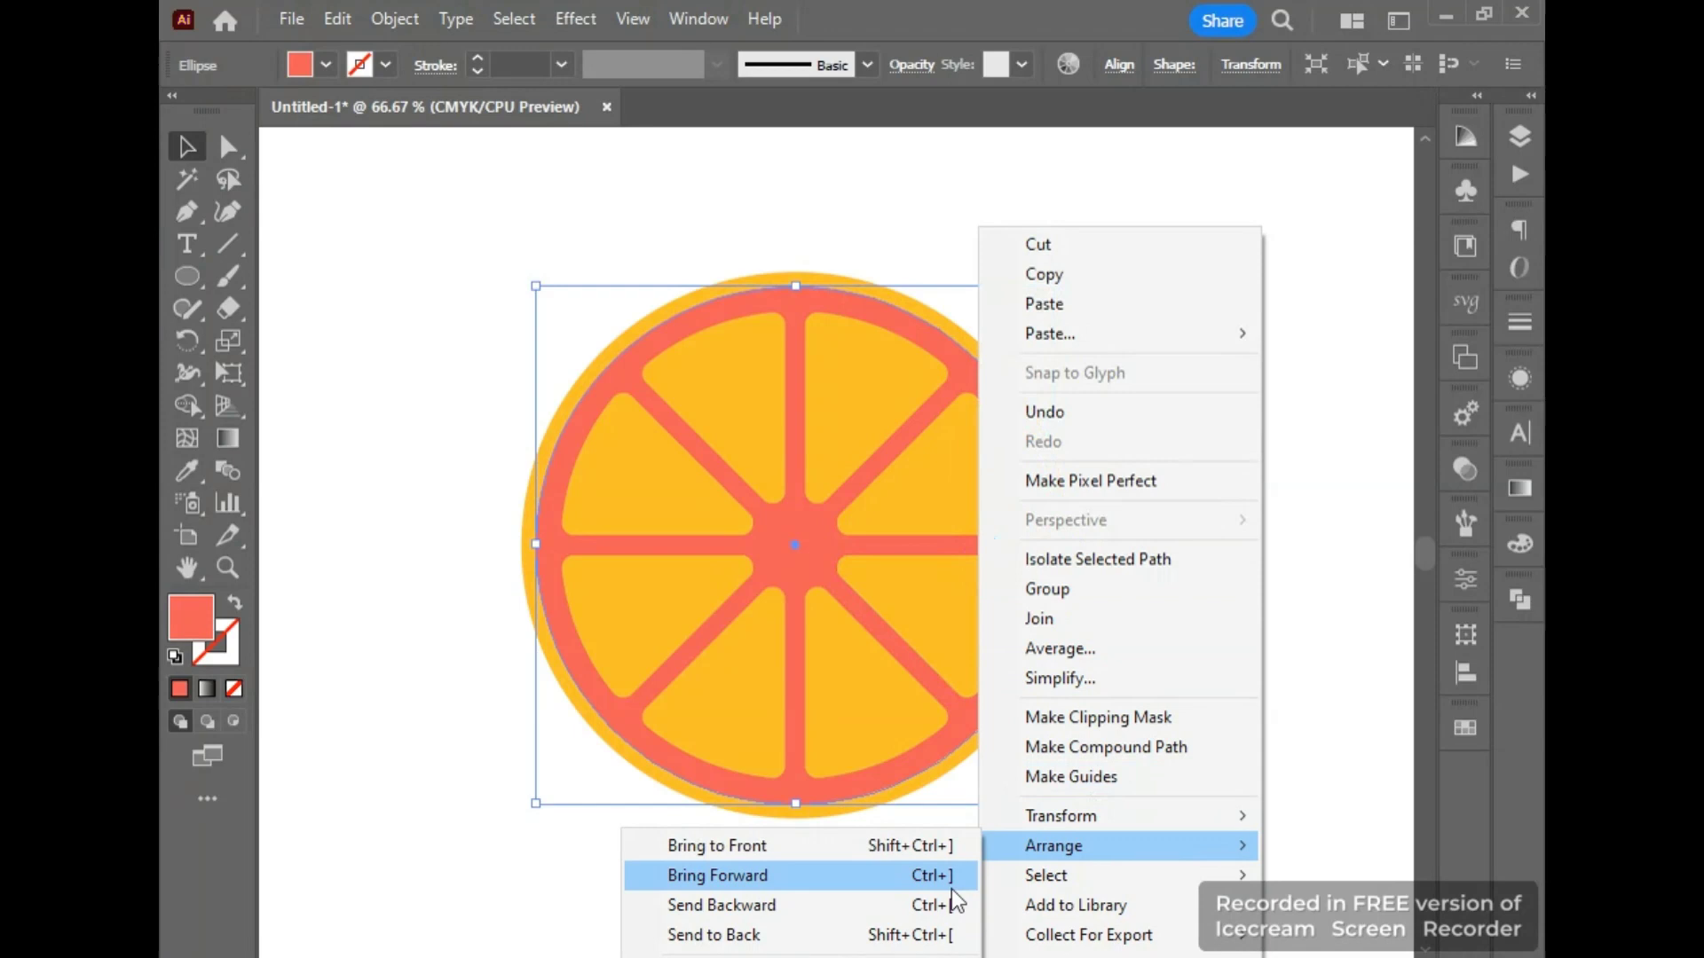
pyautogui.click(902, 934)
# - Group all parts of the orange slice and shift the group slightly to the right
pyautogui.moveTo(1118, 791); pyautogui.dragTo(523, 222)
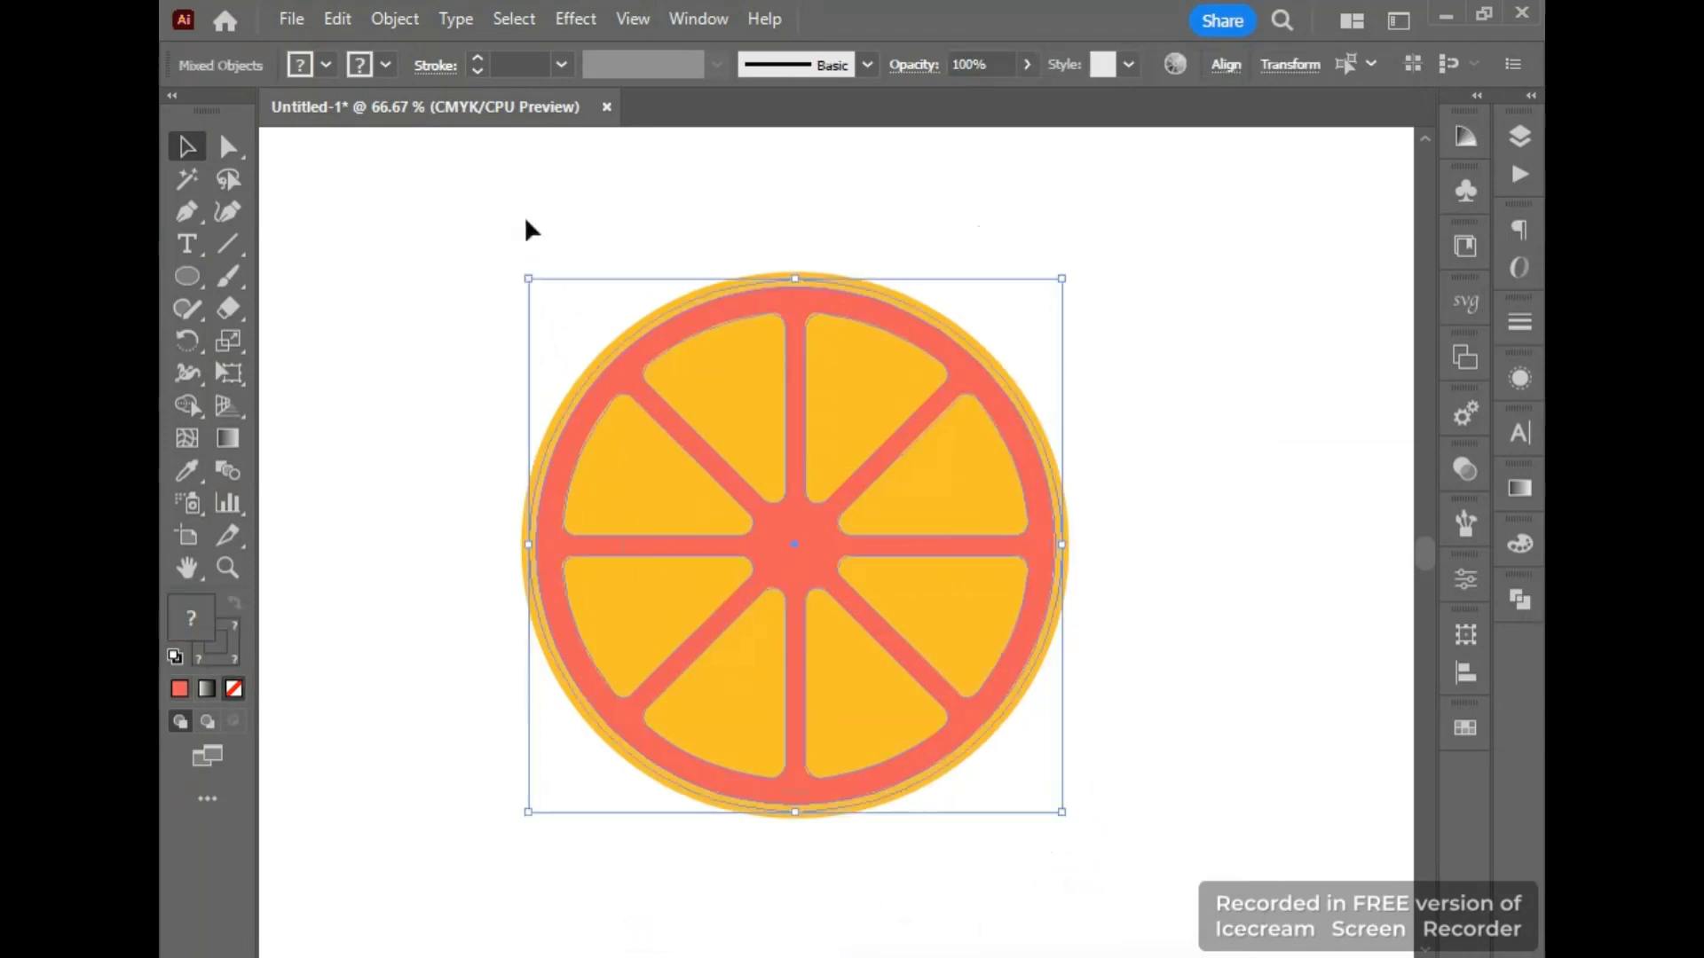
pyautogui.hotkey('ctrl', 'g')
pyautogui.moveTo(943, 459); pyautogui.dragTo(968, 461)
pyautogui.click(1297, 441)
# - Draw a vertical line through the centre of the slice and split the artwork along it with Pathfinder Divide
pyautogui.click(221, 250)
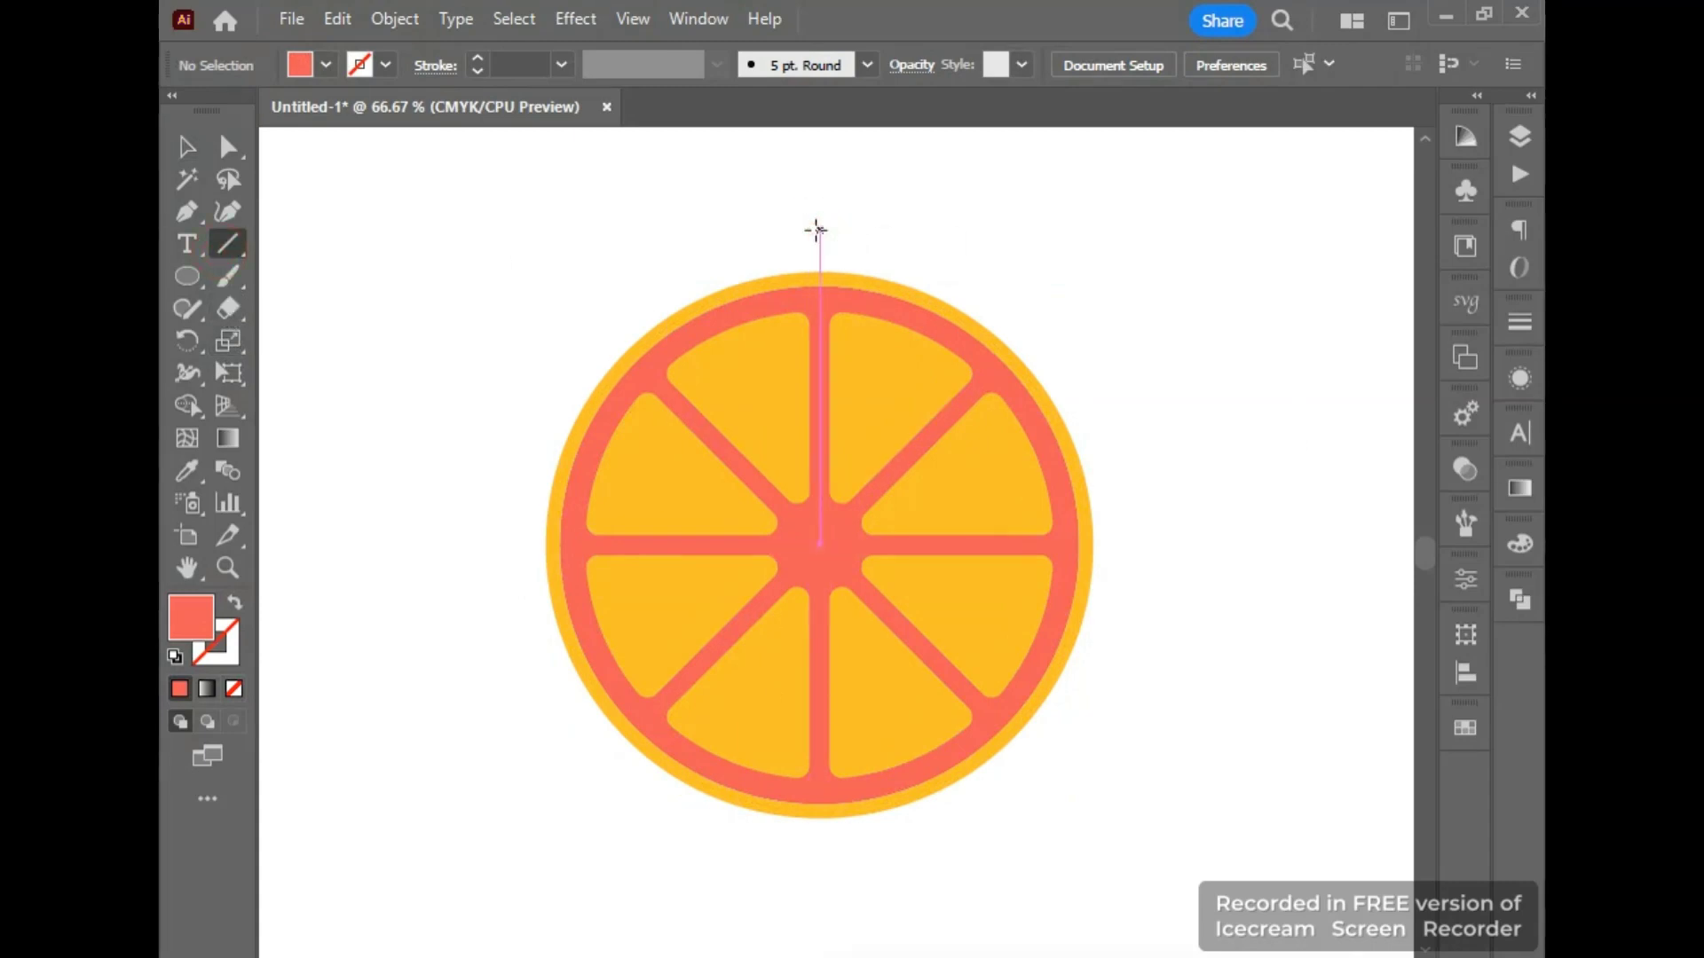
pyautogui.moveTo(818, 230); pyautogui.dragTo(741, 829)
pyautogui.click(186, 148)
pyautogui.moveTo(593, 259); pyautogui.dragTo(976, 696)
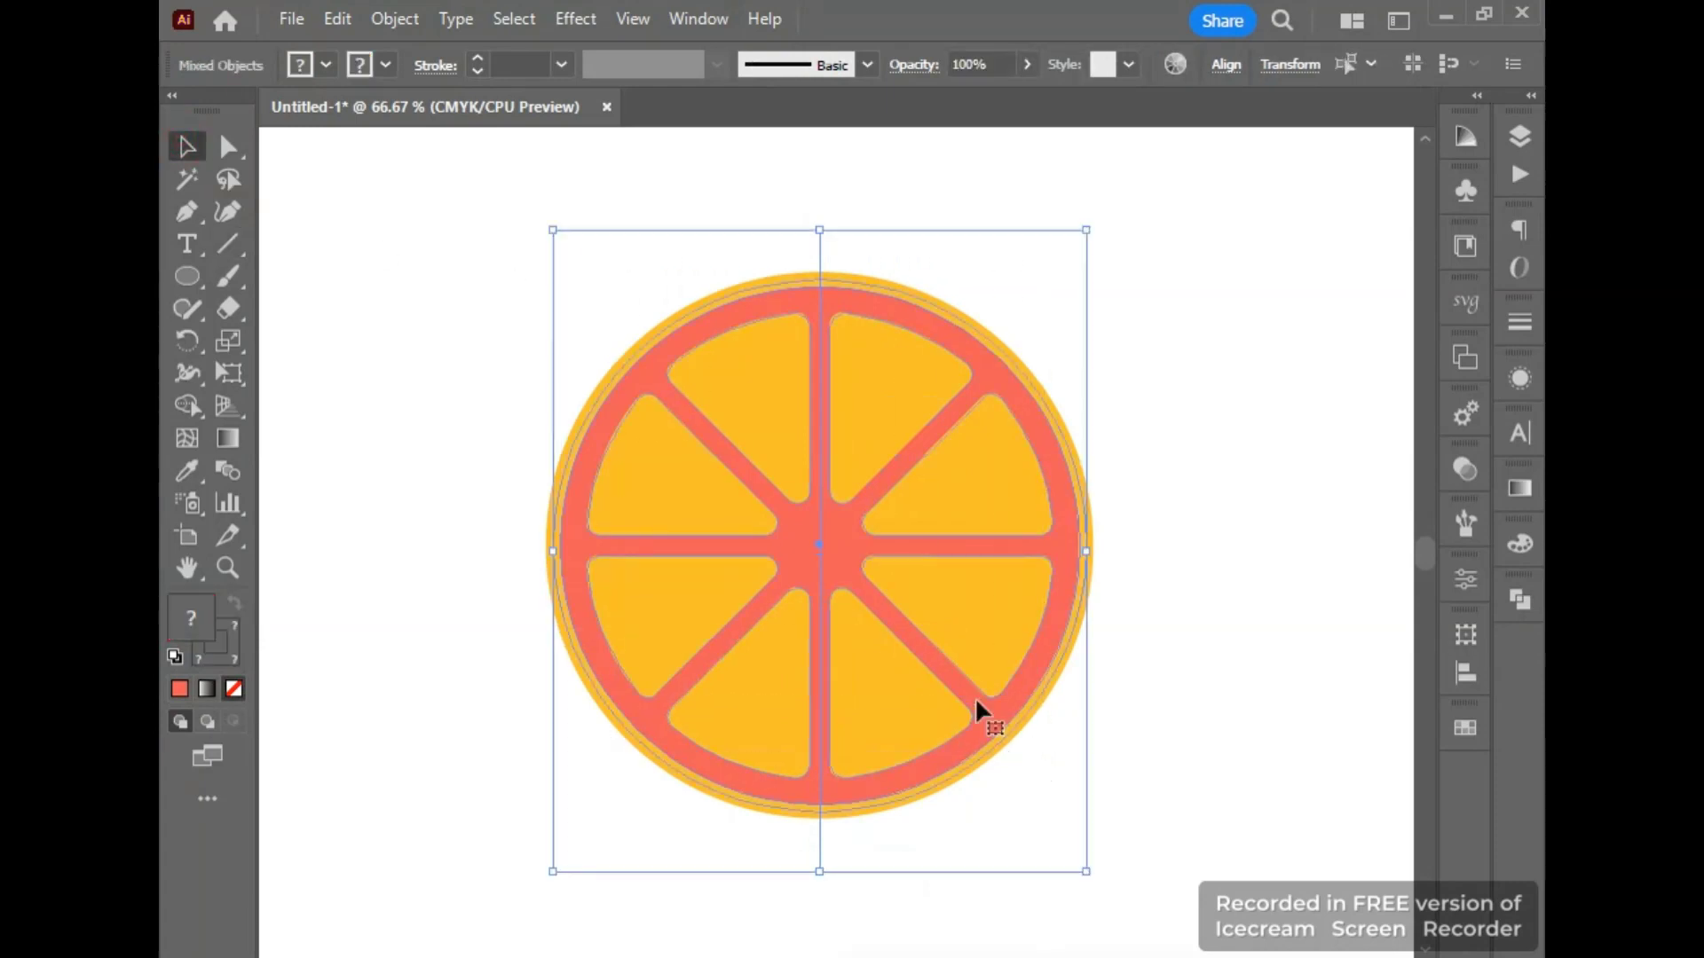
pyautogui.click(1517, 602)
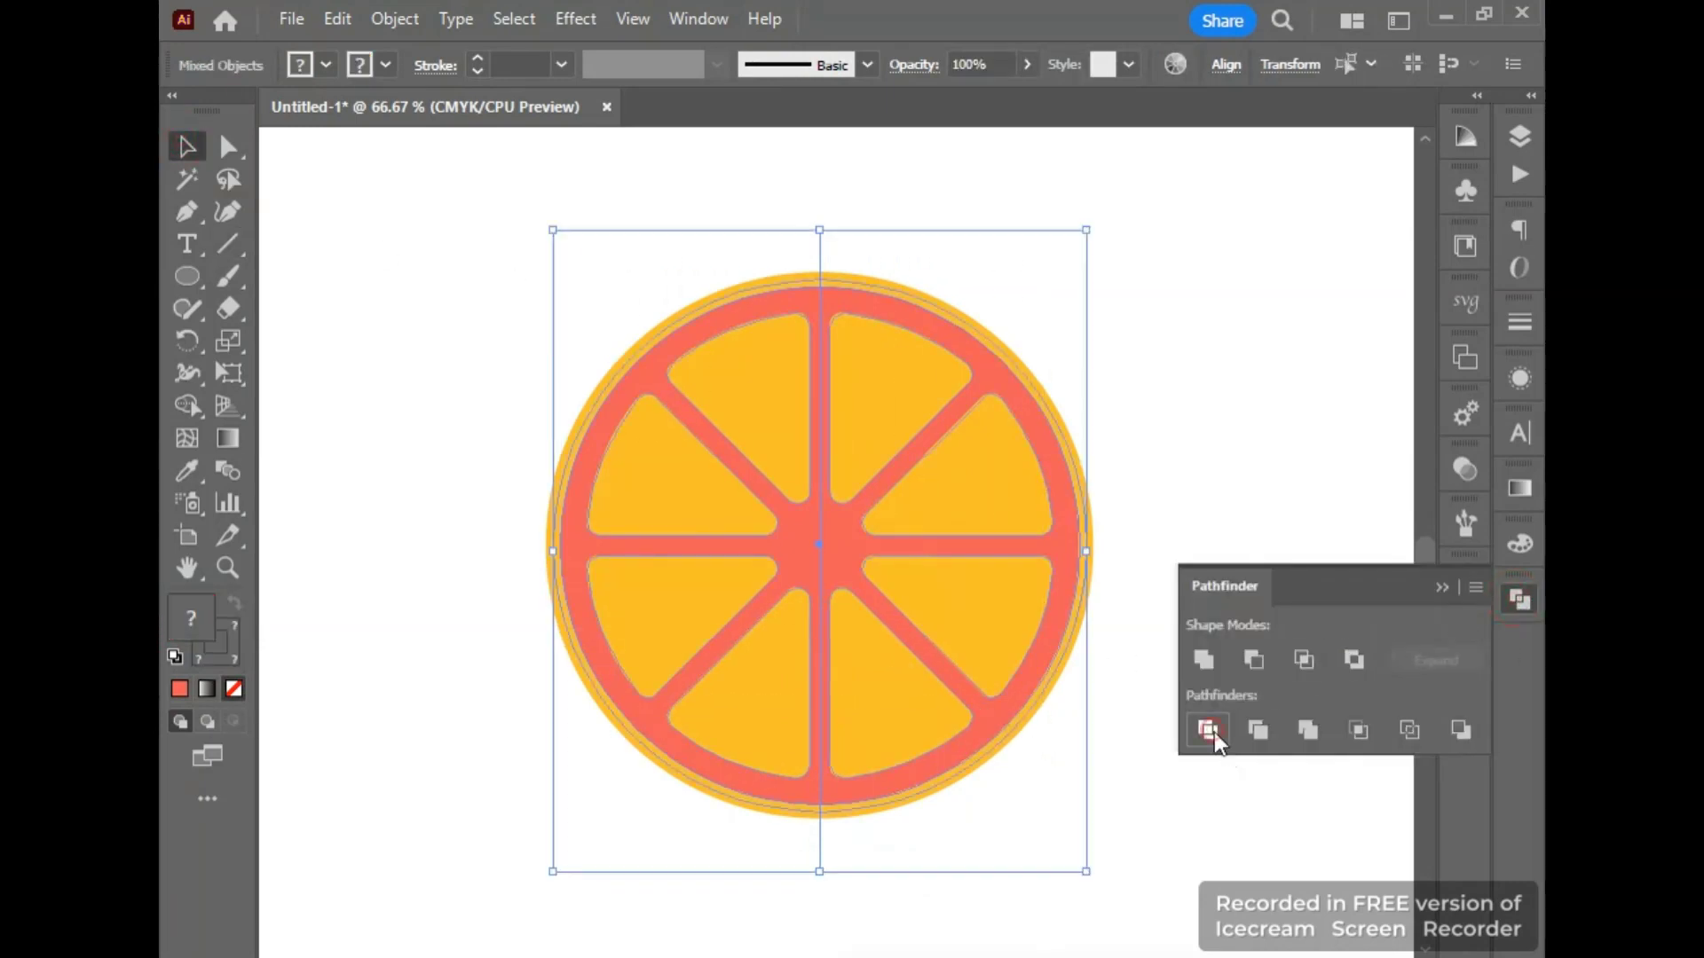
pyautogui.click(1214, 732)
pyautogui.click(1439, 587)
# - Ungroup the divided slice and delete its entire right half, including the leftover wedges
pyautogui.rightClick(843, 387)
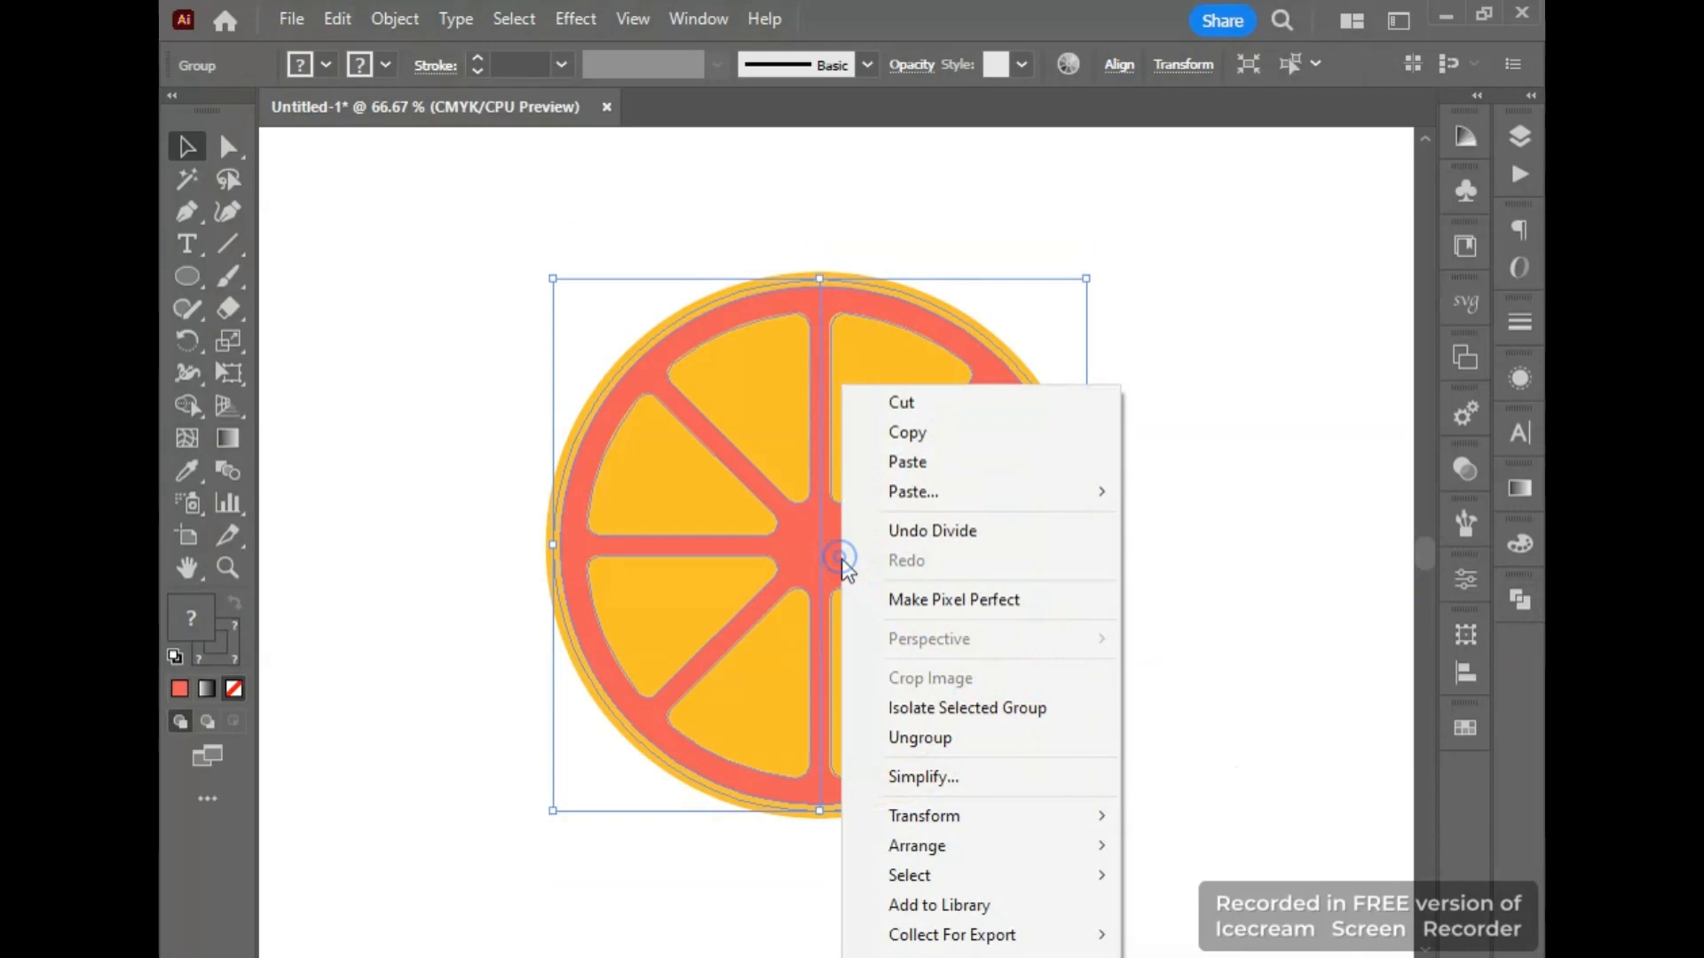
pyautogui.click(951, 779)
pyautogui.moveTo(1065, 884); pyautogui.dragTo(990, 266)
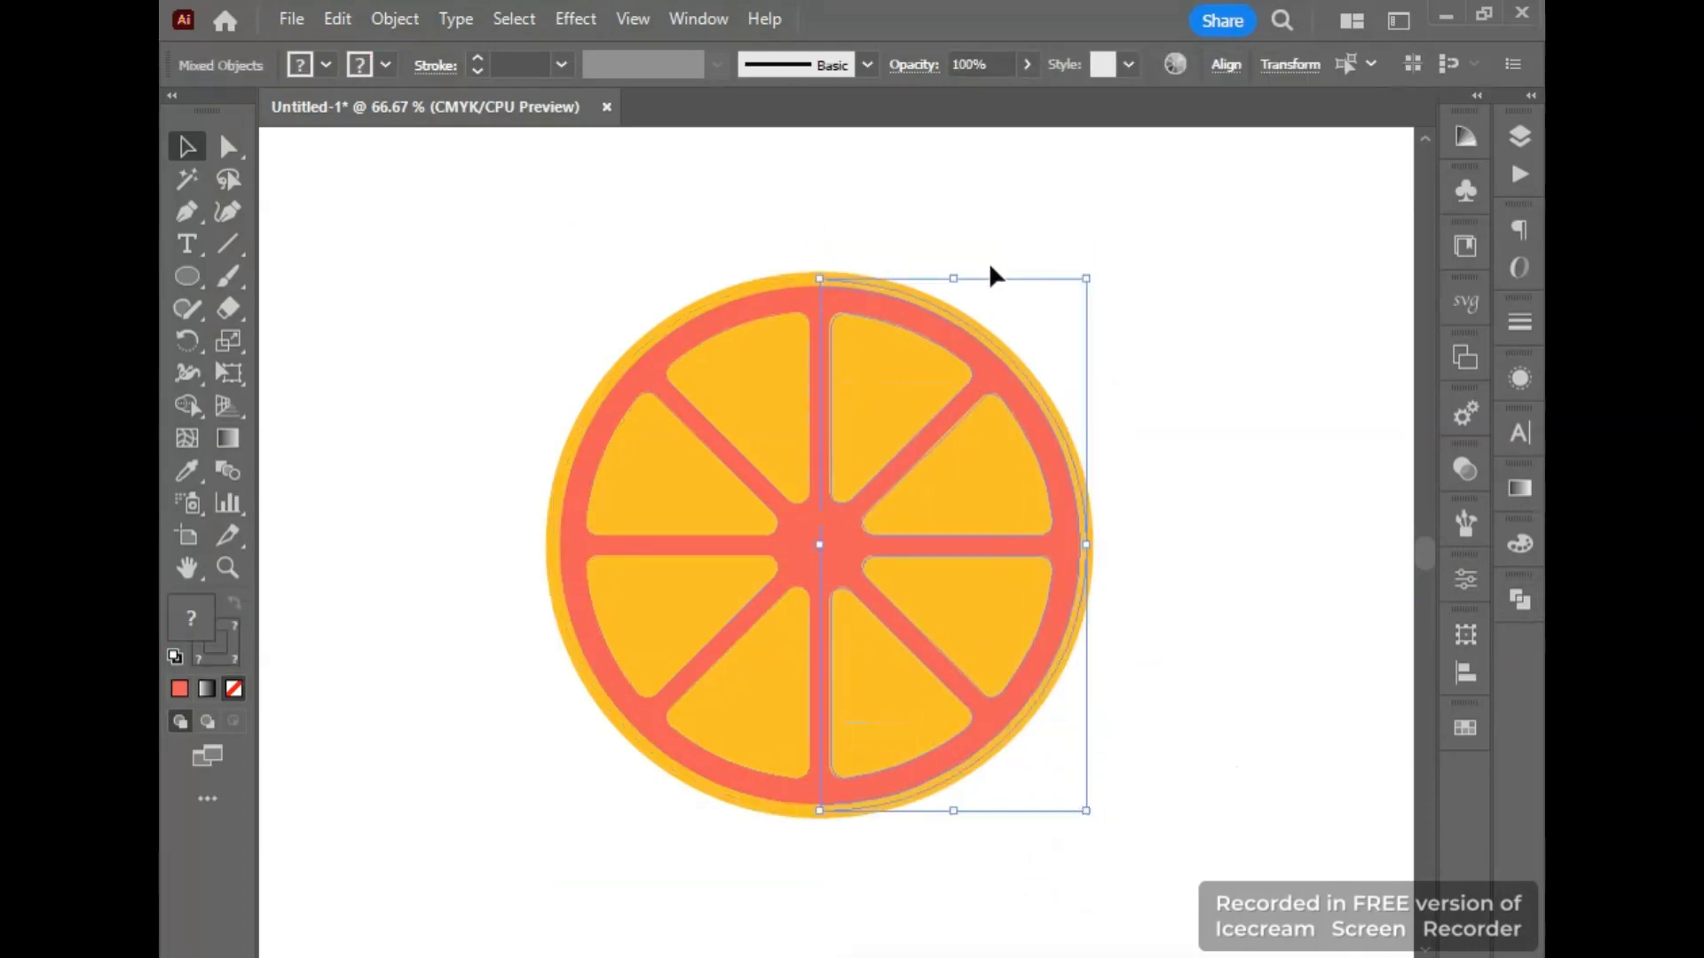
pyautogui.press('Delete')
pyautogui.click(946, 750)
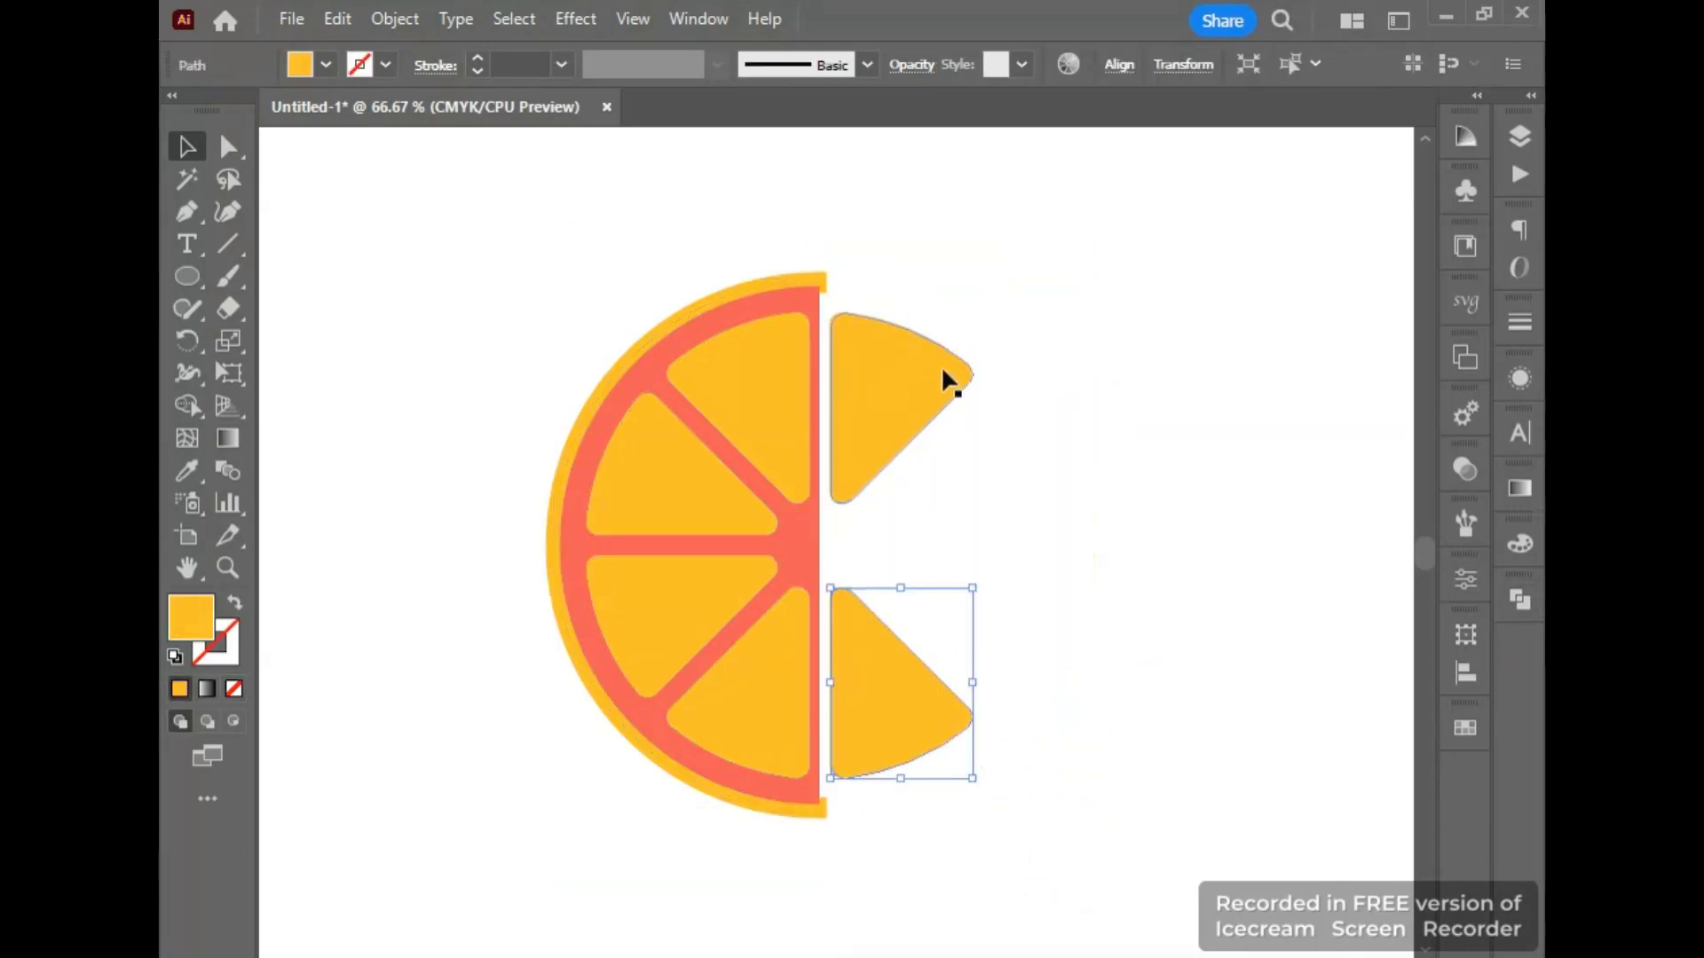
pyautogui.press('Delete')
pyautogui.click(905, 455)
pyautogui.press('Delete')
# - Delete the orange peel outline and the four orange wedges, keeping only the coral red half-slice frame
pyautogui.click(822, 275)
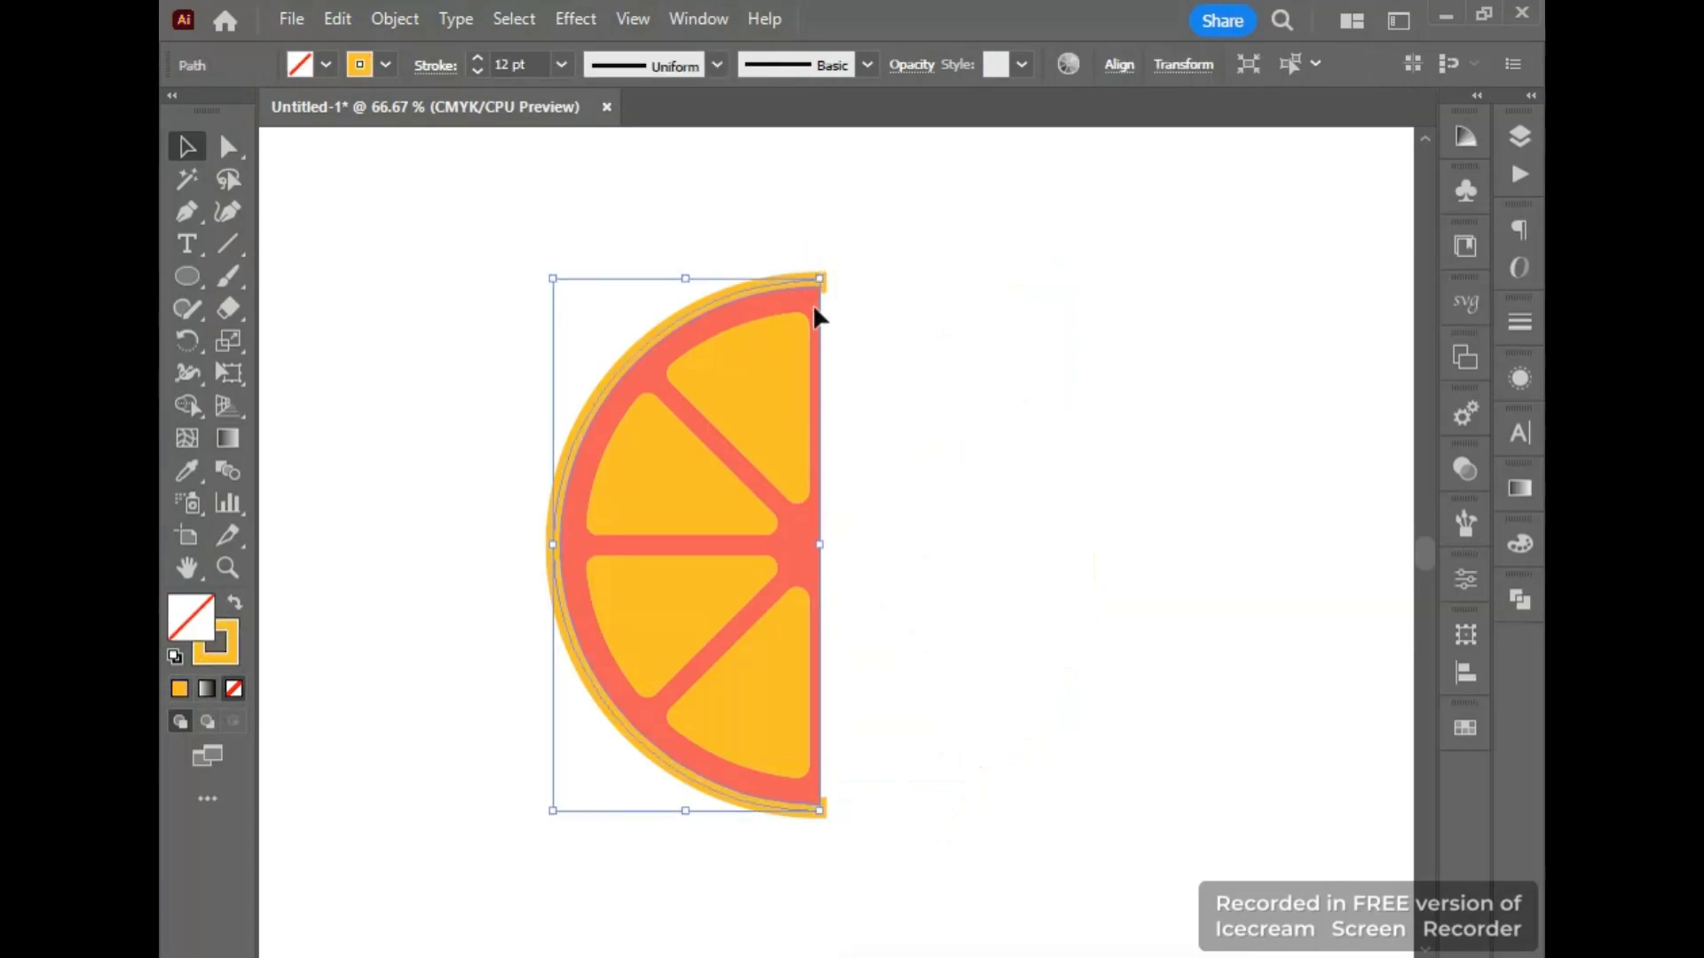
pyautogui.press('Delete')
pyautogui.click(761, 384)
pyautogui.press('Delete')
pyautogui.click(685, 484)
pyautogui.press('Delete')
pyautogui.click(676, 611)
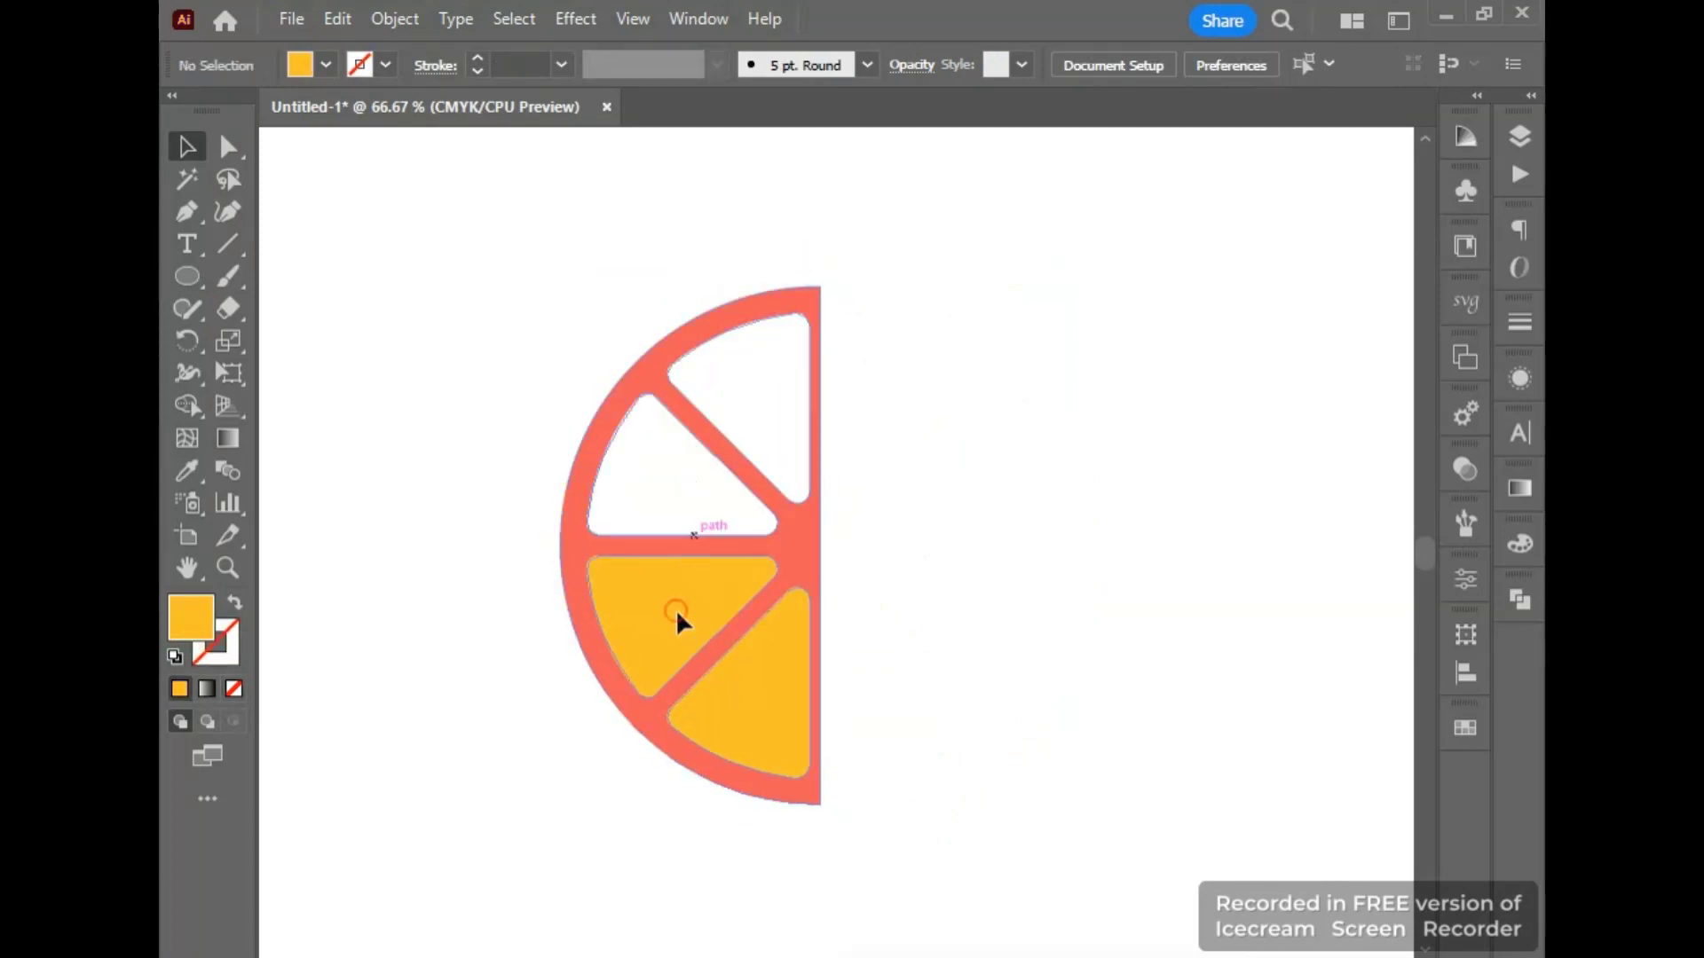
pyautogui.press('Delete')
pyautogui.click(761, 676)
pyautogui.press('Delete')
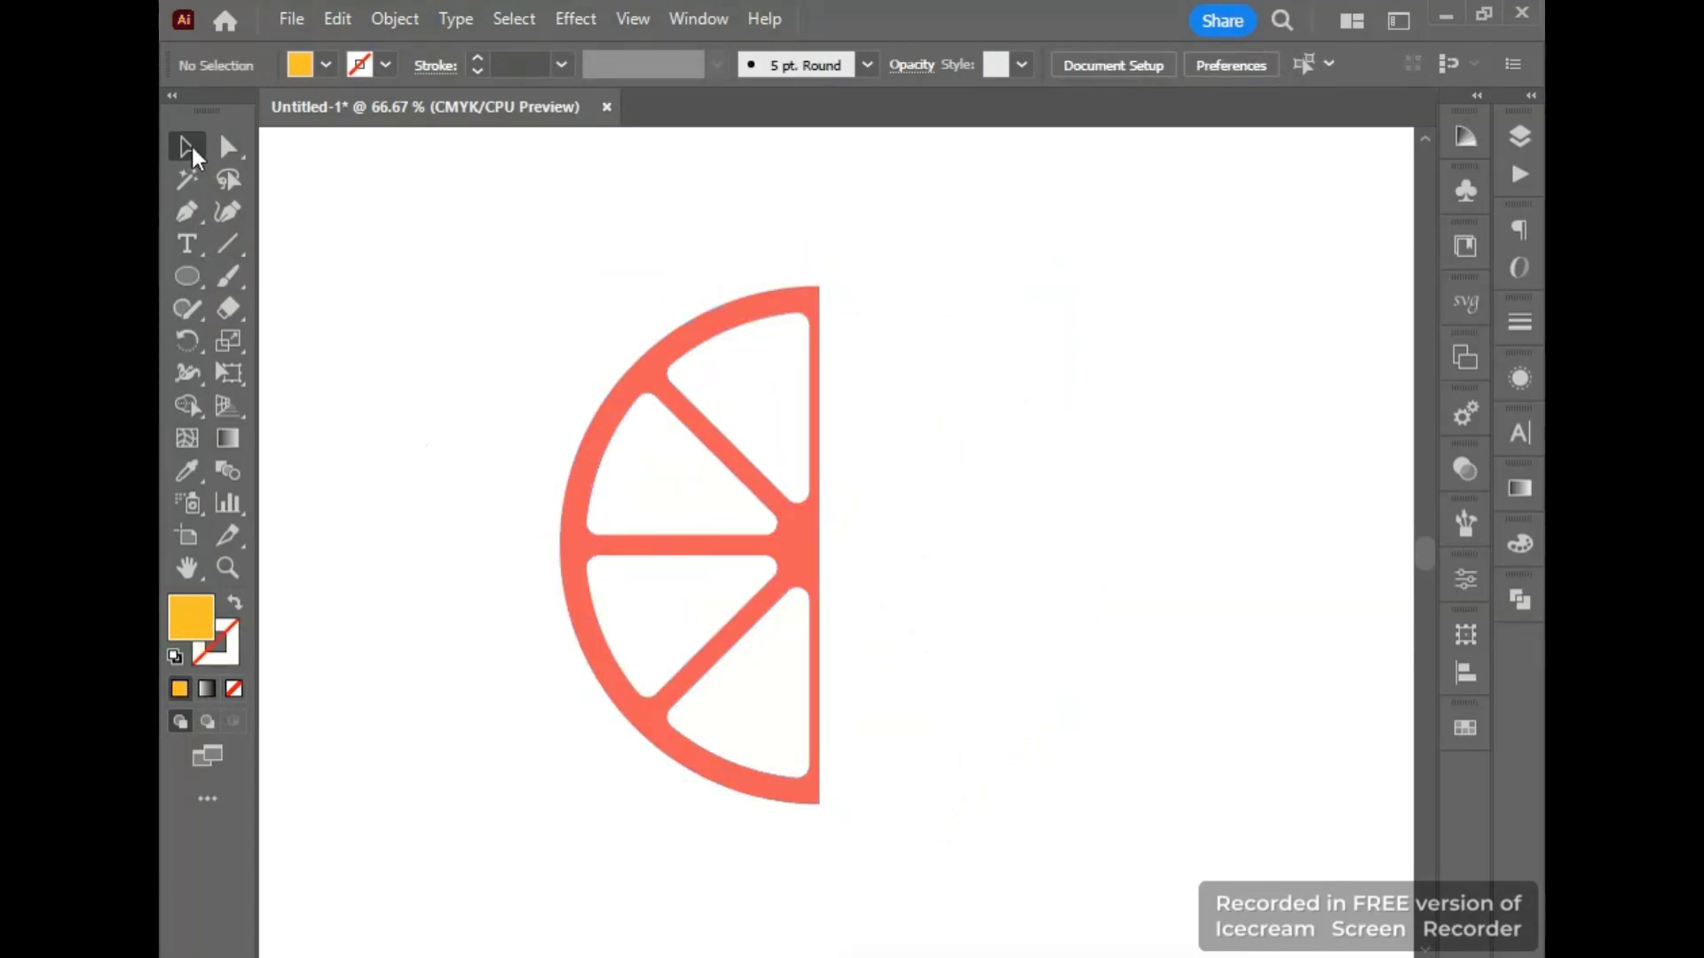
# - Move the coral red half slice to the right and slightly up on the artboard
pyautogui.moveTo(472, 229); pyautogui.dragTo(798, 639)
pyautogui.moveTo(781, 528); pyautogui.dragTo(990, 506)
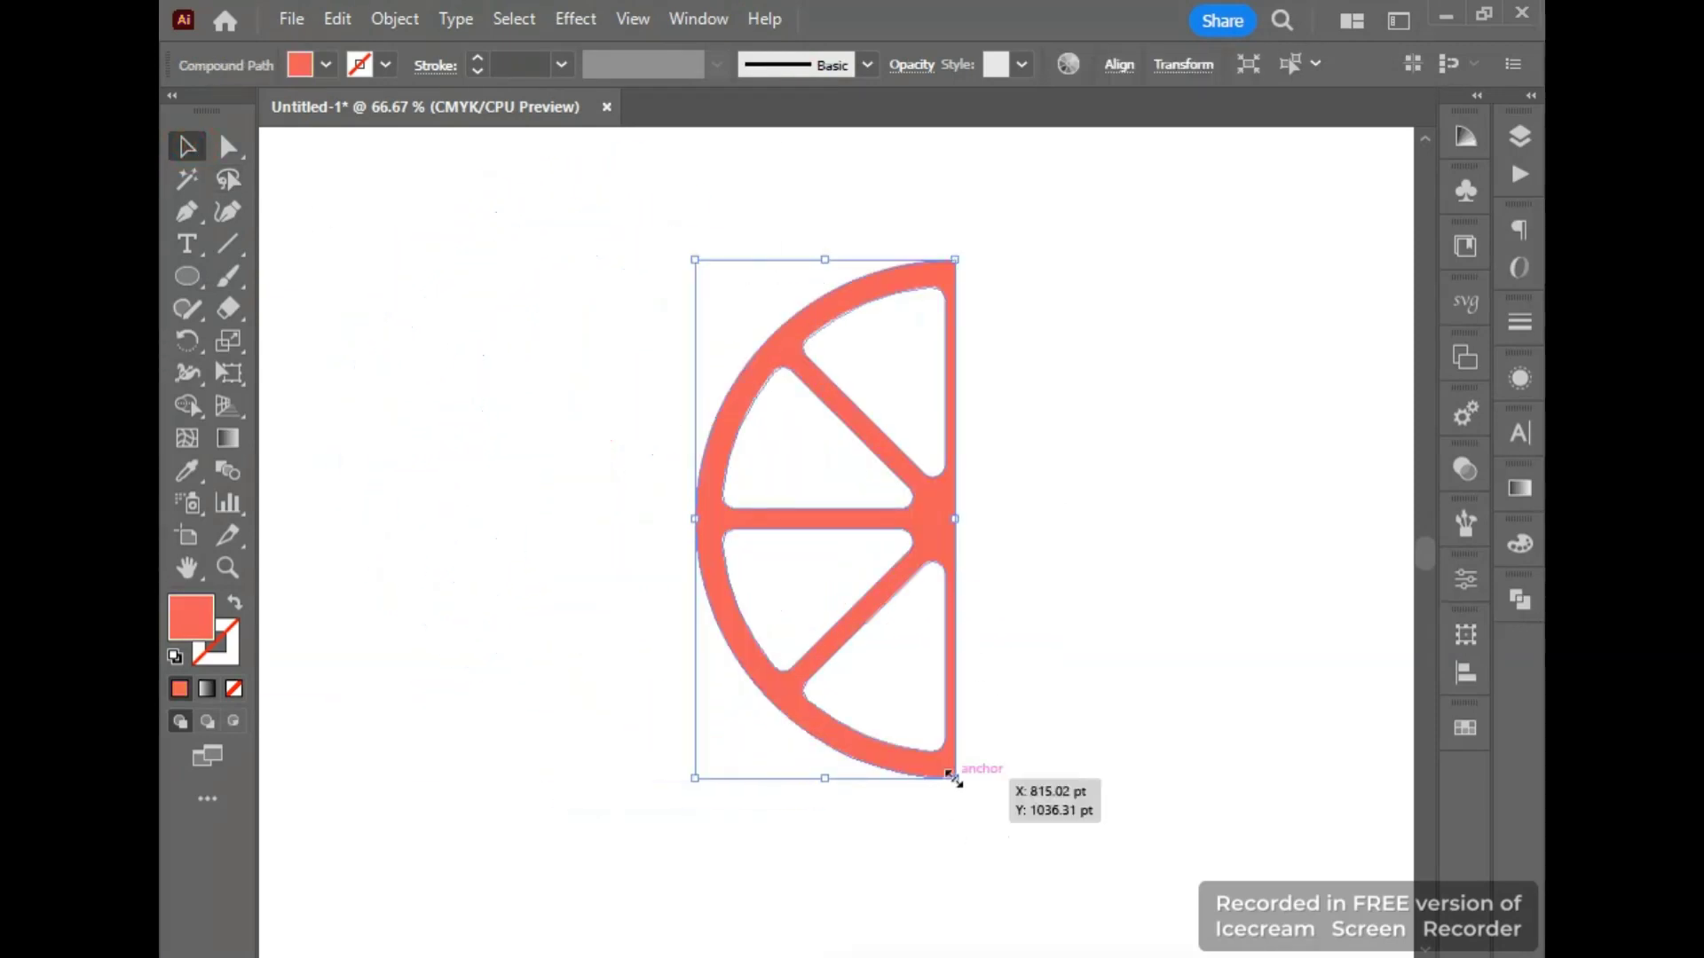
pyautogui.moveTo(954, 778); pyautogui.dragTo(922, 710)
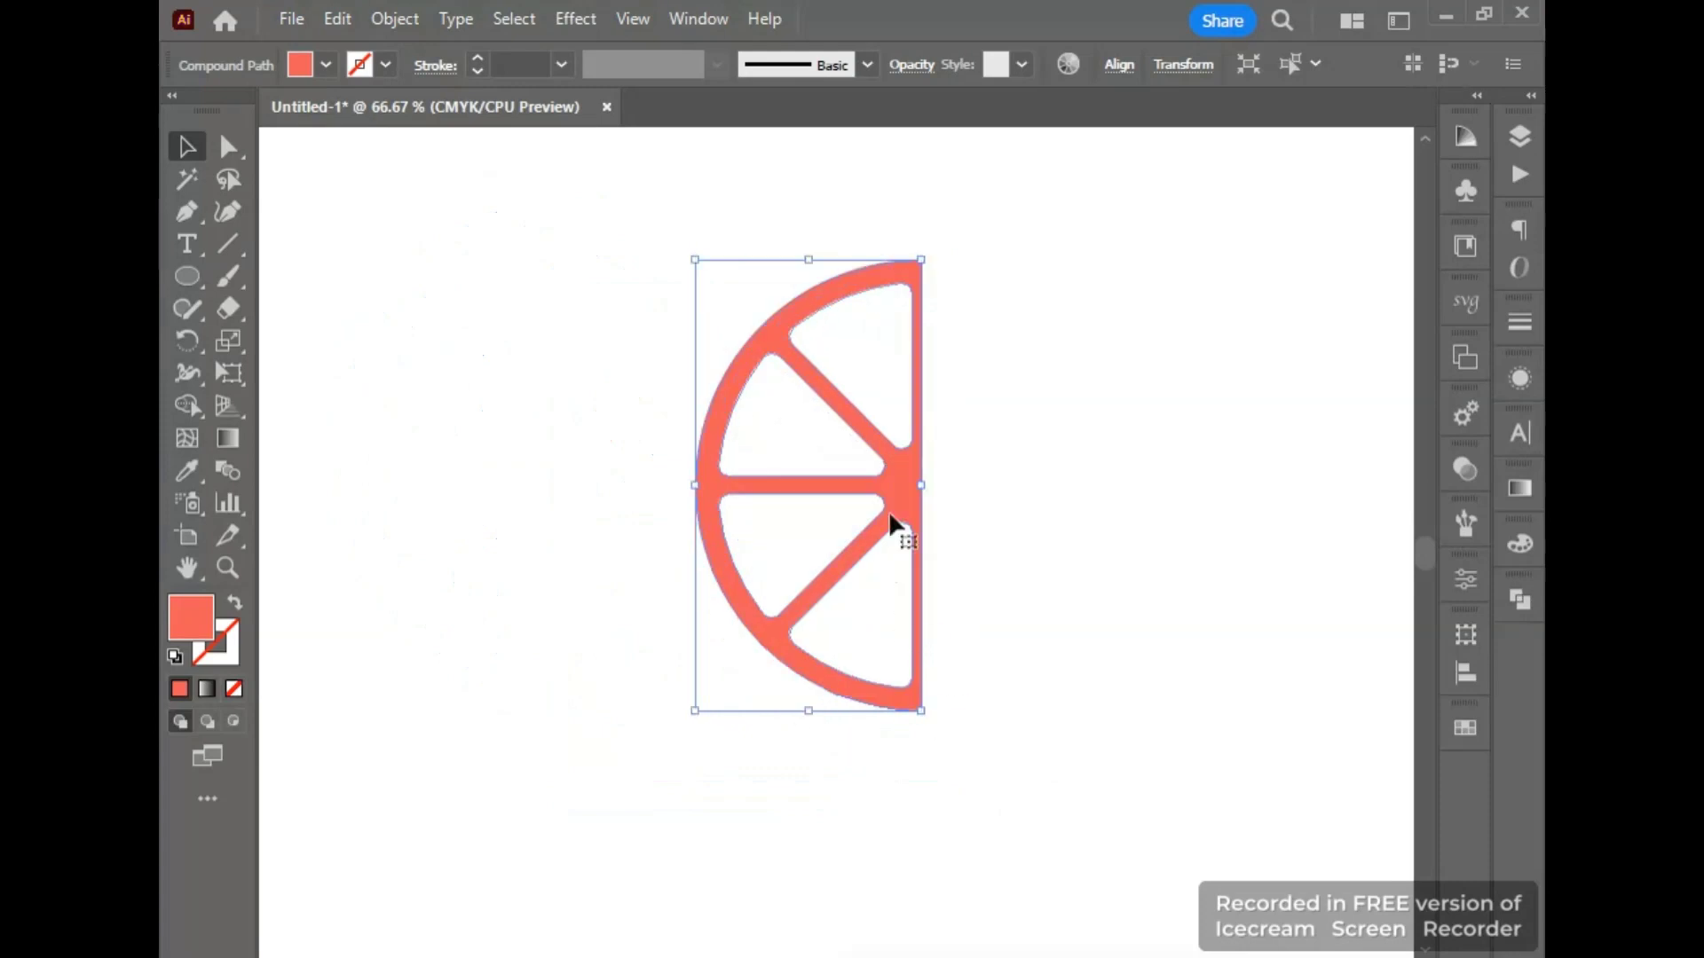
pyautogui.moveTo(889, 508); pyautogui.dragTo(870, 497)
pyautogui.hotkey('ctrl', 'z')
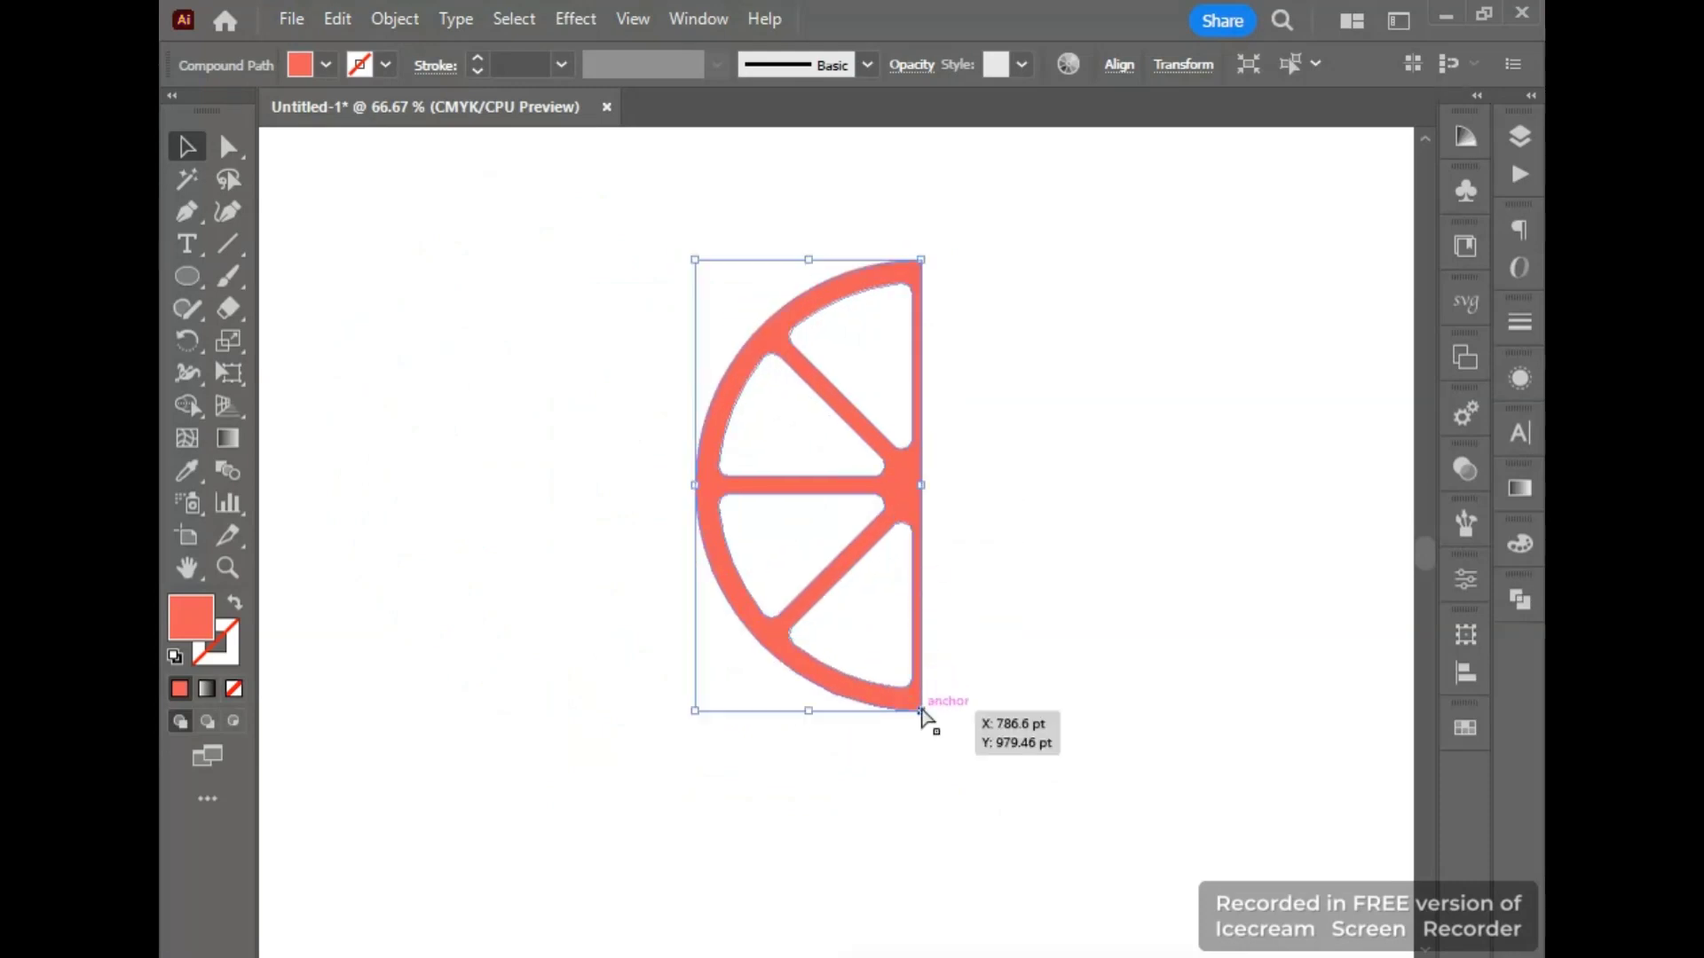
pyautogui.hotkey('ctrl', 'z')
# - Scale the half slice down proportionally from its centre to about two thirds of its size and move it slightly up
pyautogui.moveTo(955, 779); pyautogui.dragTo(914, 701)
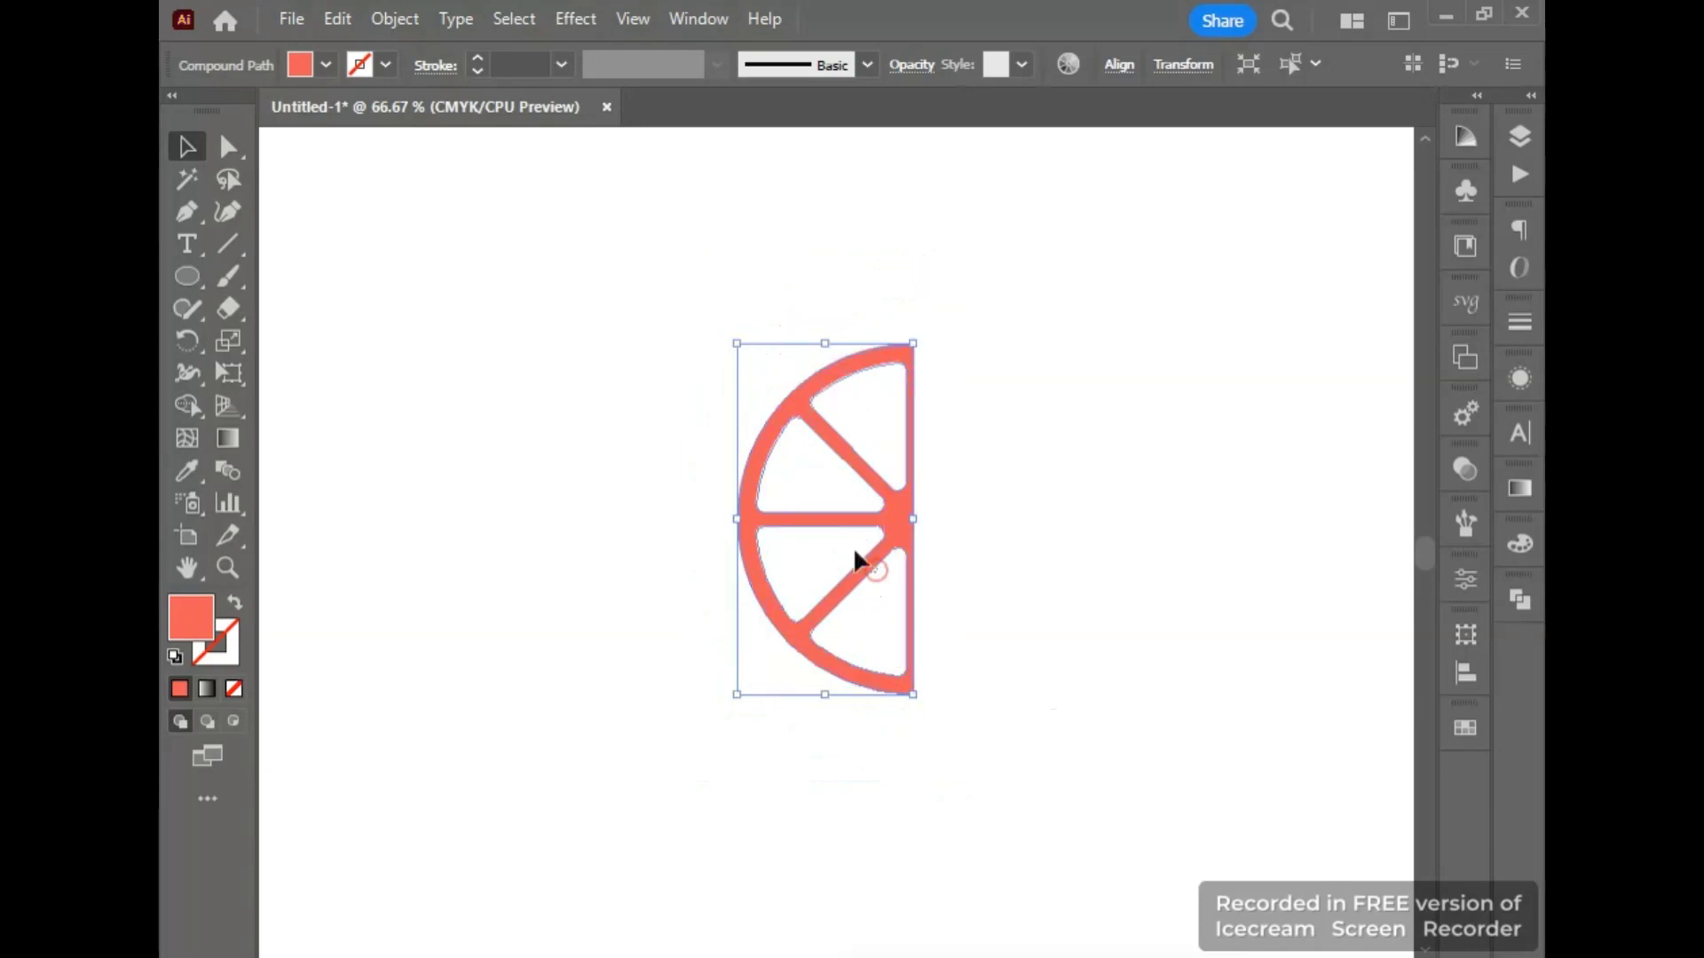
pyautogui.moveTo(898, 520); pyautogui.dragTo(892, 476)
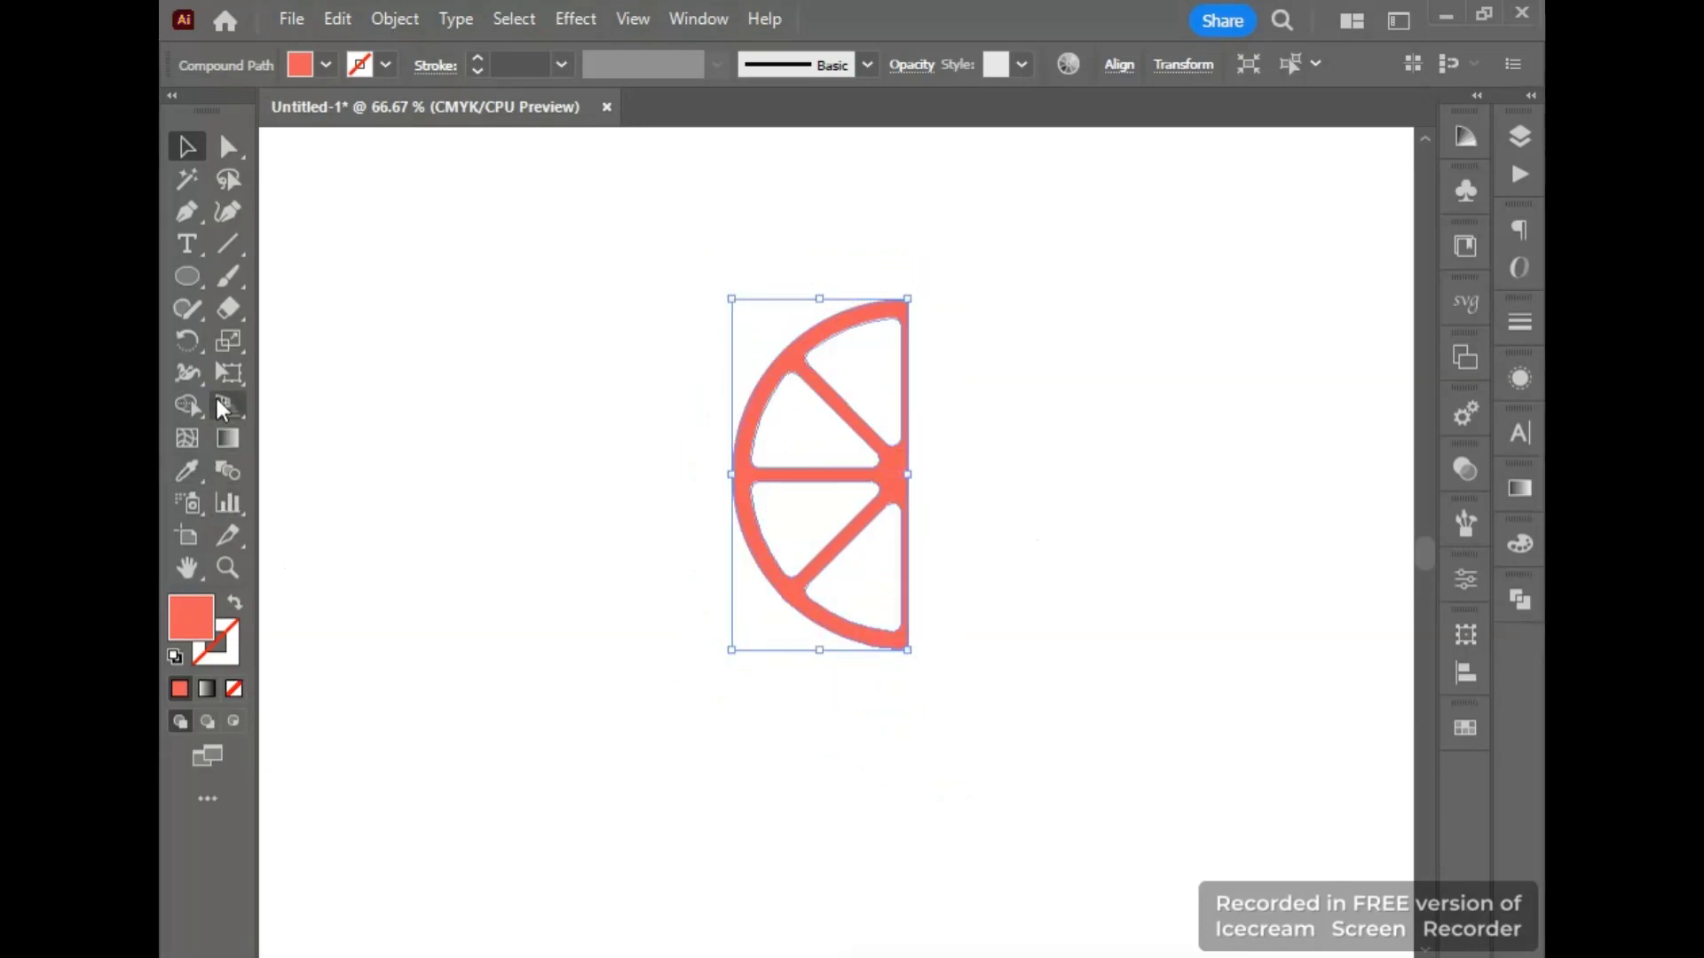
pyautogui.click(186, 341)
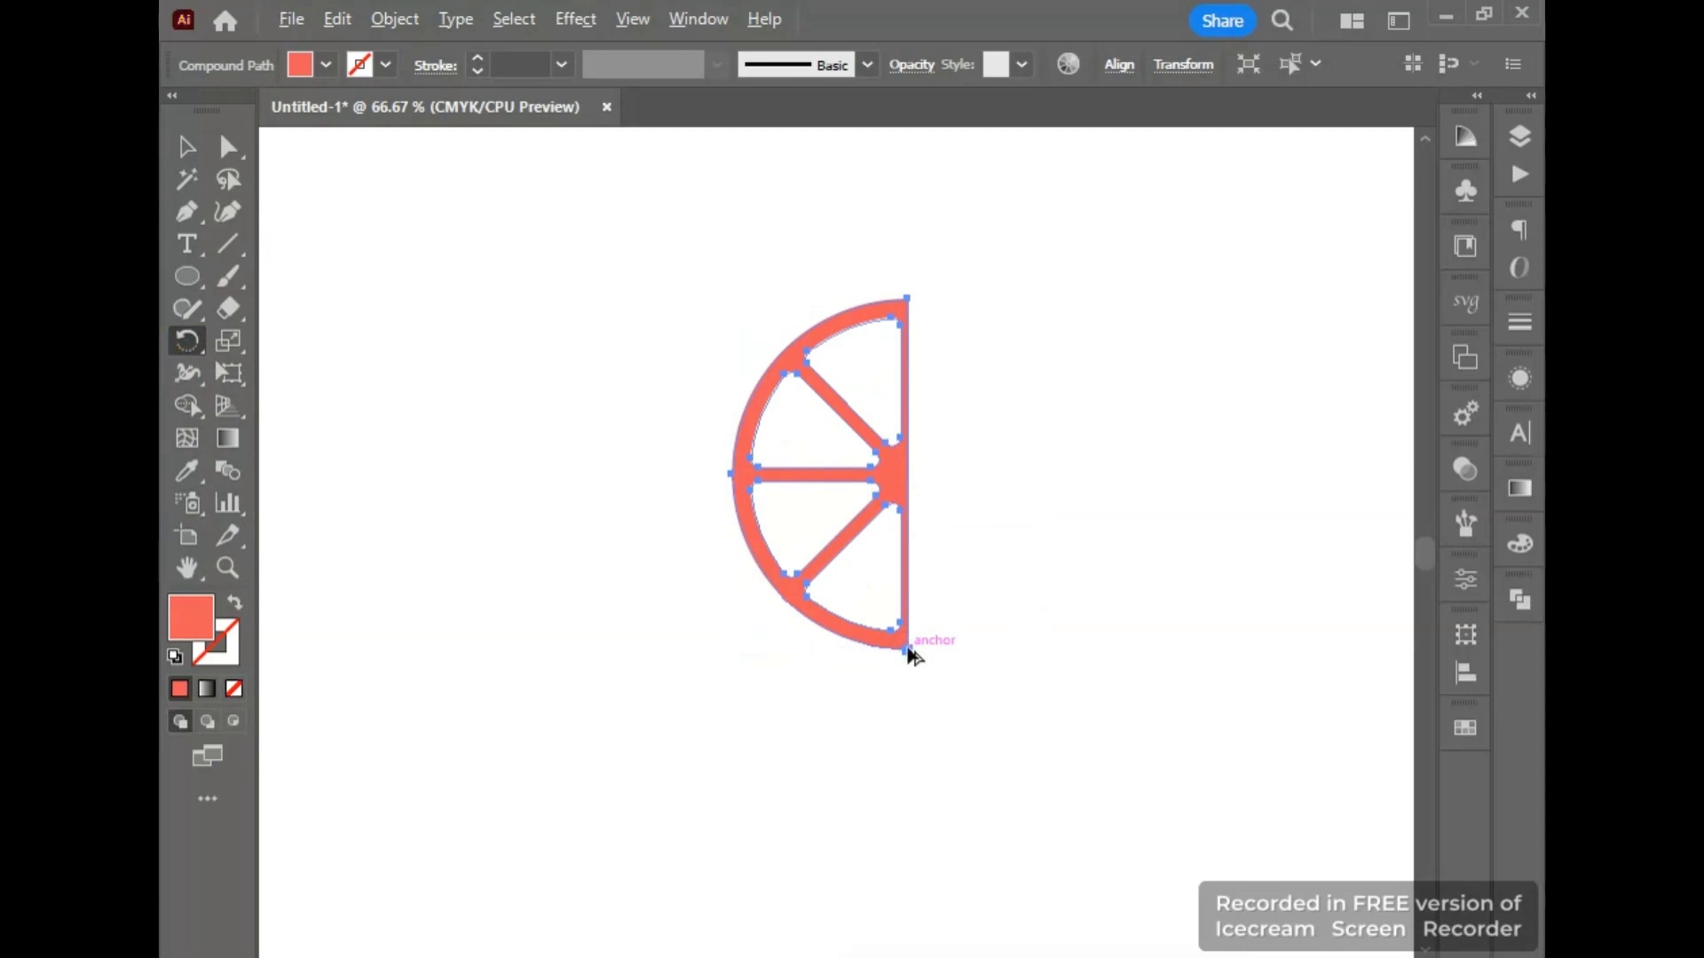
pyautogui.keyDown('alt'); pyautogui.click(907, 649); pyautogui.keyUp('alt')
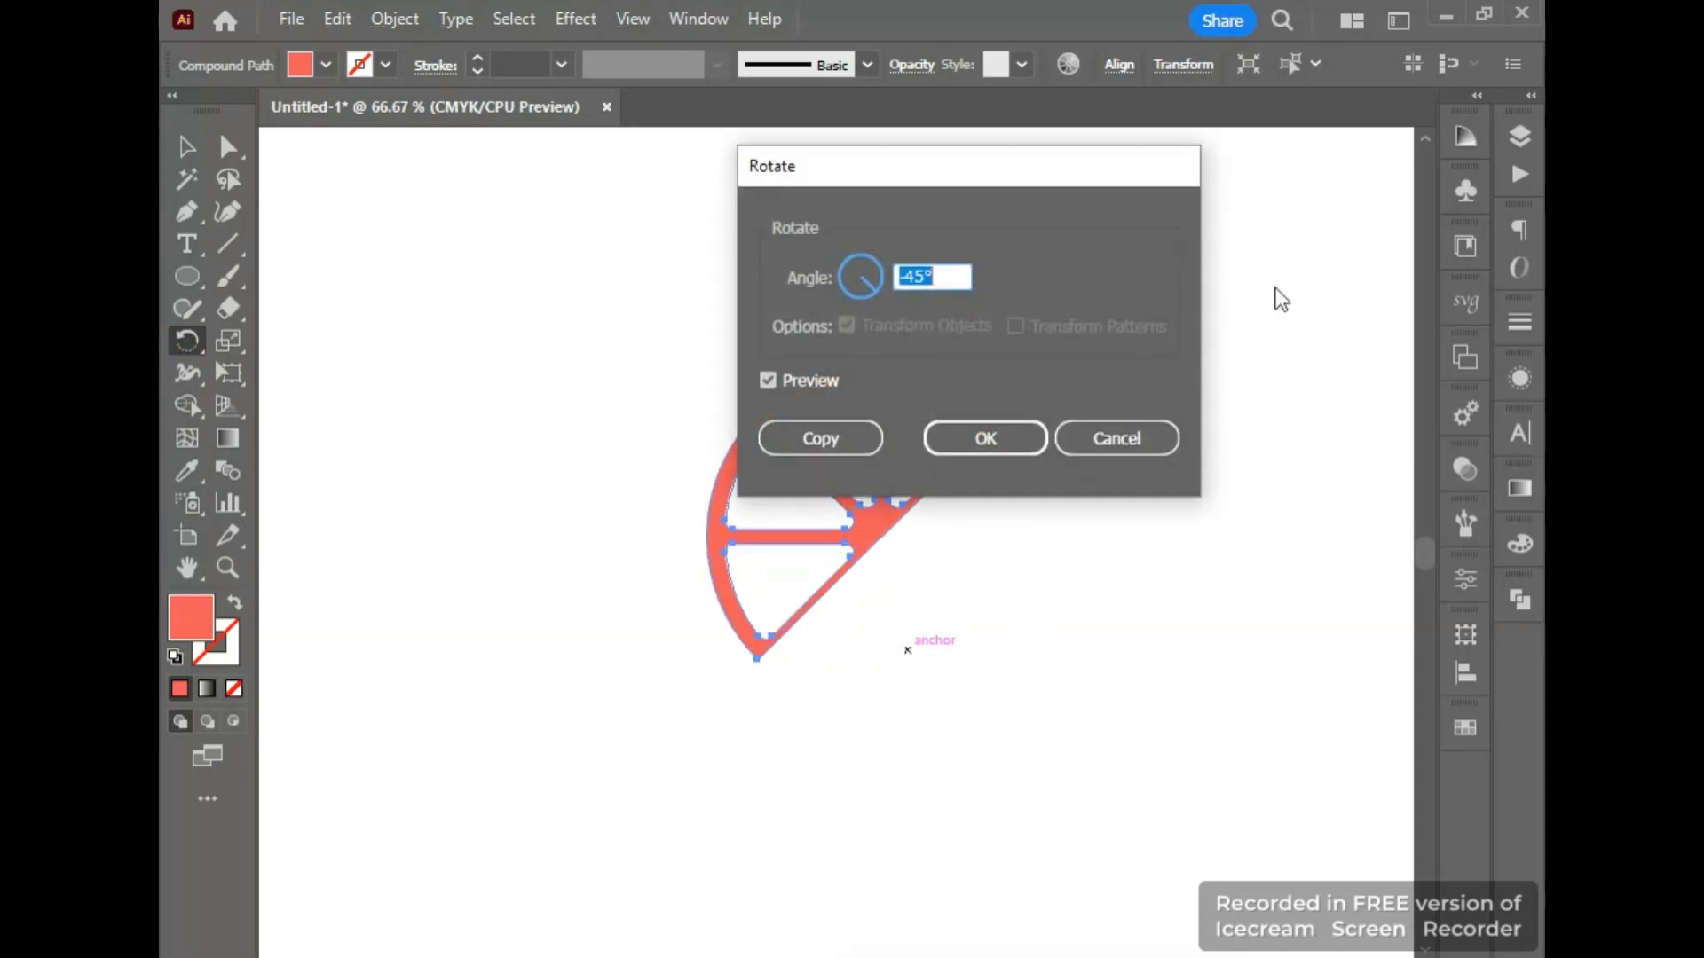
pyautogui.write('90')
pyautogui.click(769, 380)
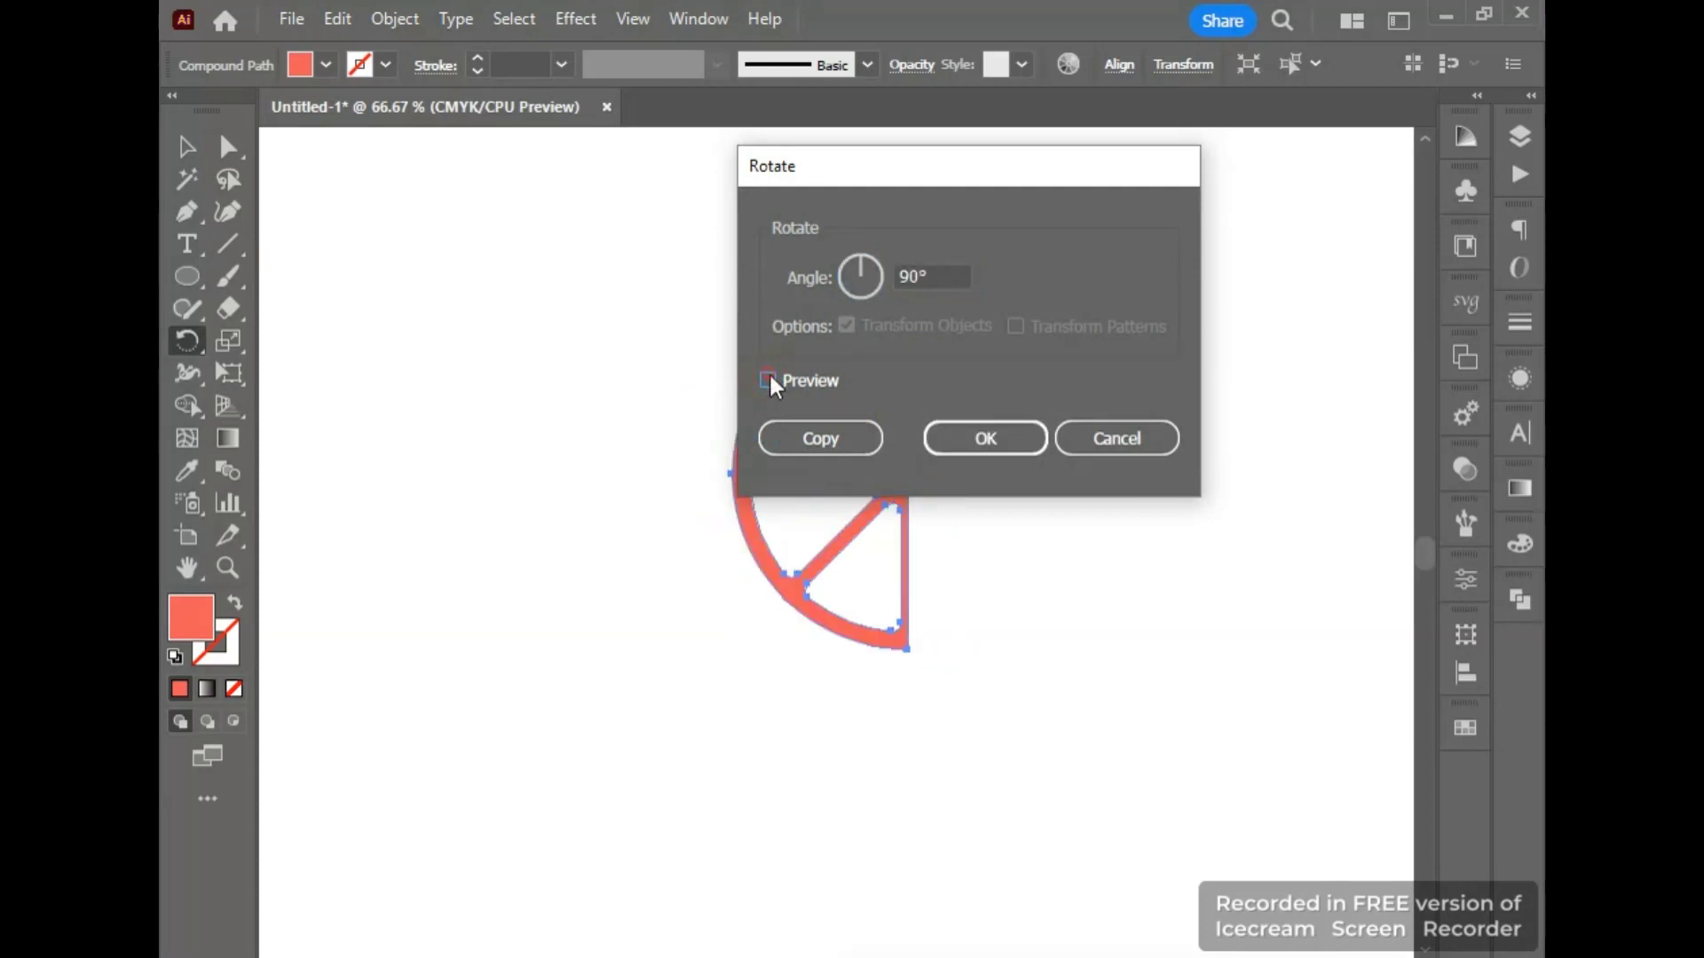
pyautogui.click(809, 429)
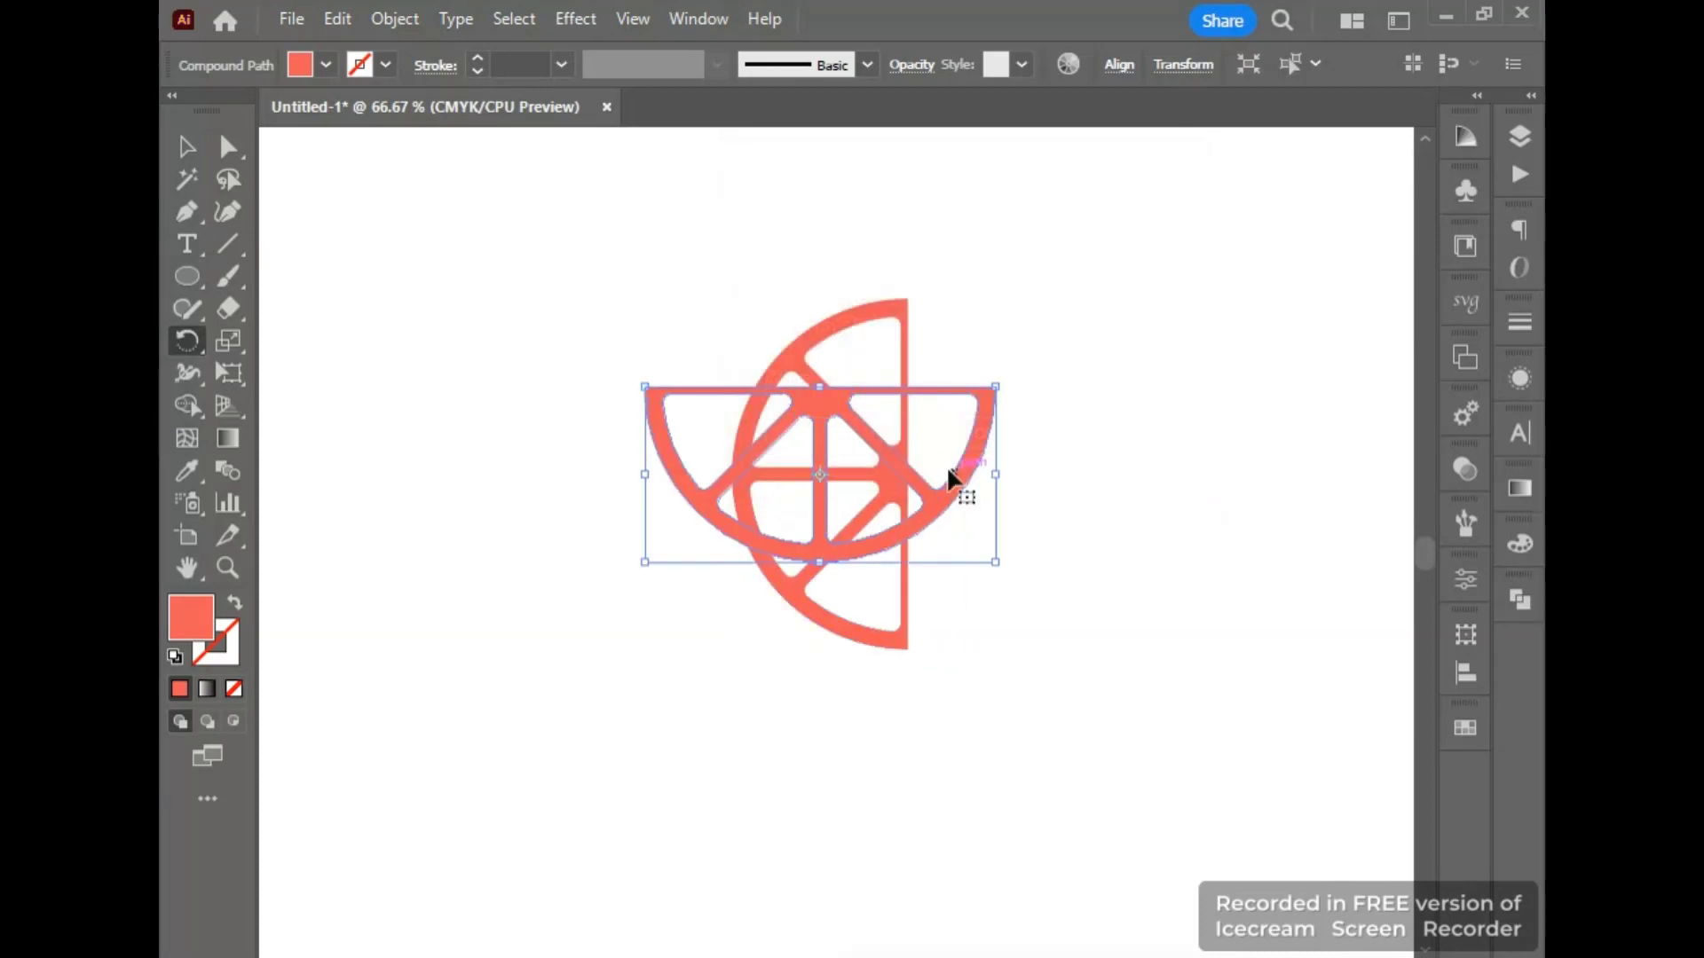
pyautogui.hotkey('ctrl', 'z')
# - Make a copy of the half slice rotated 90° around its lower-right corner and repeat the transform twice to form a four-piece pinwheel
pyautogui.click(183, 342)
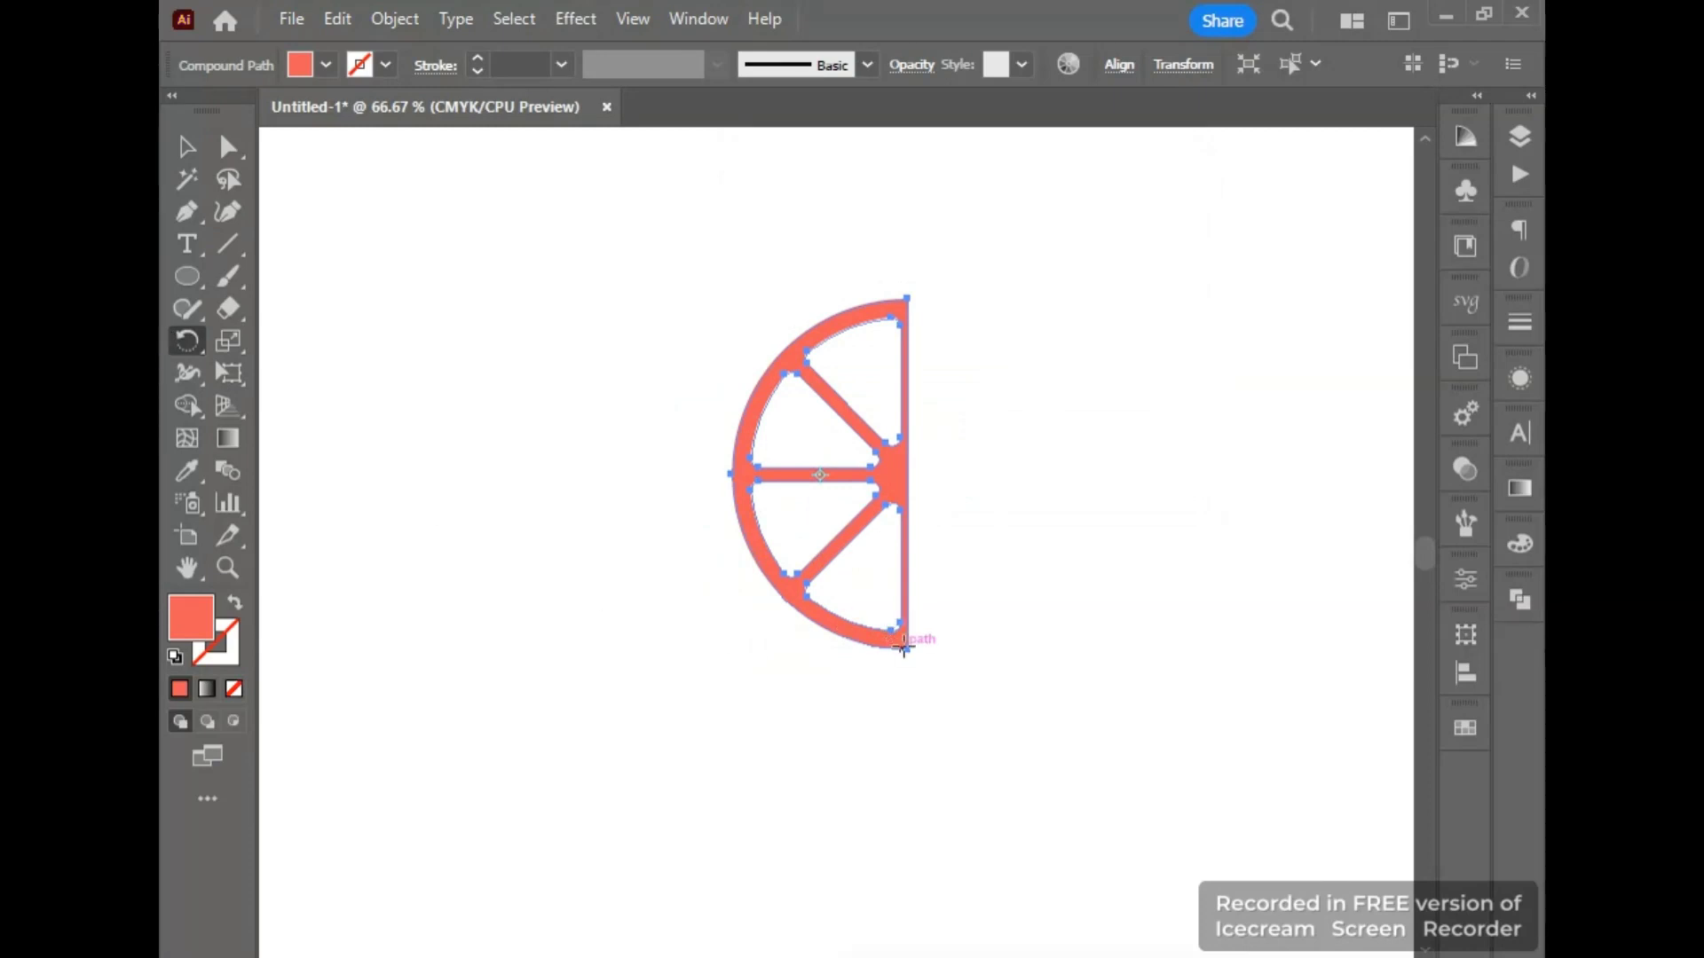
pyautogui.keyDown('alt'); pyautogui.click(907, 650); pyautogui.keyUp('alt')
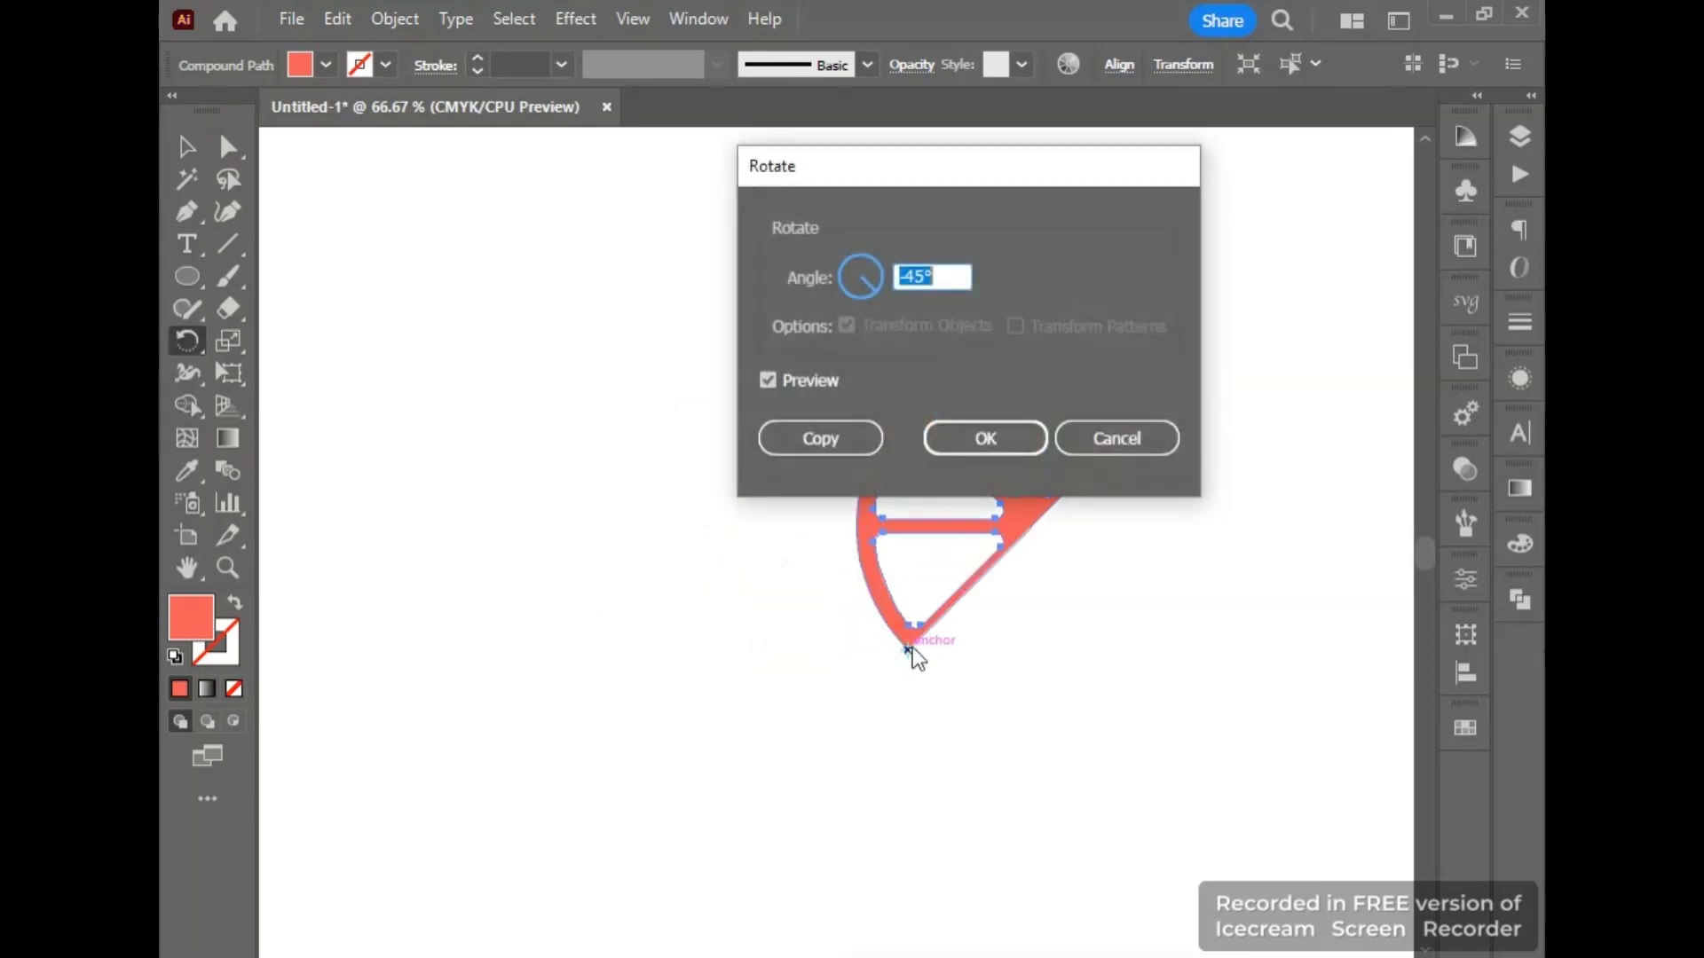
pyautogui.write('90')
pyautogui.click(788, 371)
pyautogui.click(788, 371)
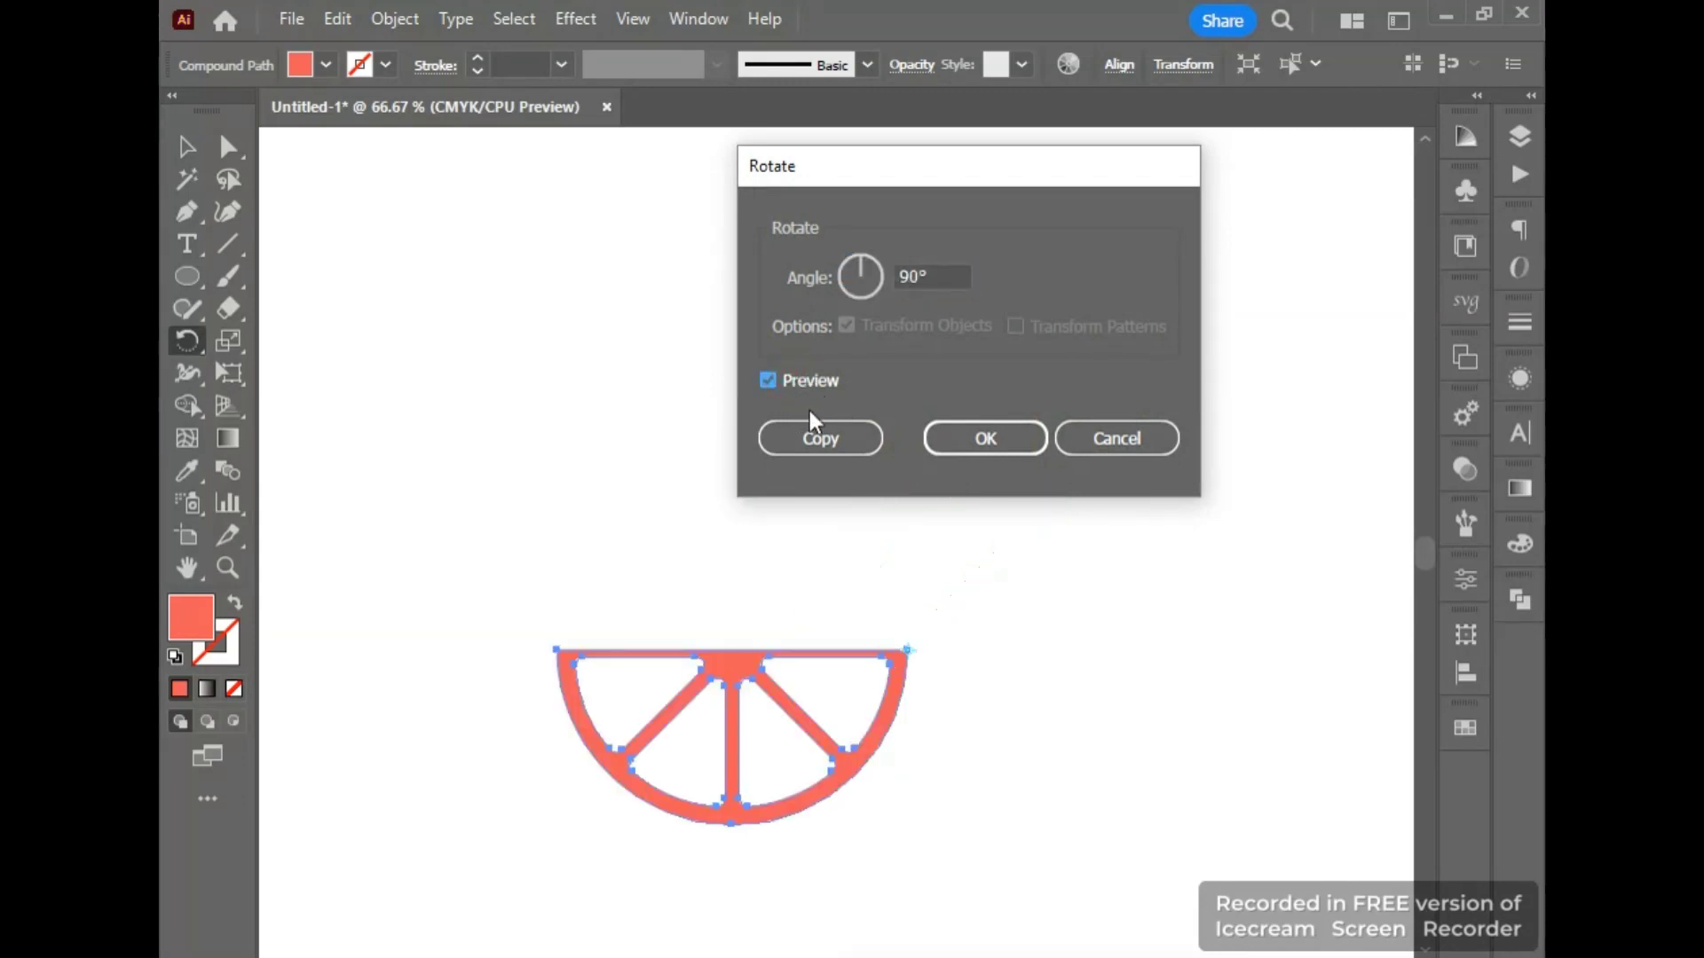
pyautogui.click(818, 438)
pyautogui.hotkey('ctrl', 'd')
pyautogui.hotkey('ctrl', 'd')
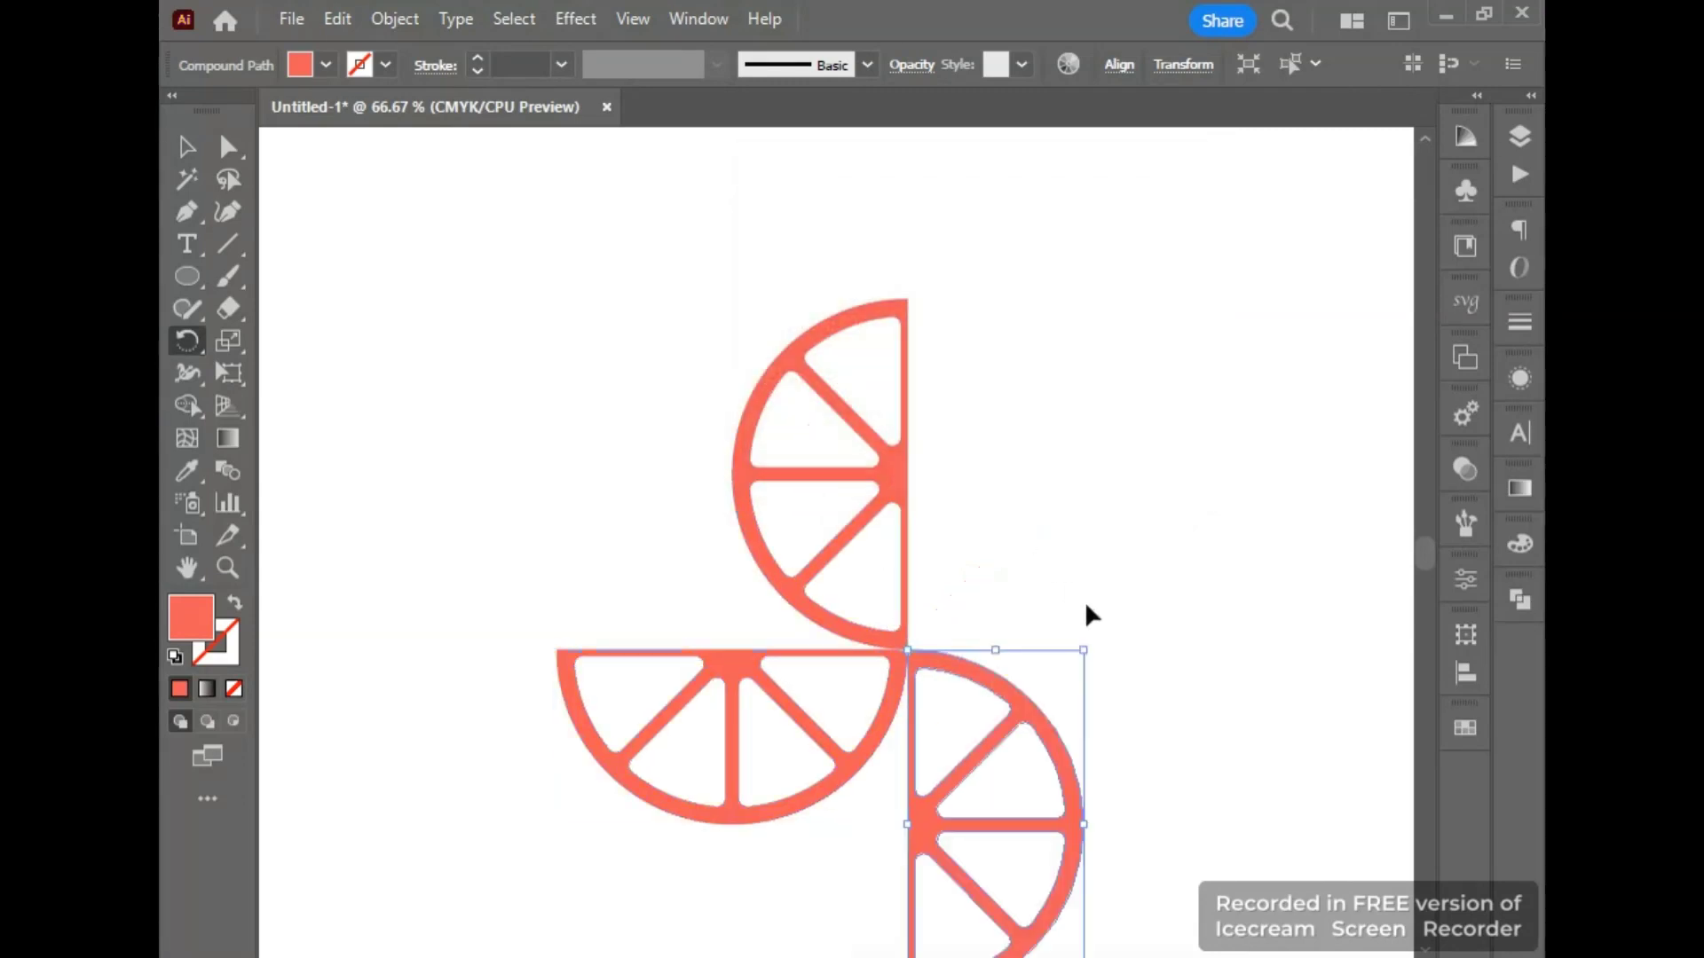
pyautogui.click(186, 146)
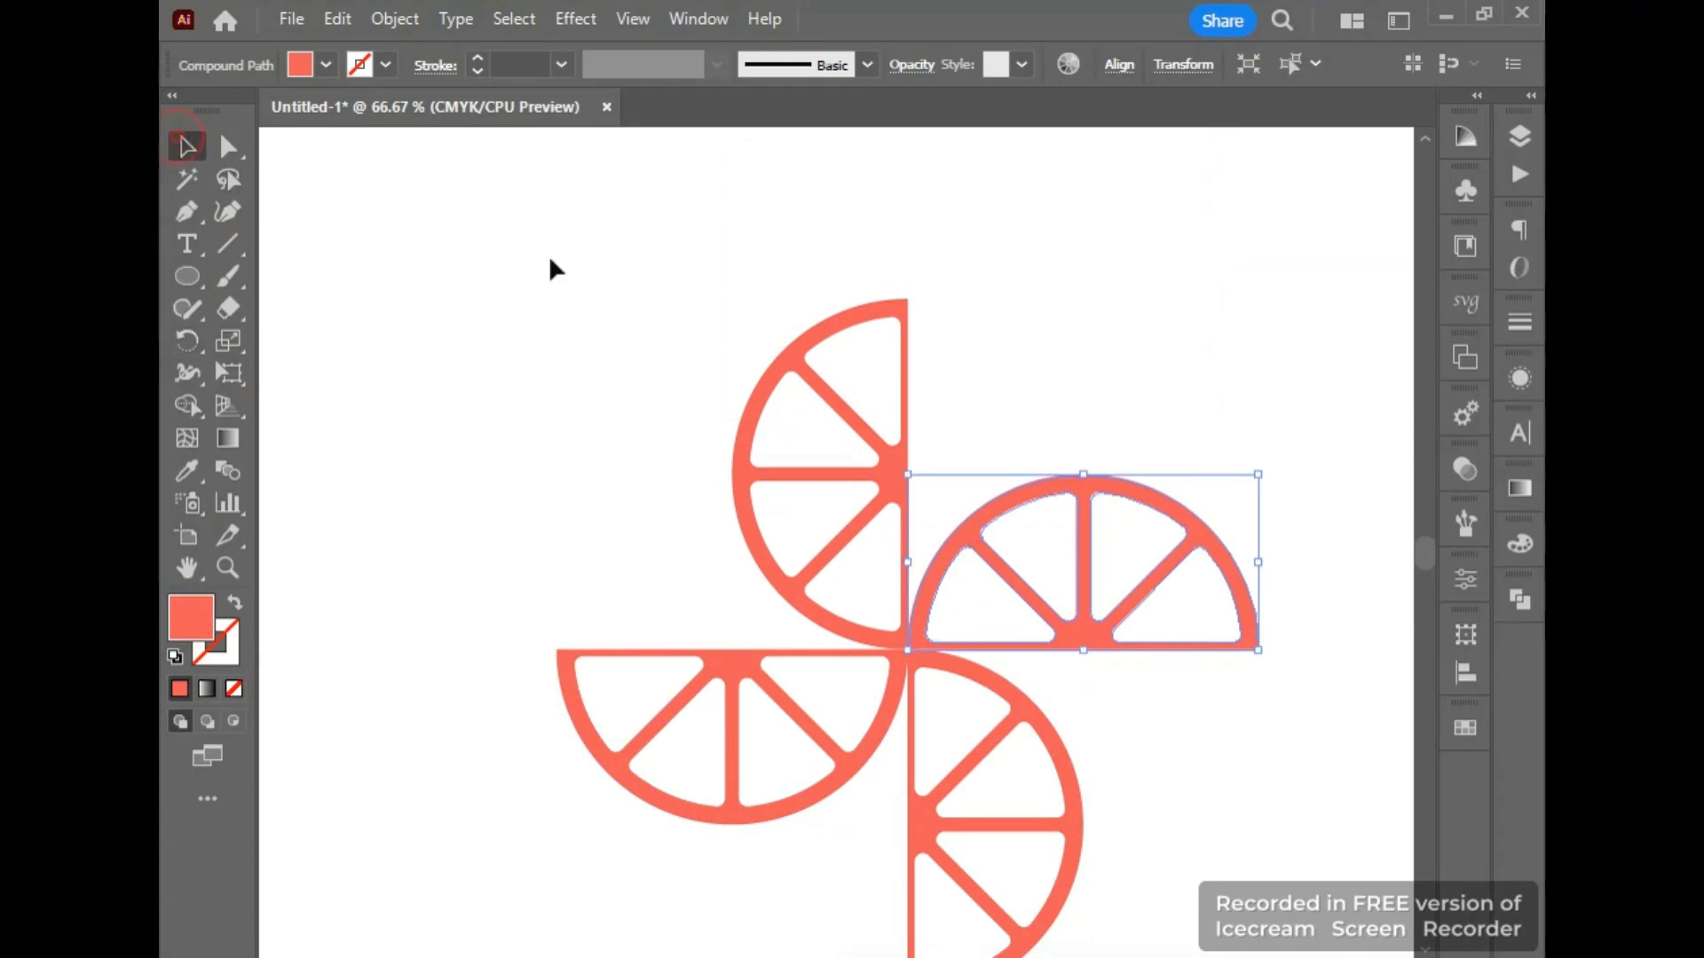
pyautogui.scroll(-2, 621, 310)
pyautogui.moveTo(631, 296); pyautogui.dragTo(1203, 829)
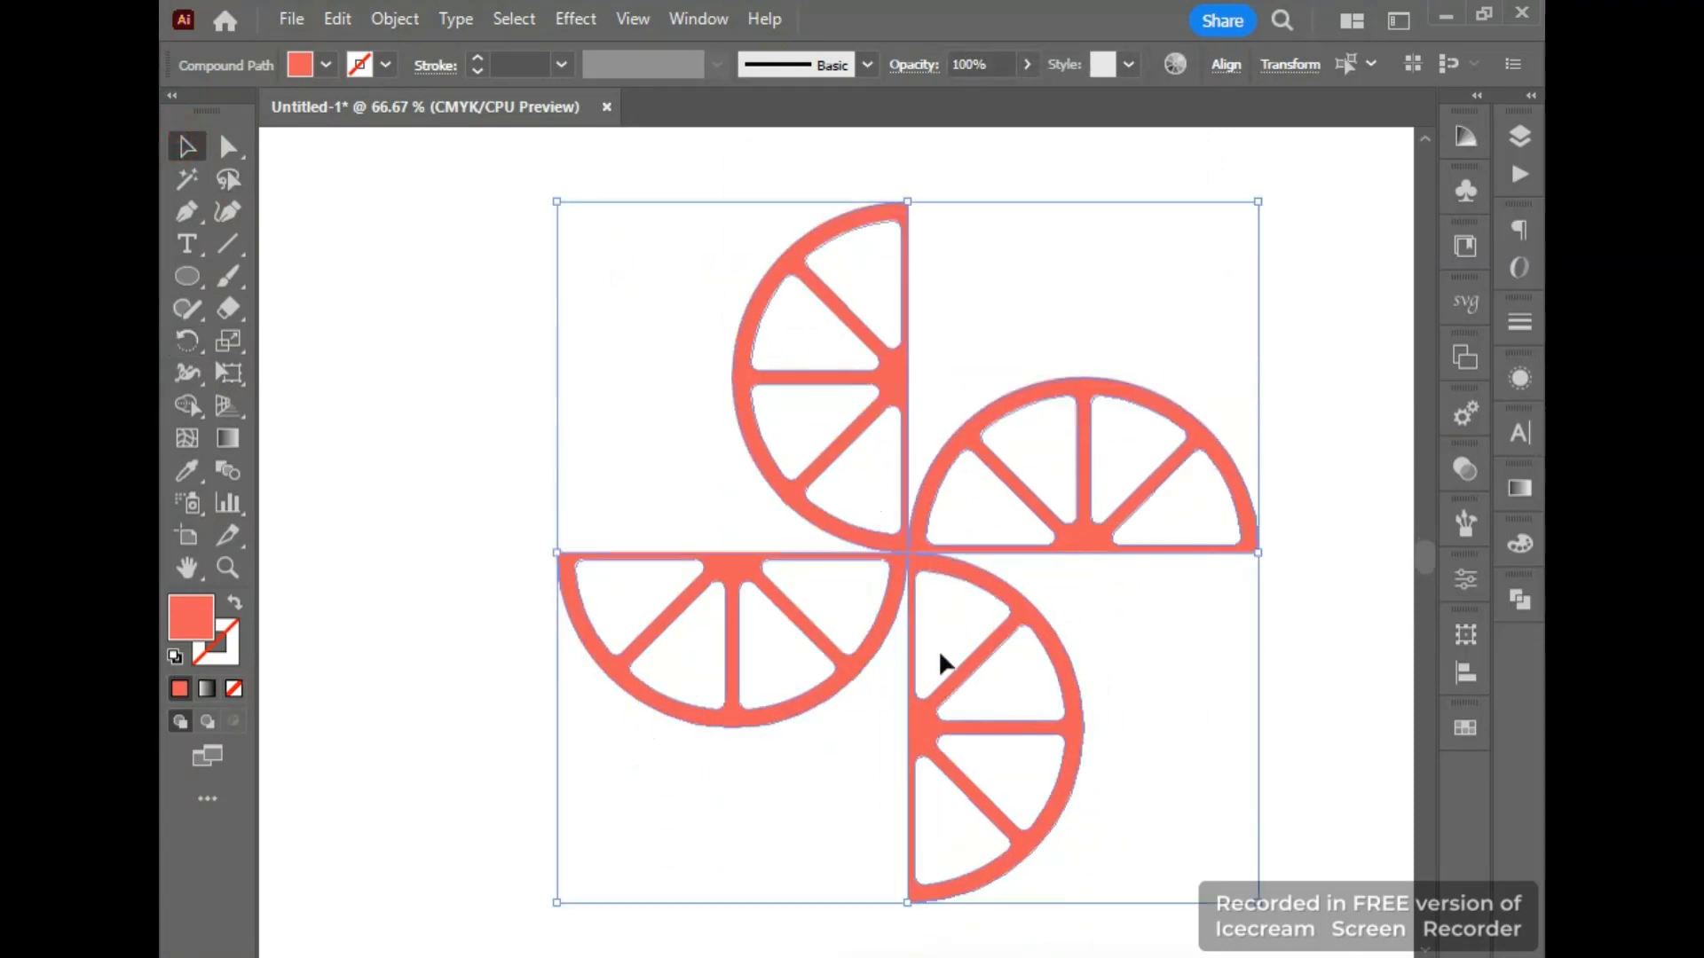
pyautogui.moveTo(865, 618); pyautogui.dragTo(870, 613)
pyautogui.moveTo(740, 427); pyautogui.dragTo(685, 293)
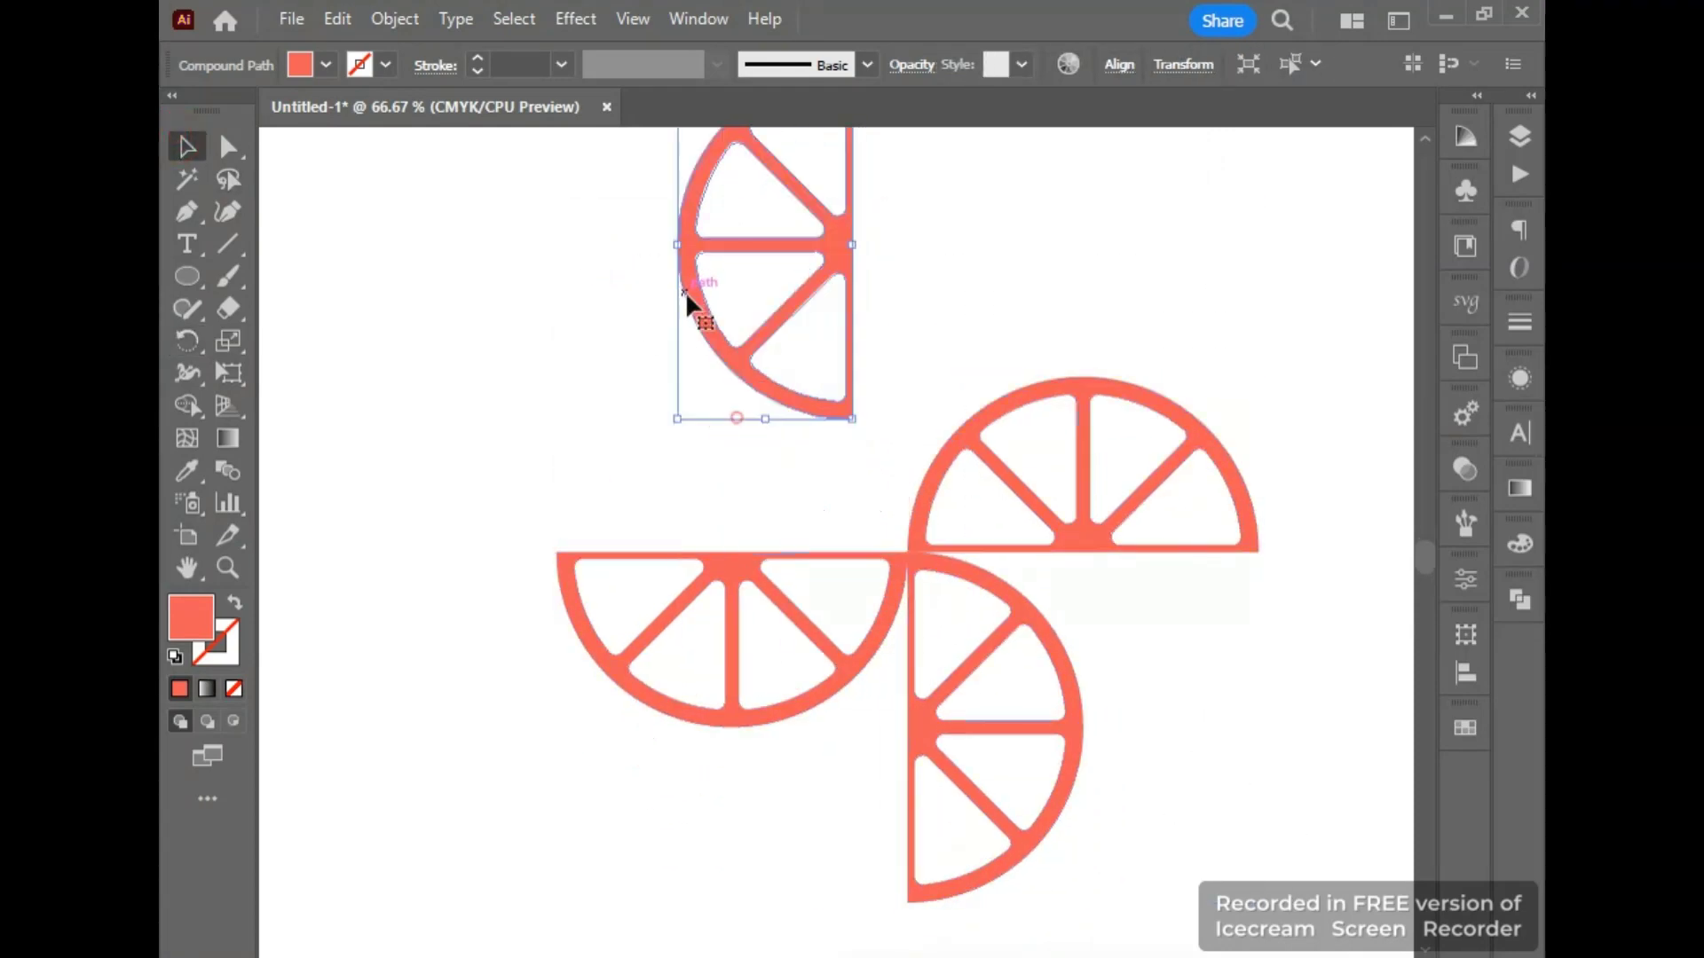
pyautogui.moveTo(710, 355); pyautogui.dragTo(765, 486)
# - Group the four half slices of the pinwheel and move the group slightly up and to the left on the artboard
pyautogui.moveTo(574, 245); pyautogui.dragTo(940, 530)
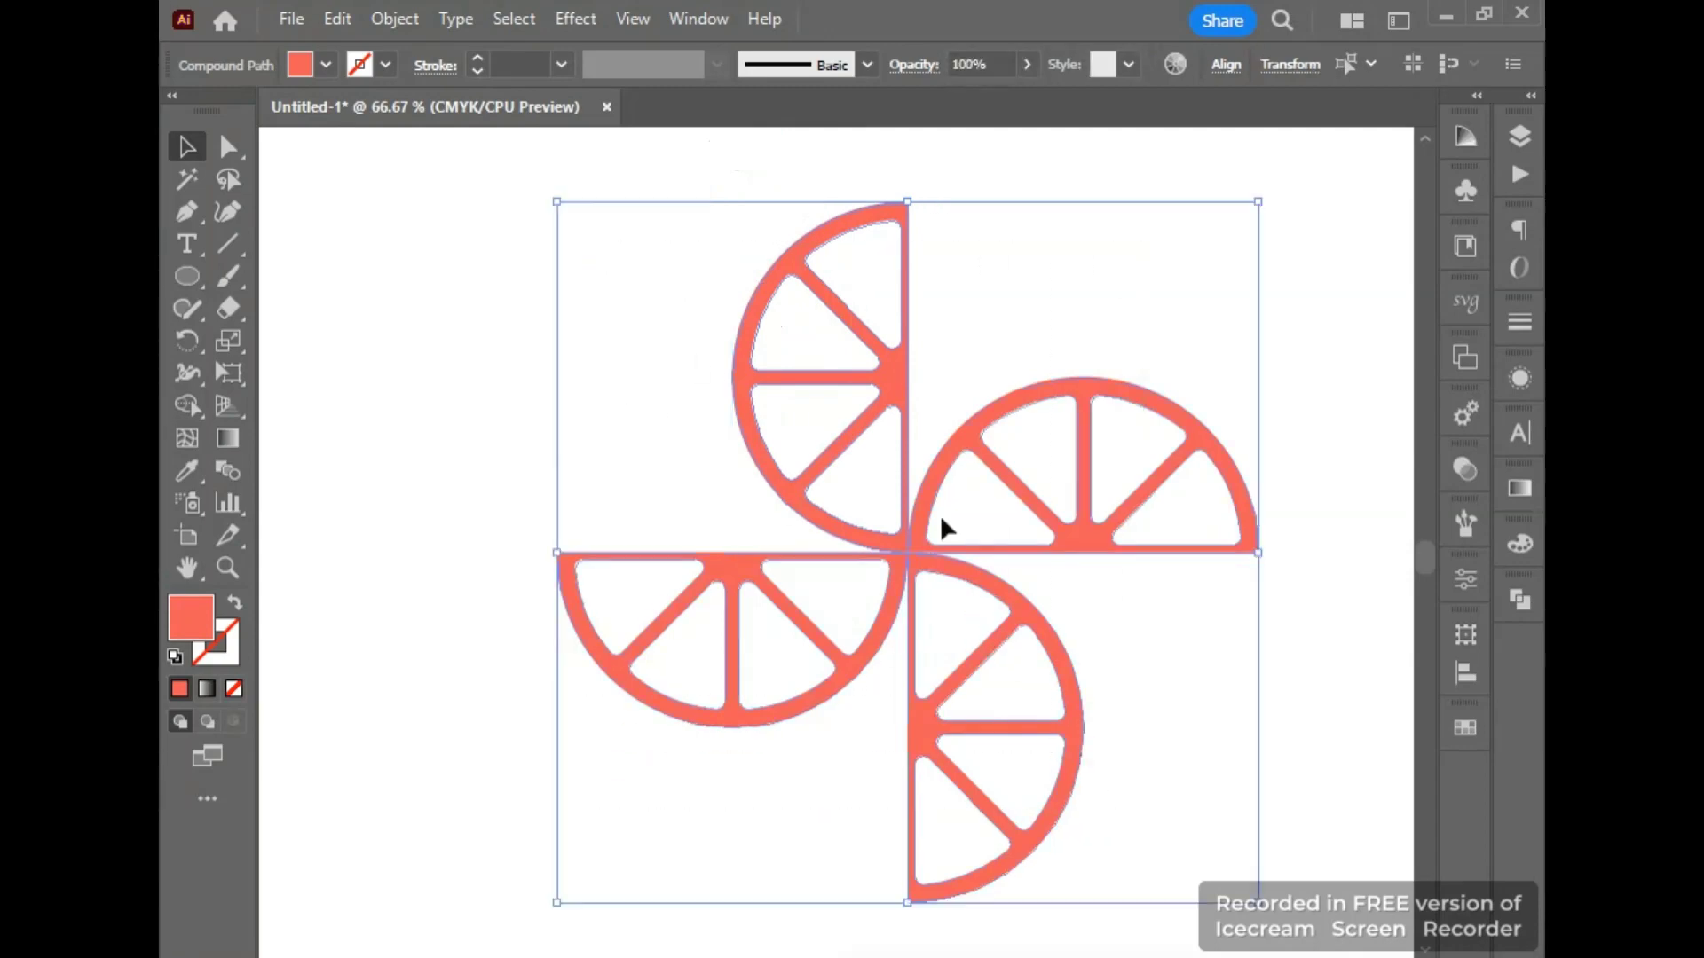
pyautogui.moveTo(833, 463); pyautogui.dragTo(835, 465)
pyautogui.moveTo(1143, 825); pyautogui.dragTo(793, 377)
pyautogui.hotkey('ctrl', 'g')
pyautogui.moveTo(981, 560); pyautogui.dragTo(871, 449)
pyautogui.click(1141, 781)
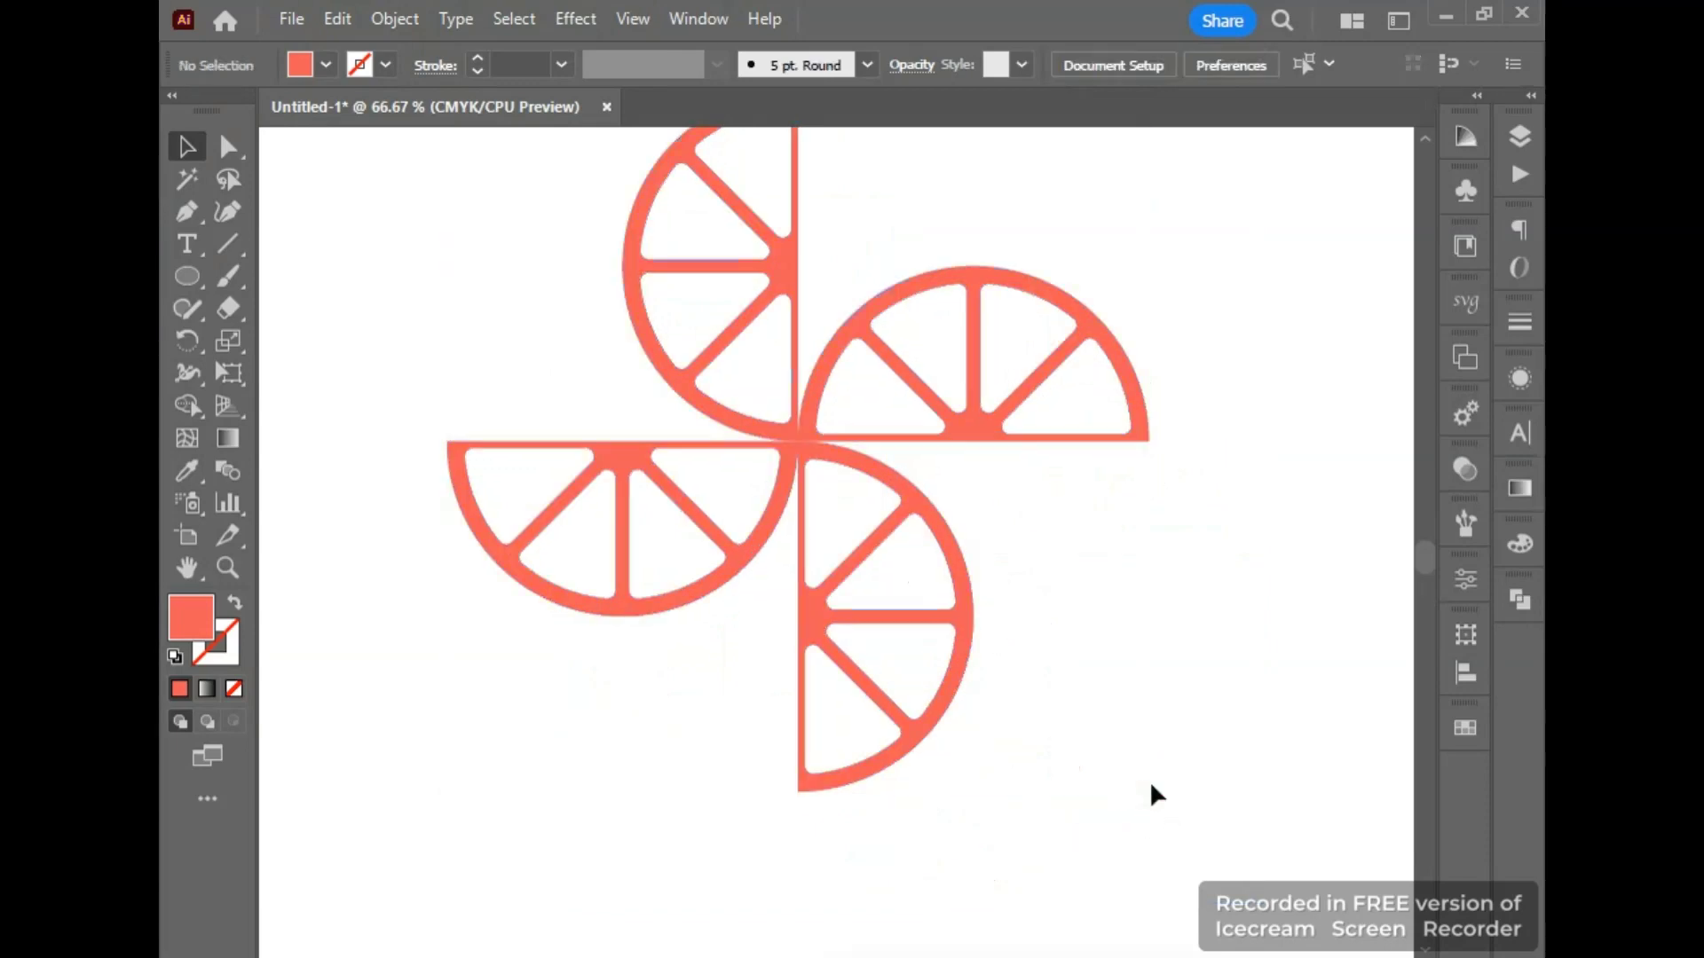
# - Scale the pinwheel group down proportionally from its centre to about half its size
pyautogui.moveTo(1142, 806); pyautogui.dragTo(709, 402)
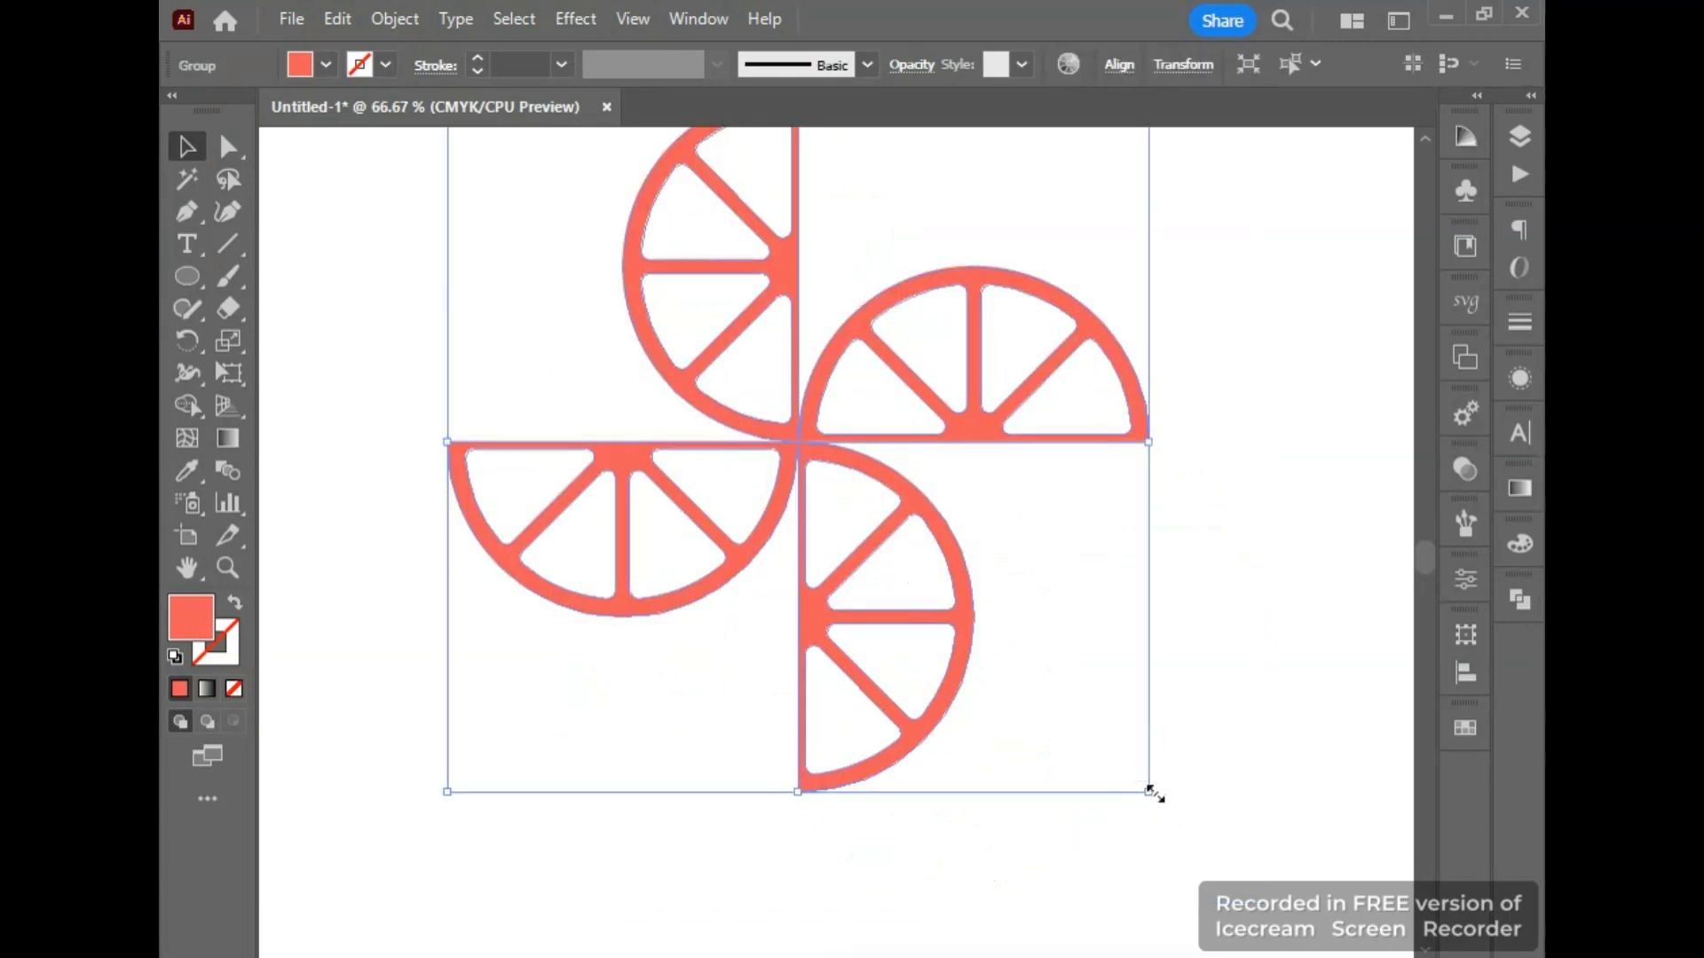
pyautogui.moveTo(1152, 793); pyautogui.dragTo(968, 626)
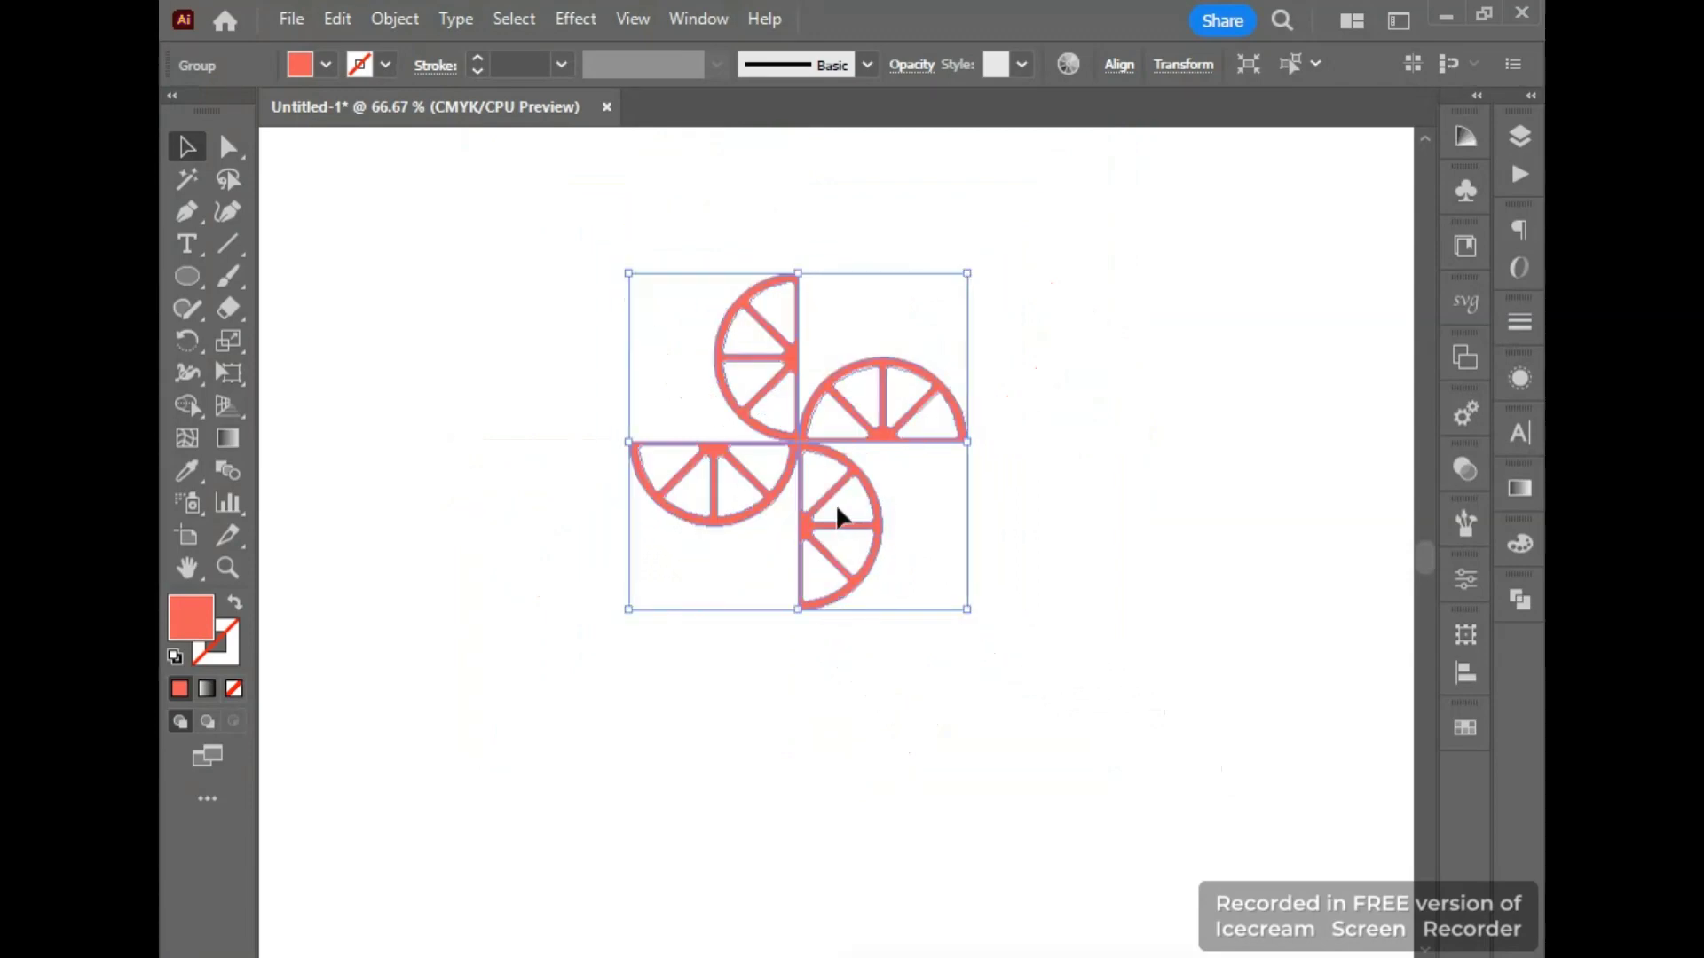
pyautogui.click(569, 750)
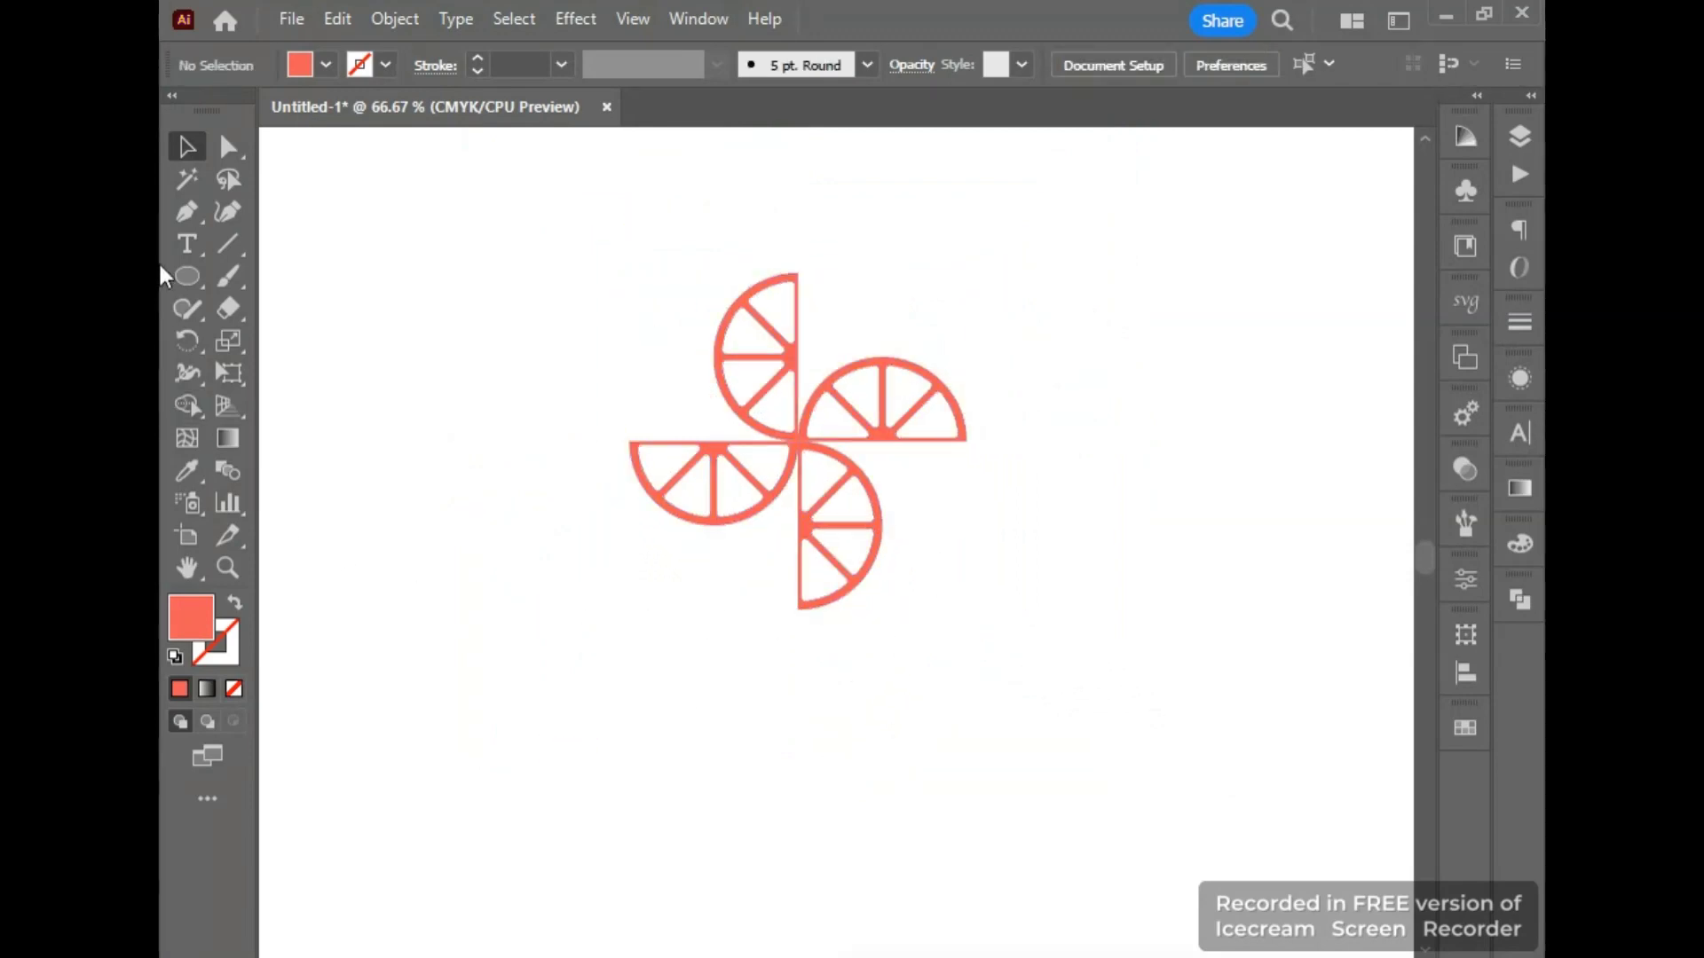
# - Add the text "Gogle Photo" below the pinwheel and enlarge it proportionally until it is somewhat wider than the pinwheel
pyautogui.click(189, 244)
pyautogui.click(753, 674)
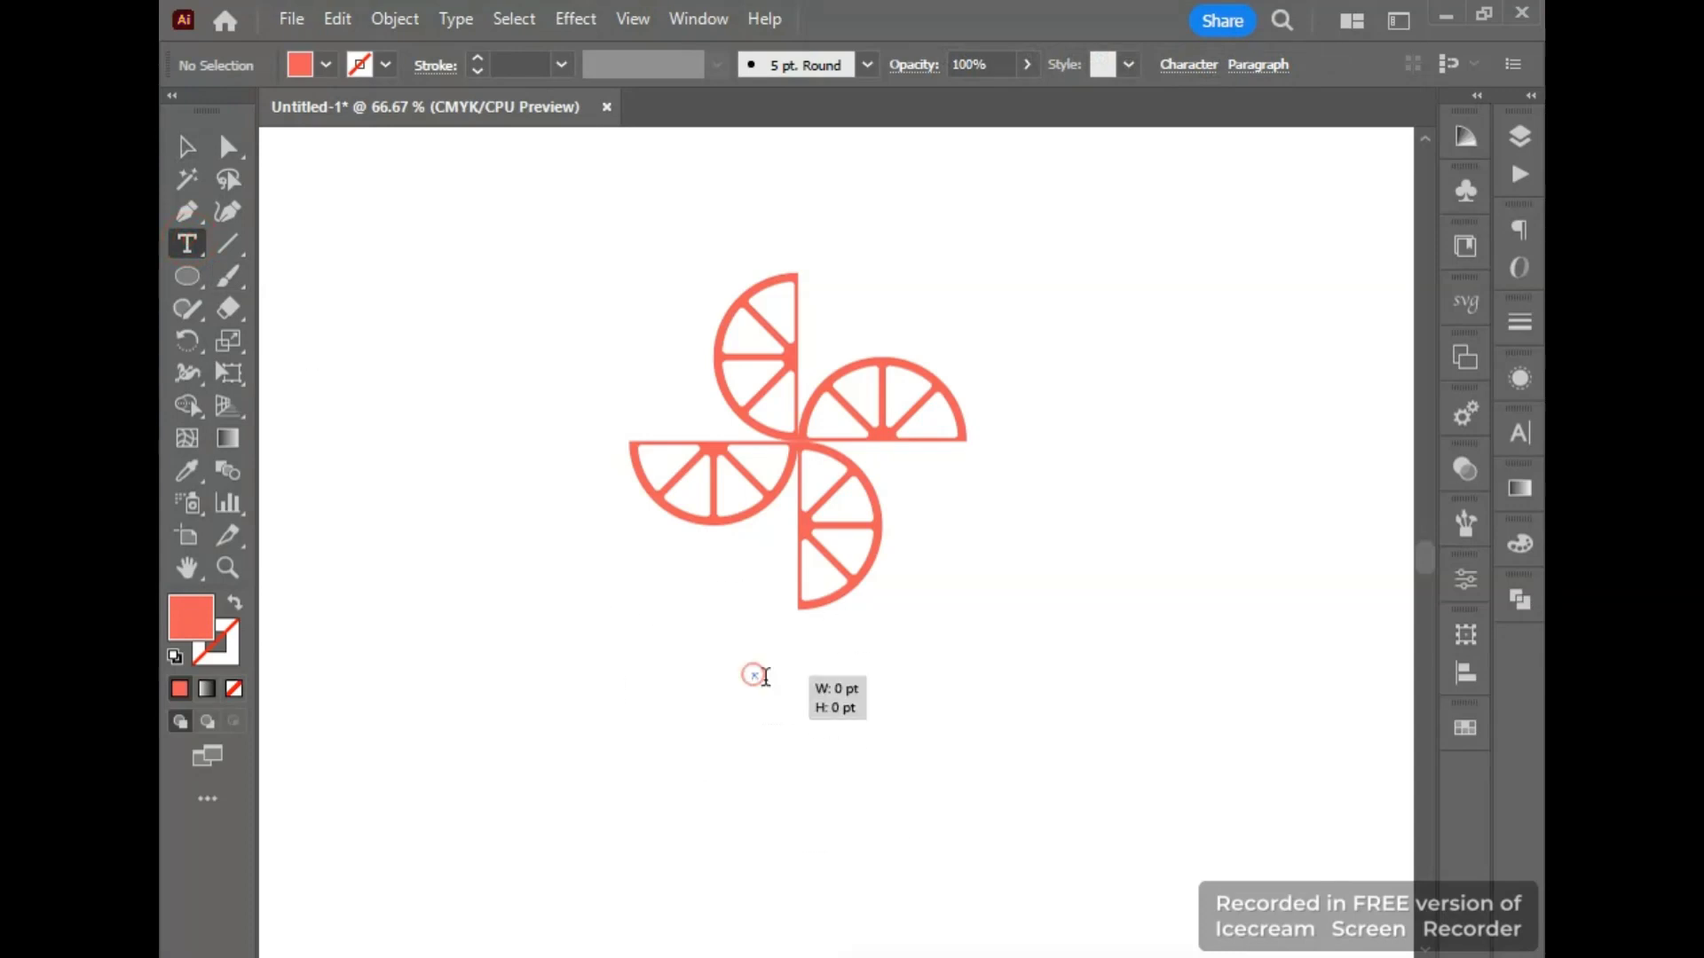
pyautogui.write('e')
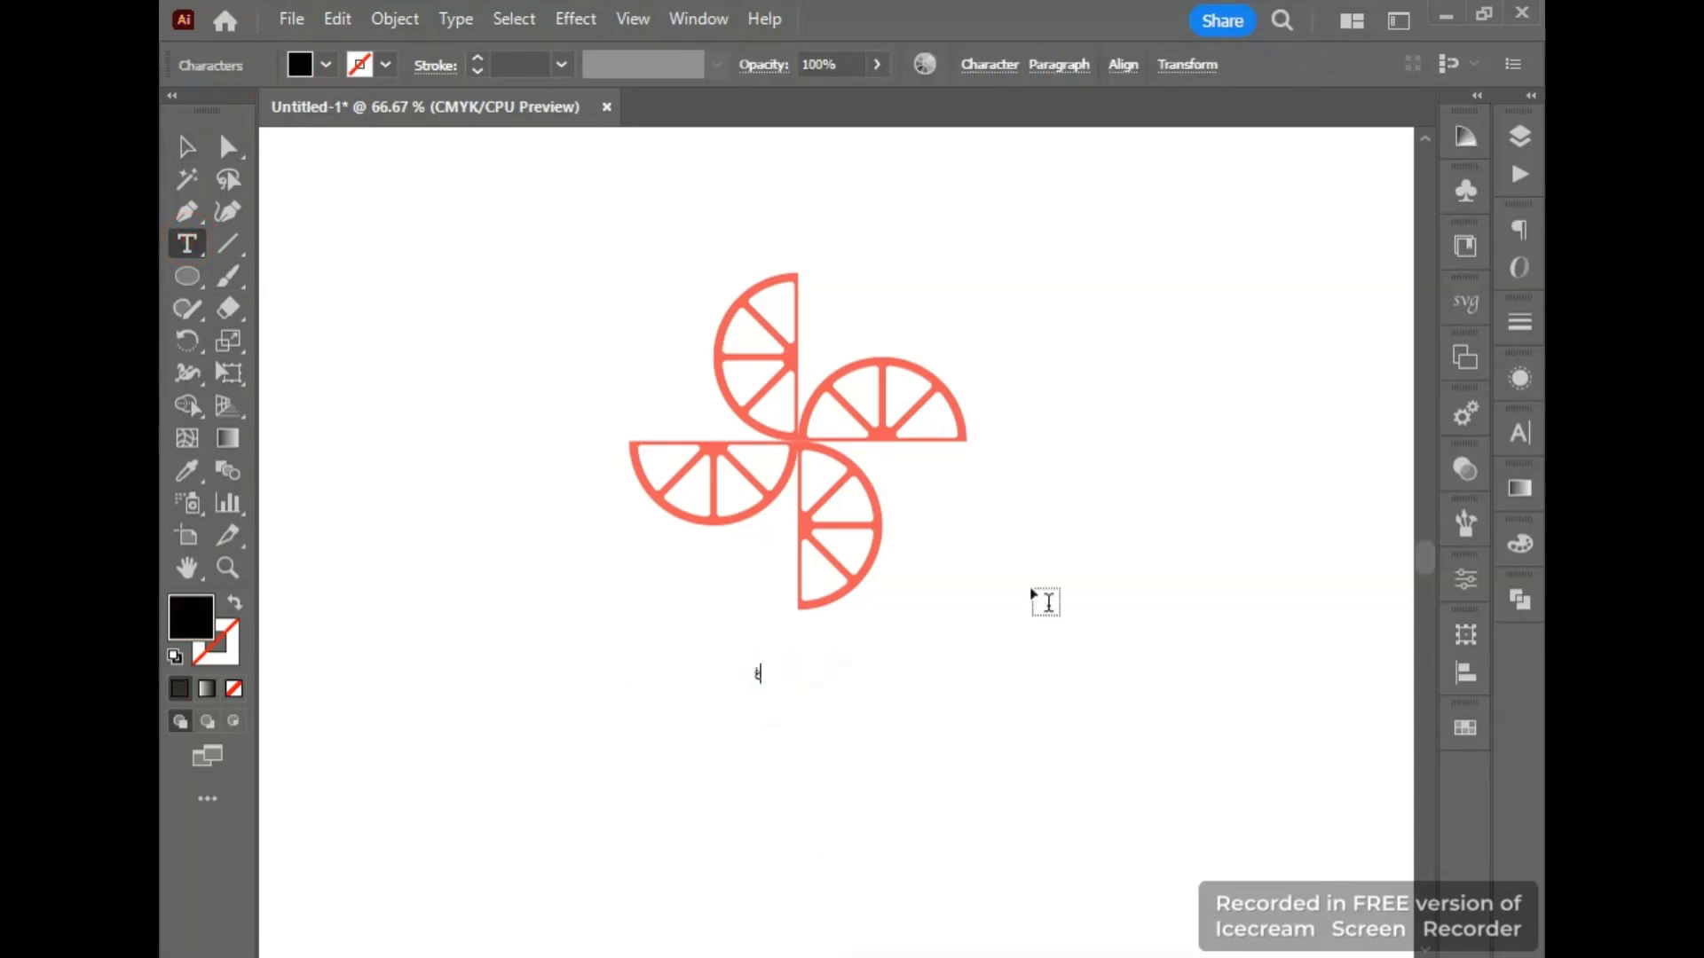
pyautogui.press('BackSpace')
pyautogui.click(187, 178)
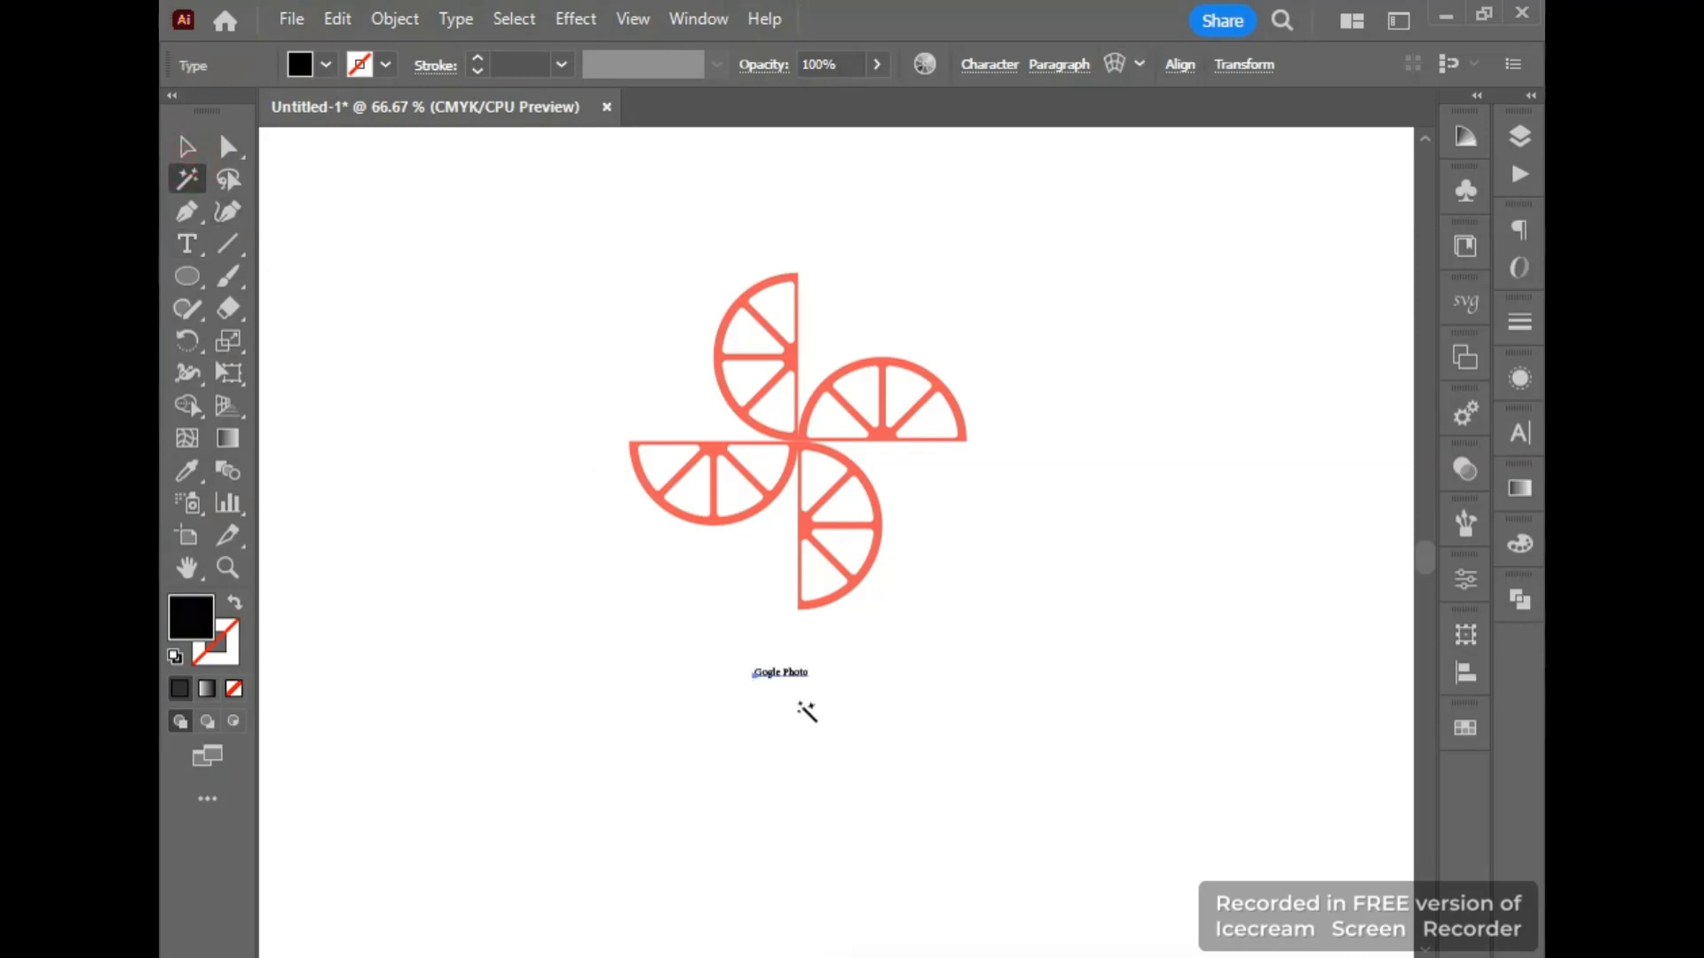
pyautogui.click(185, 147)
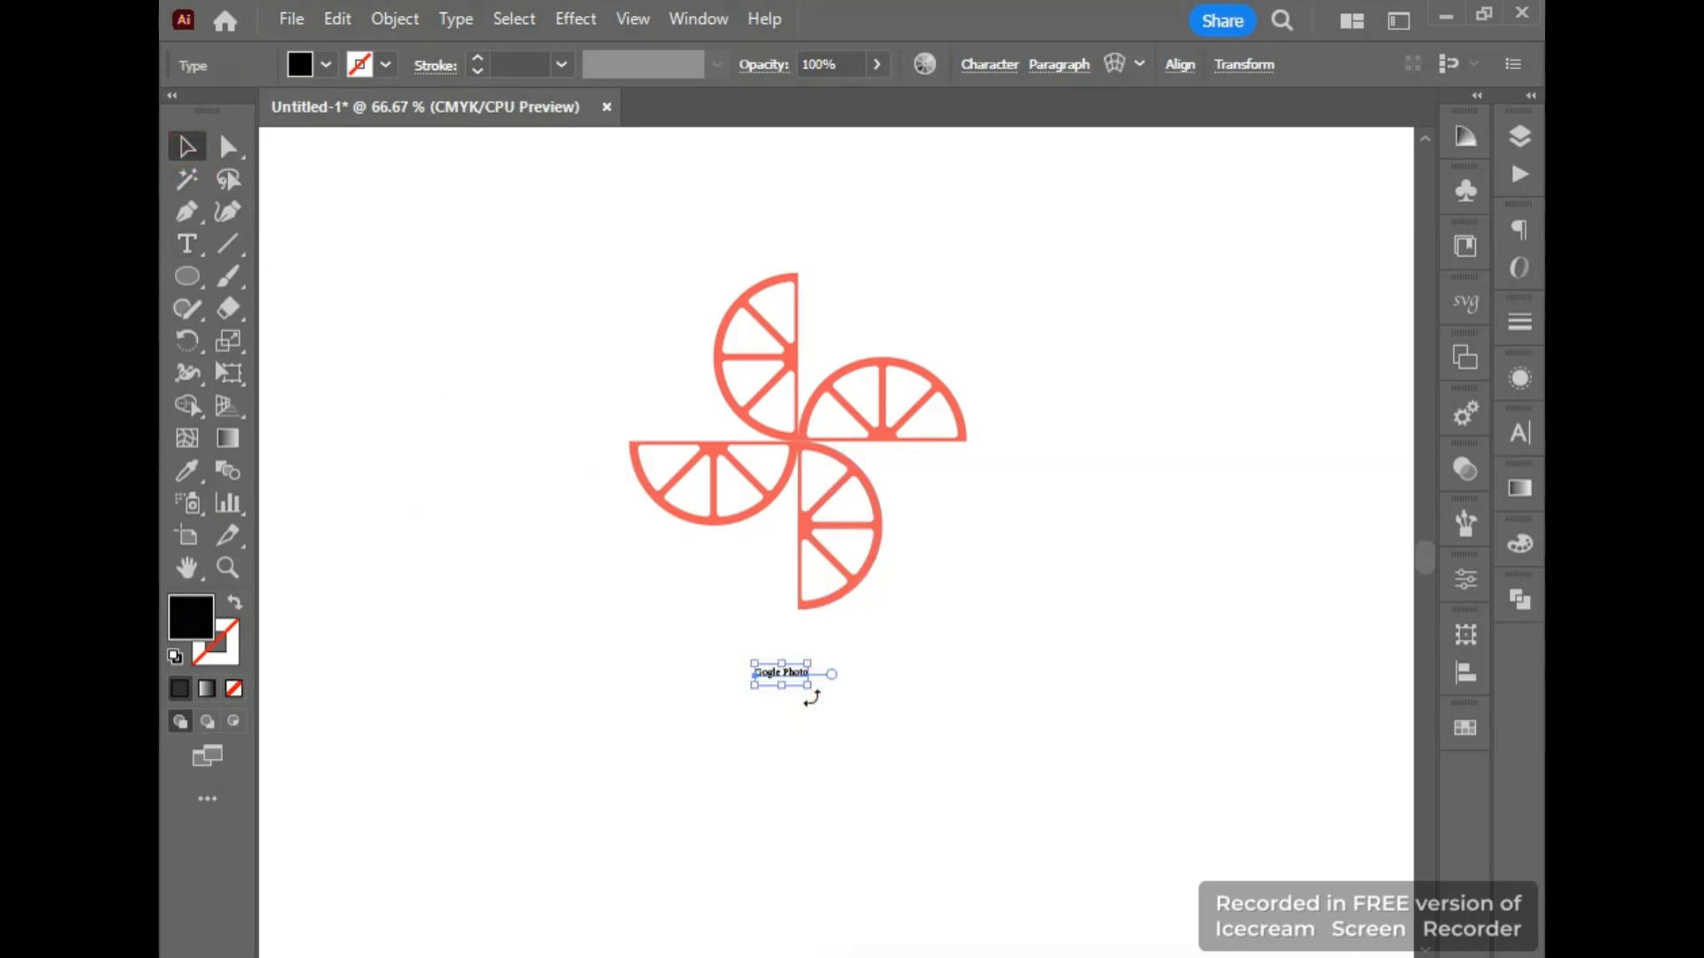
pyautogui.moveTo(809, 685); pyautogui.dragTo(852, 664)
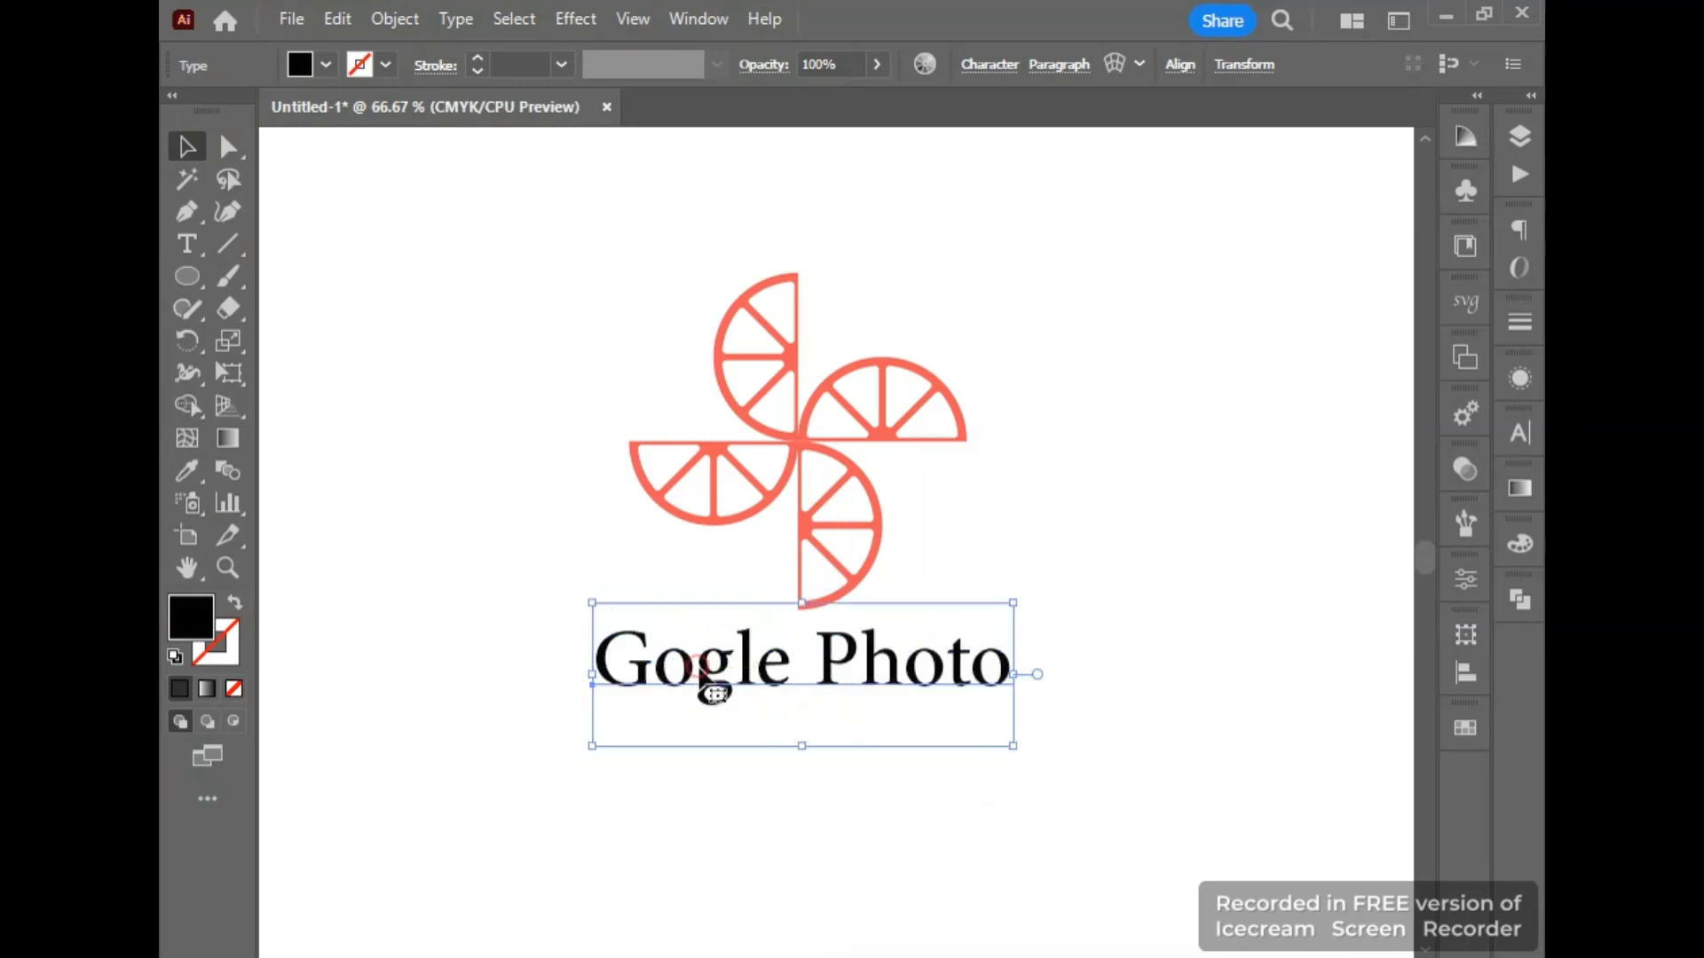
# - Correct the wording below the pinwheel to "Google Photo" and move the text slightly to the left
pyautogui.doubleClick(705, 660)
pyautogui.write('o')
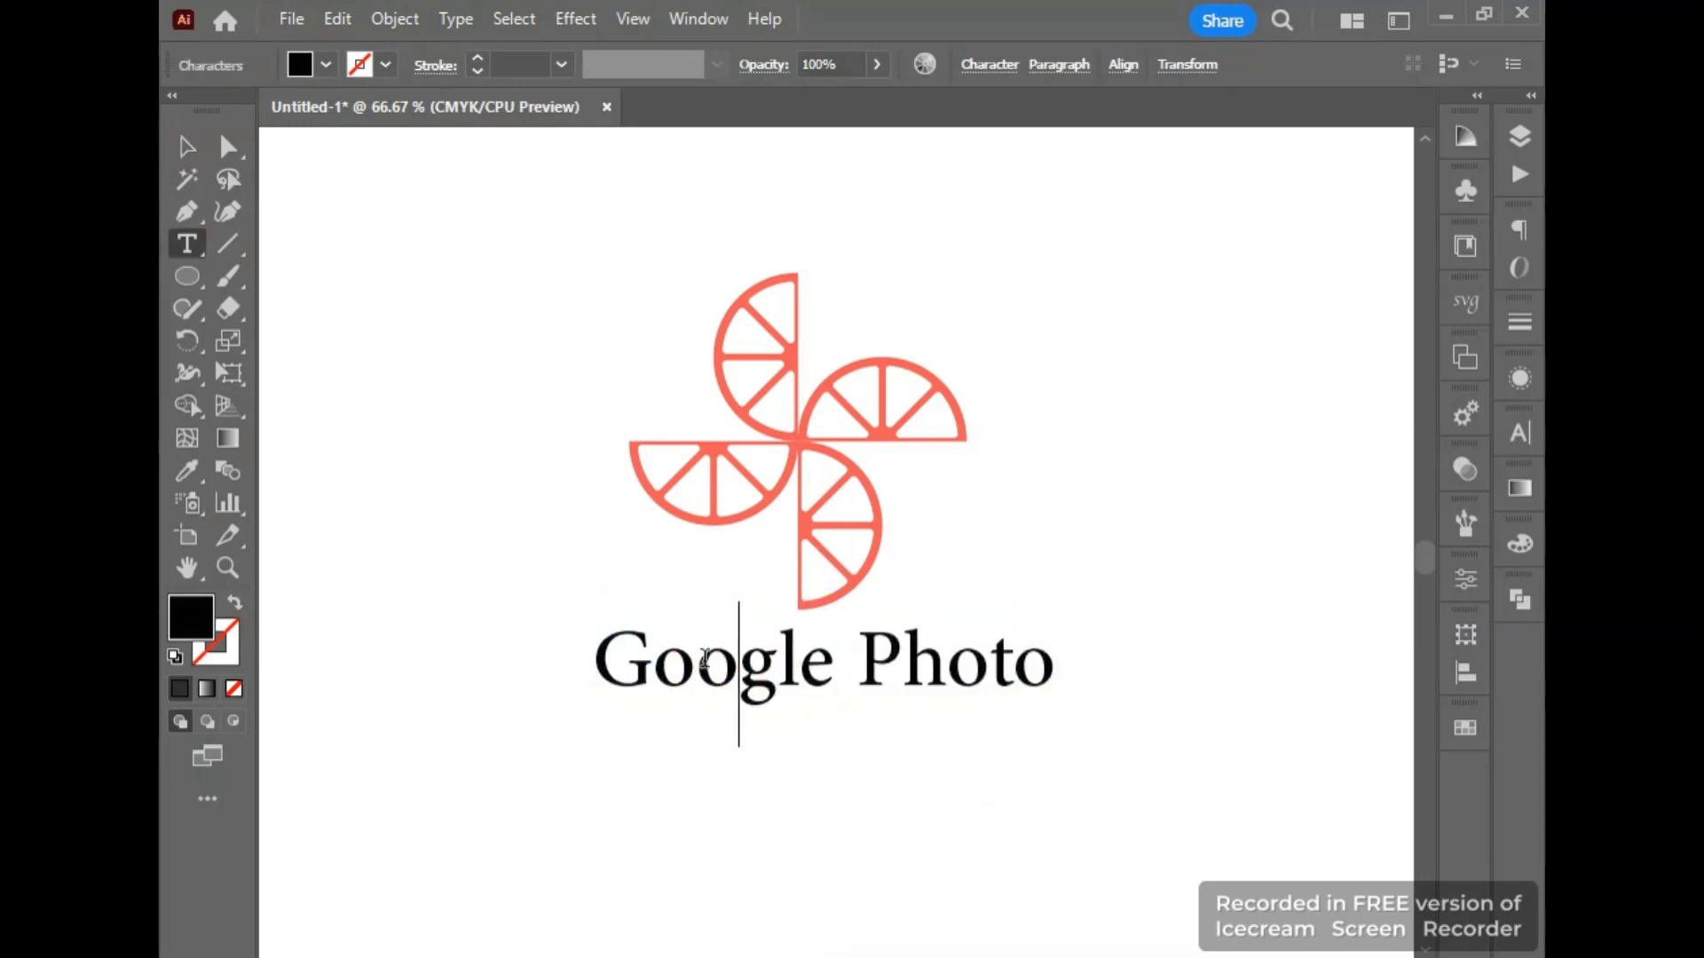
pyautogui.click(186, 147)
pyautogui.moveTo(898, 665); pyautogui.dragTo(890, 666)
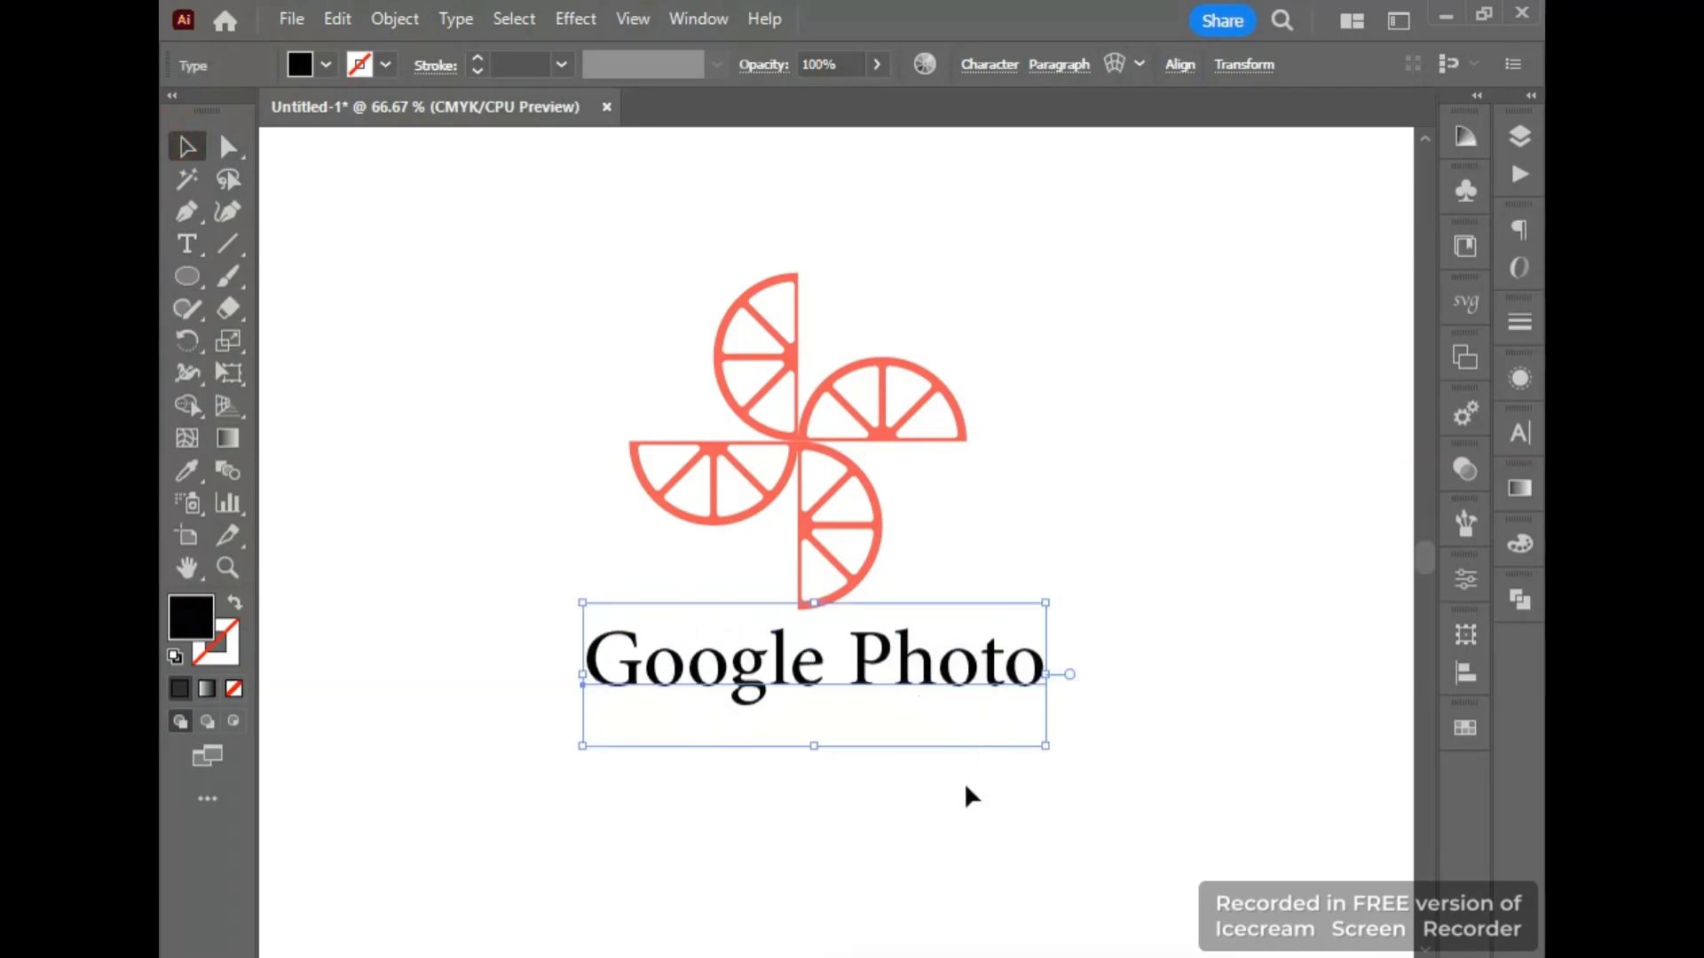
# - Apply the pinwheel's coral red fill to the "Google Photo" text with the Eyedropper tool
pyautogui.click(186, 471)
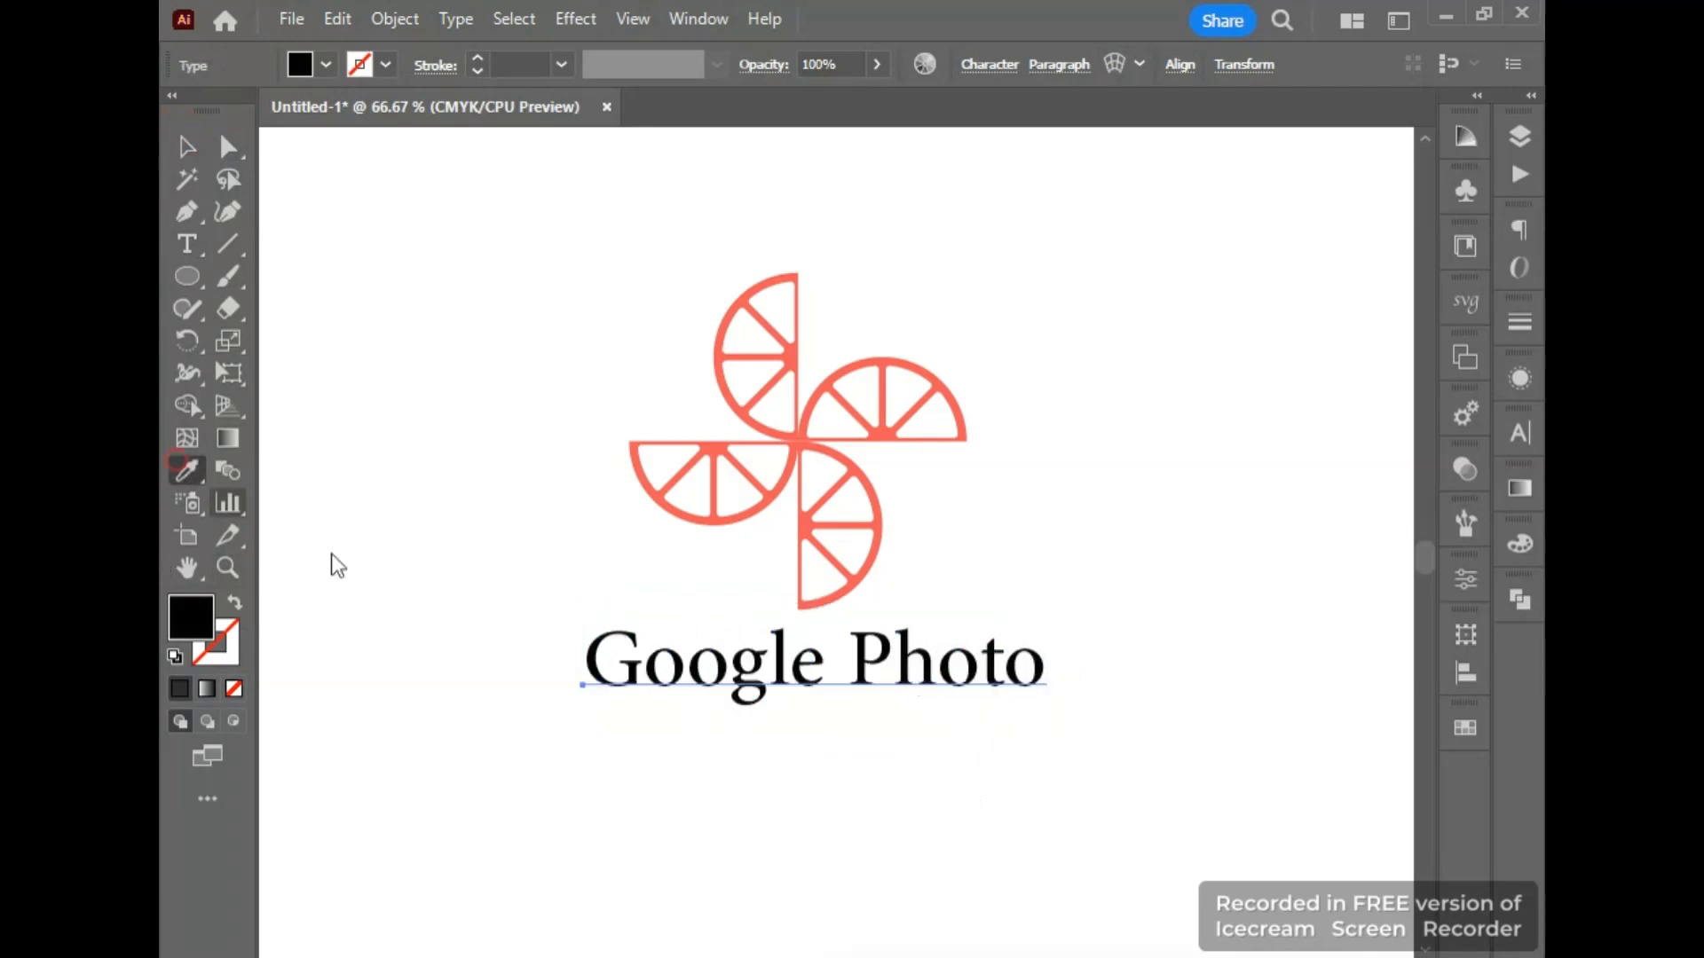
pyautogui.click(804, 552)
pyautogui.click(178, 148)
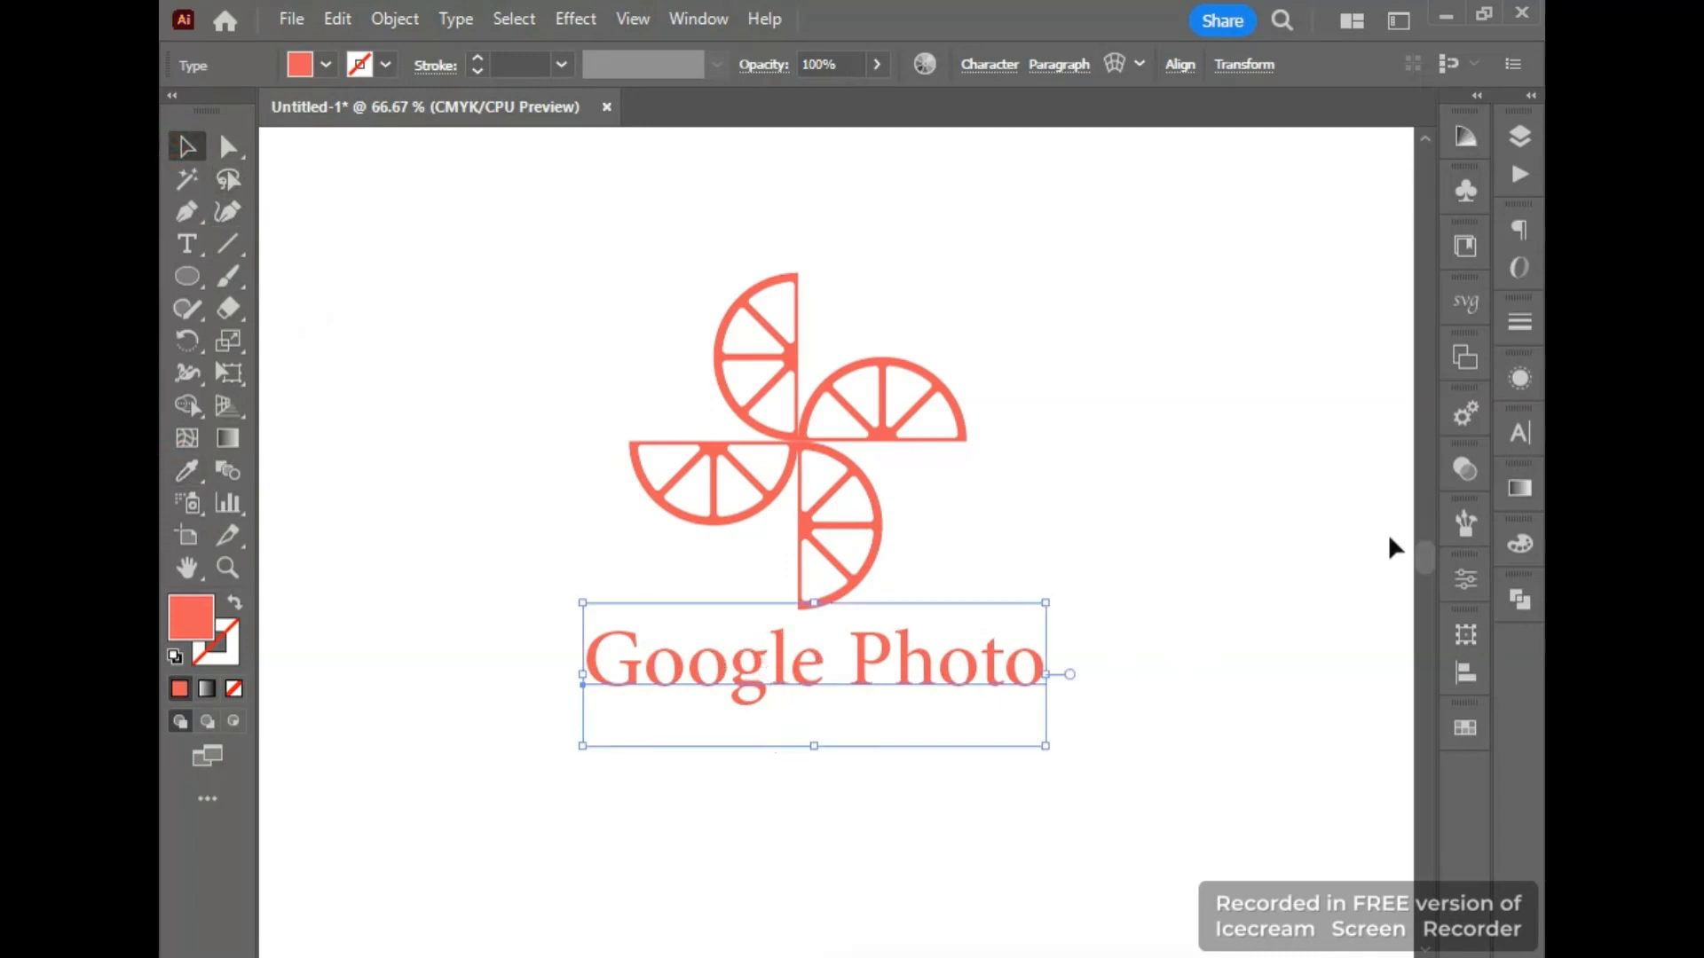
# - Centre the pinwheel and the "Google Photo" text horizontally on each other with Horizontal Distribute Center
pyautogui.moveTo(1083, 816); pyautogui.dragTo(685, 284)
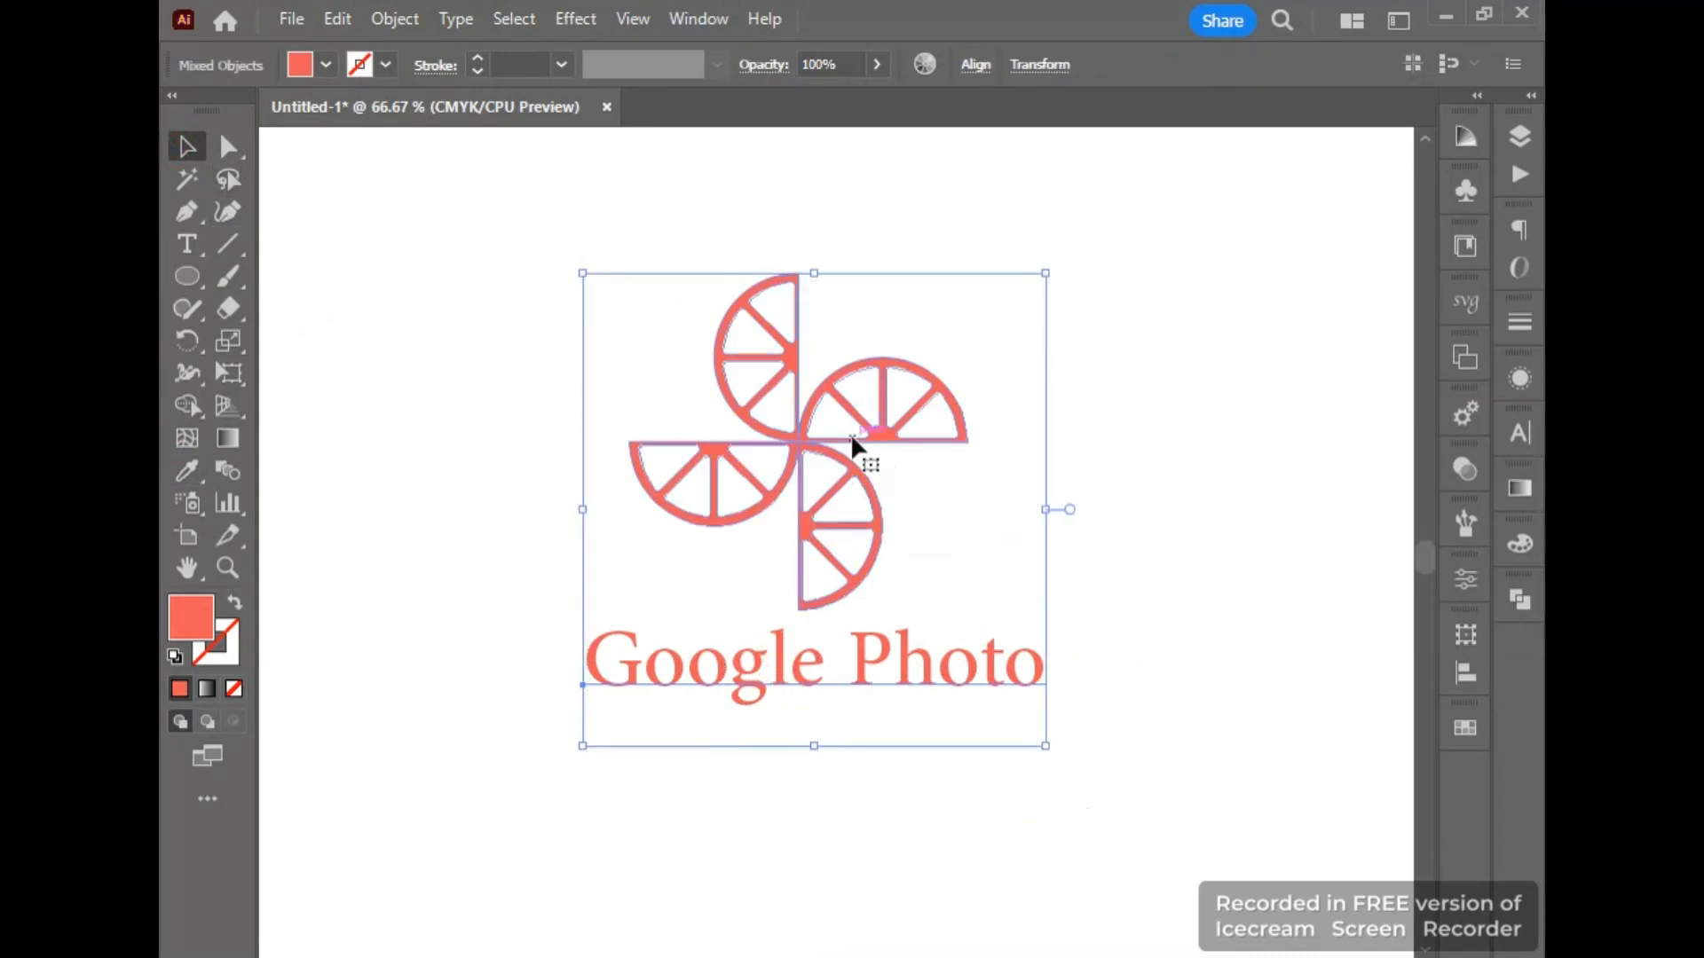
pyautogui.click(974, 65)
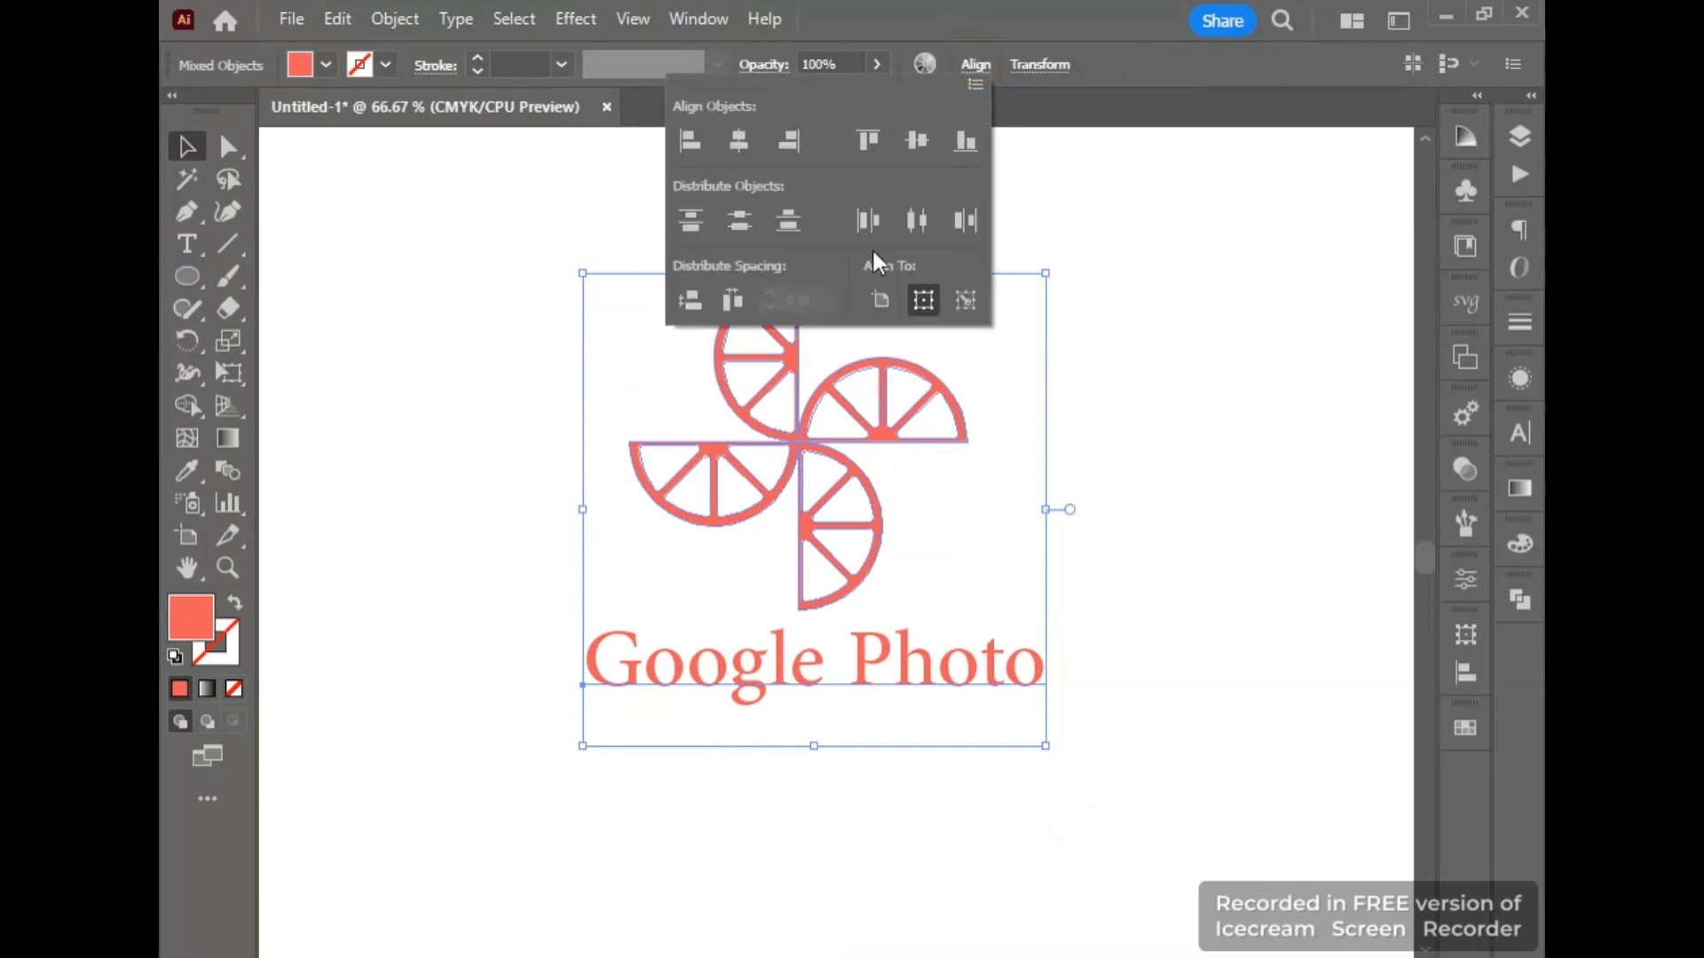
pyautogui.click(914, 228)
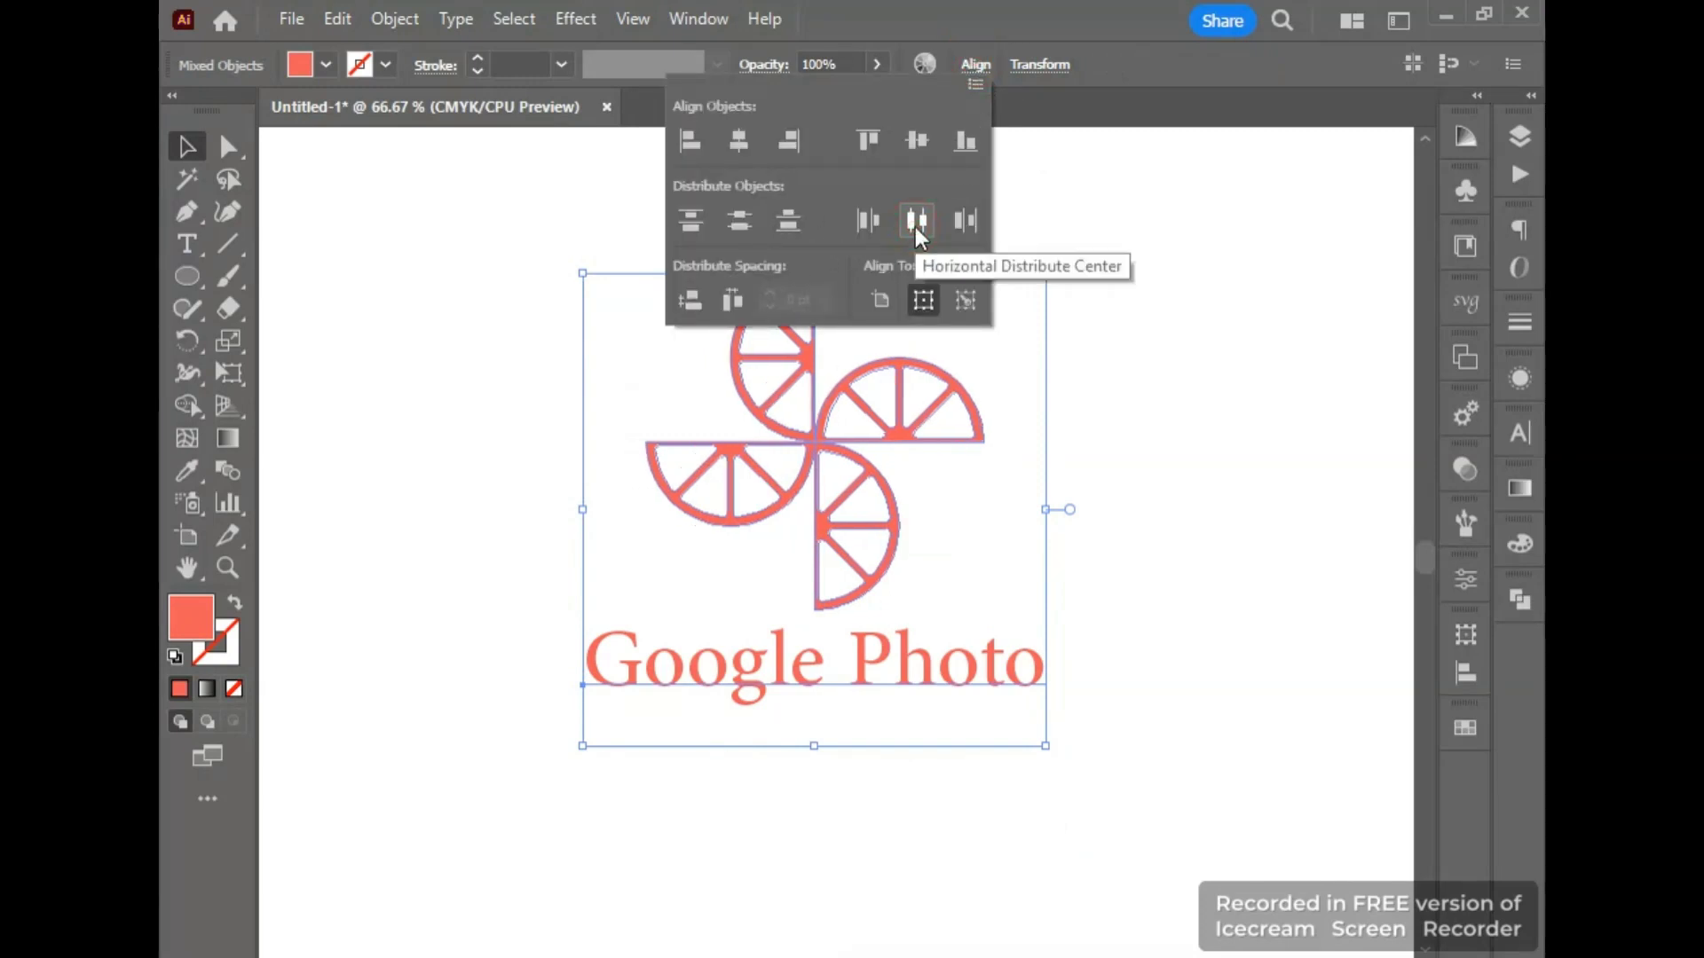
pyautogui.click(1143, 644)
pyautogui.moveTo(1056, 768); pyautogui.dragTo(730, 459)
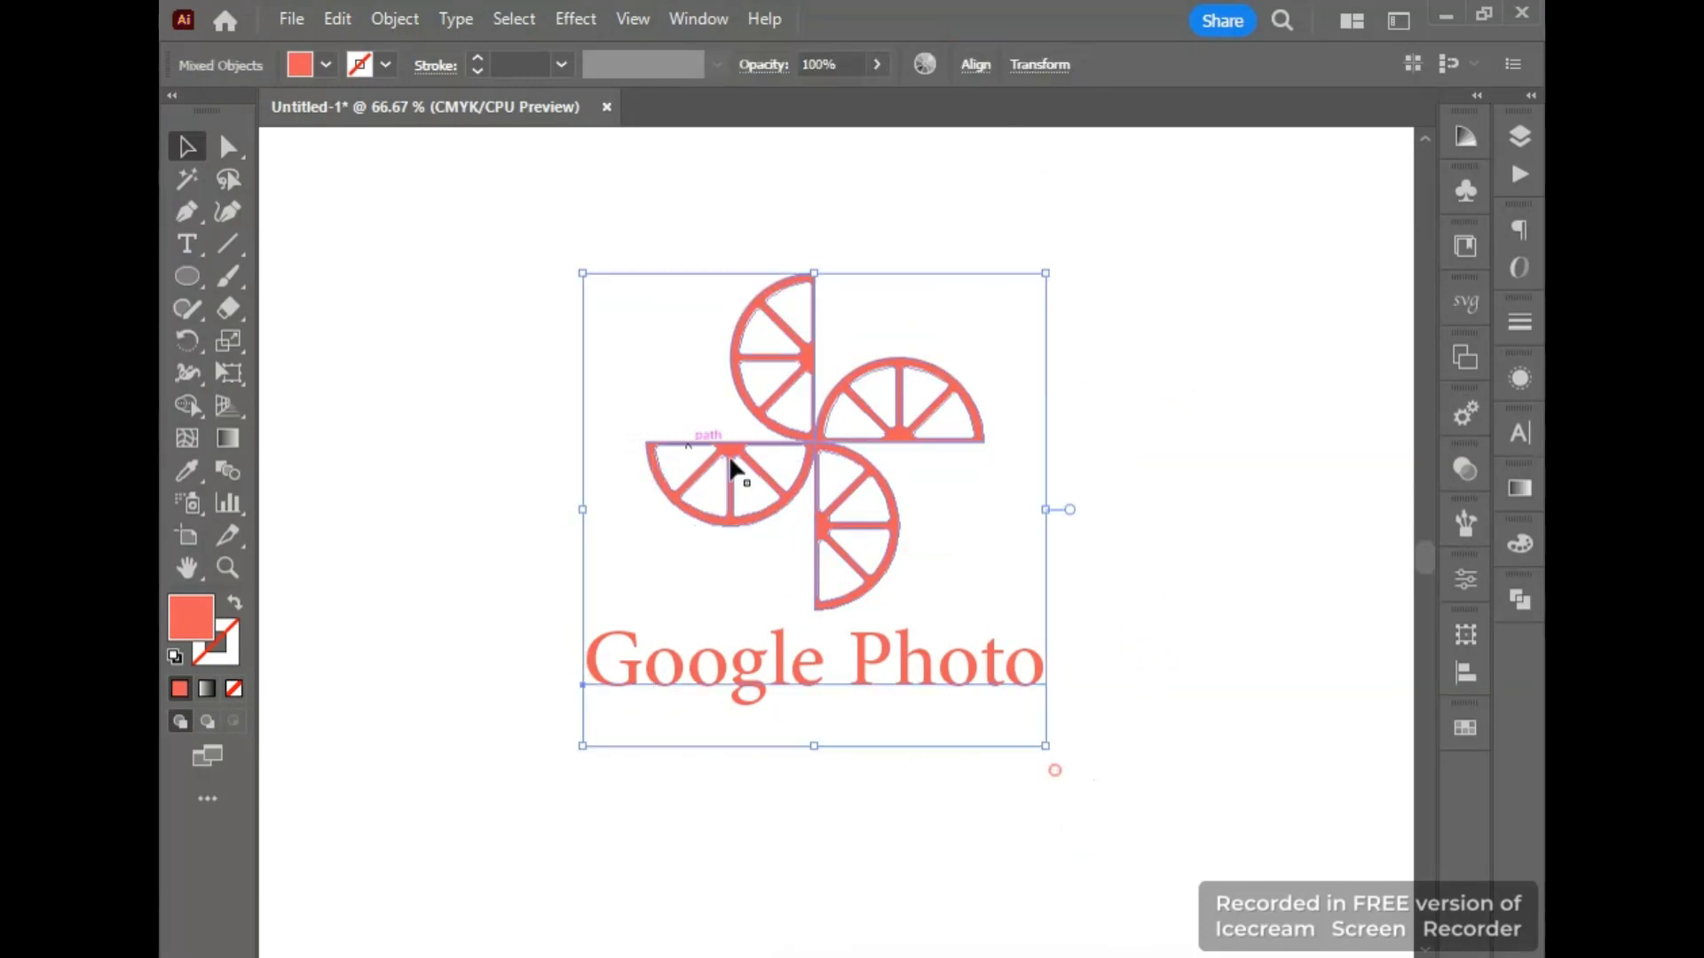
pyautogui.click(860, 528)
pyautogui.moveTo(989, 743); pyautogui.dragTo(658, 367)
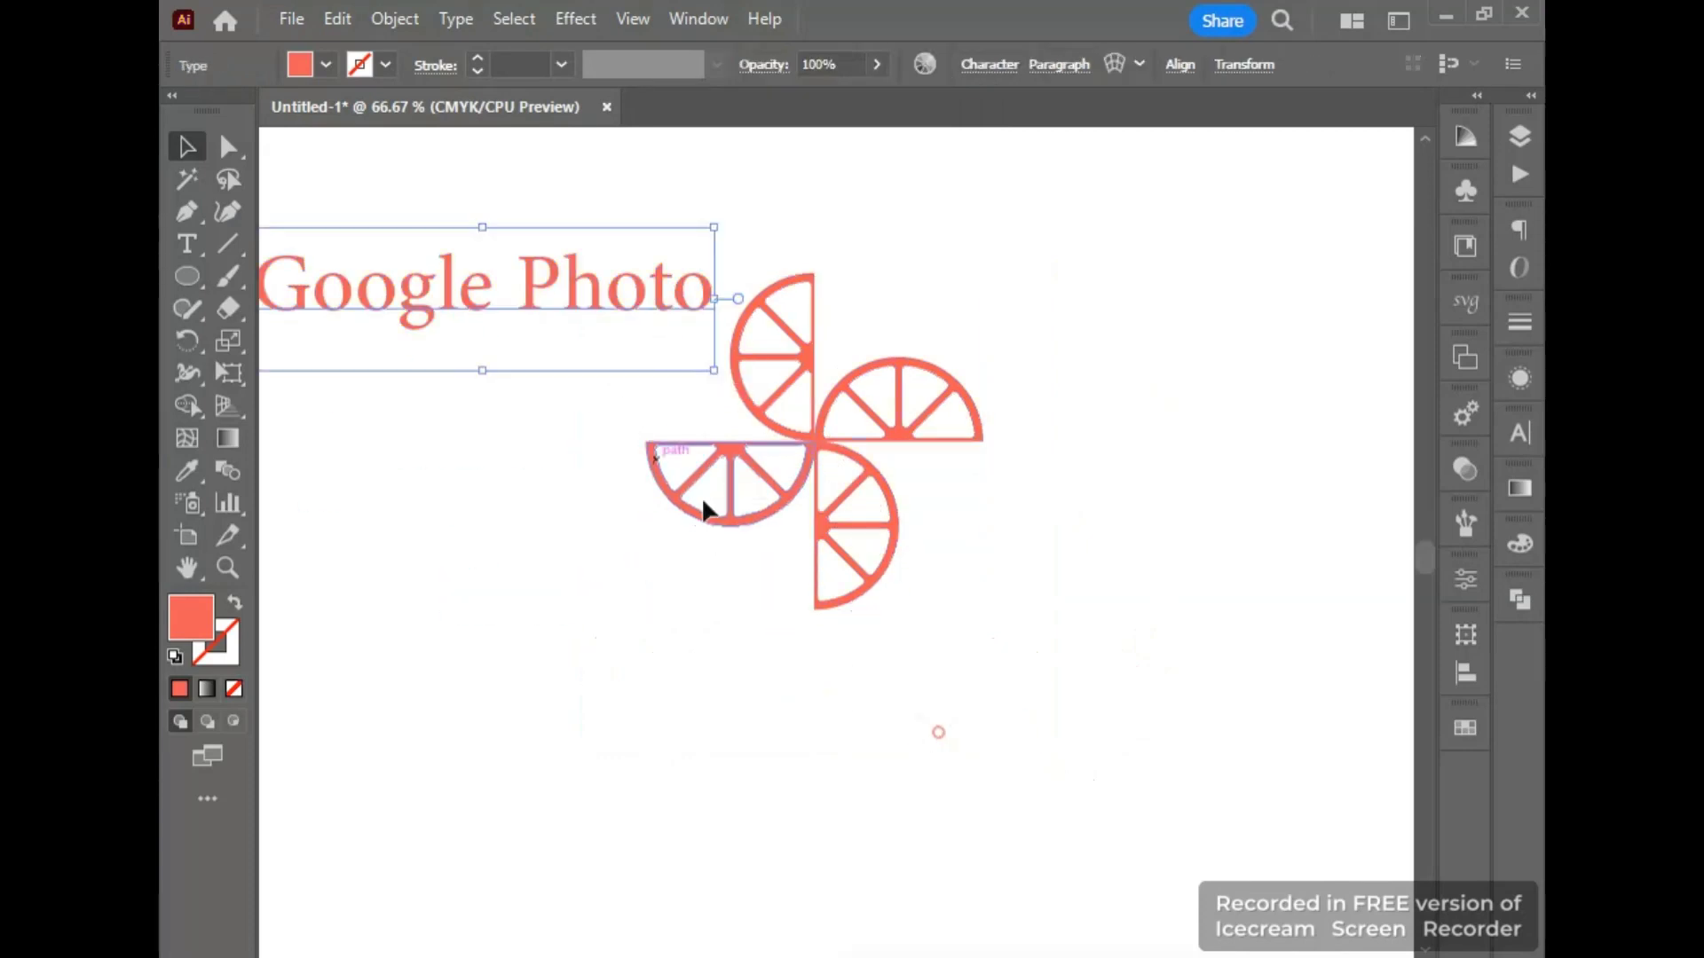
pyautogui.hotkey('ctrl', 'z')
pyautogui.click(1000, 783)
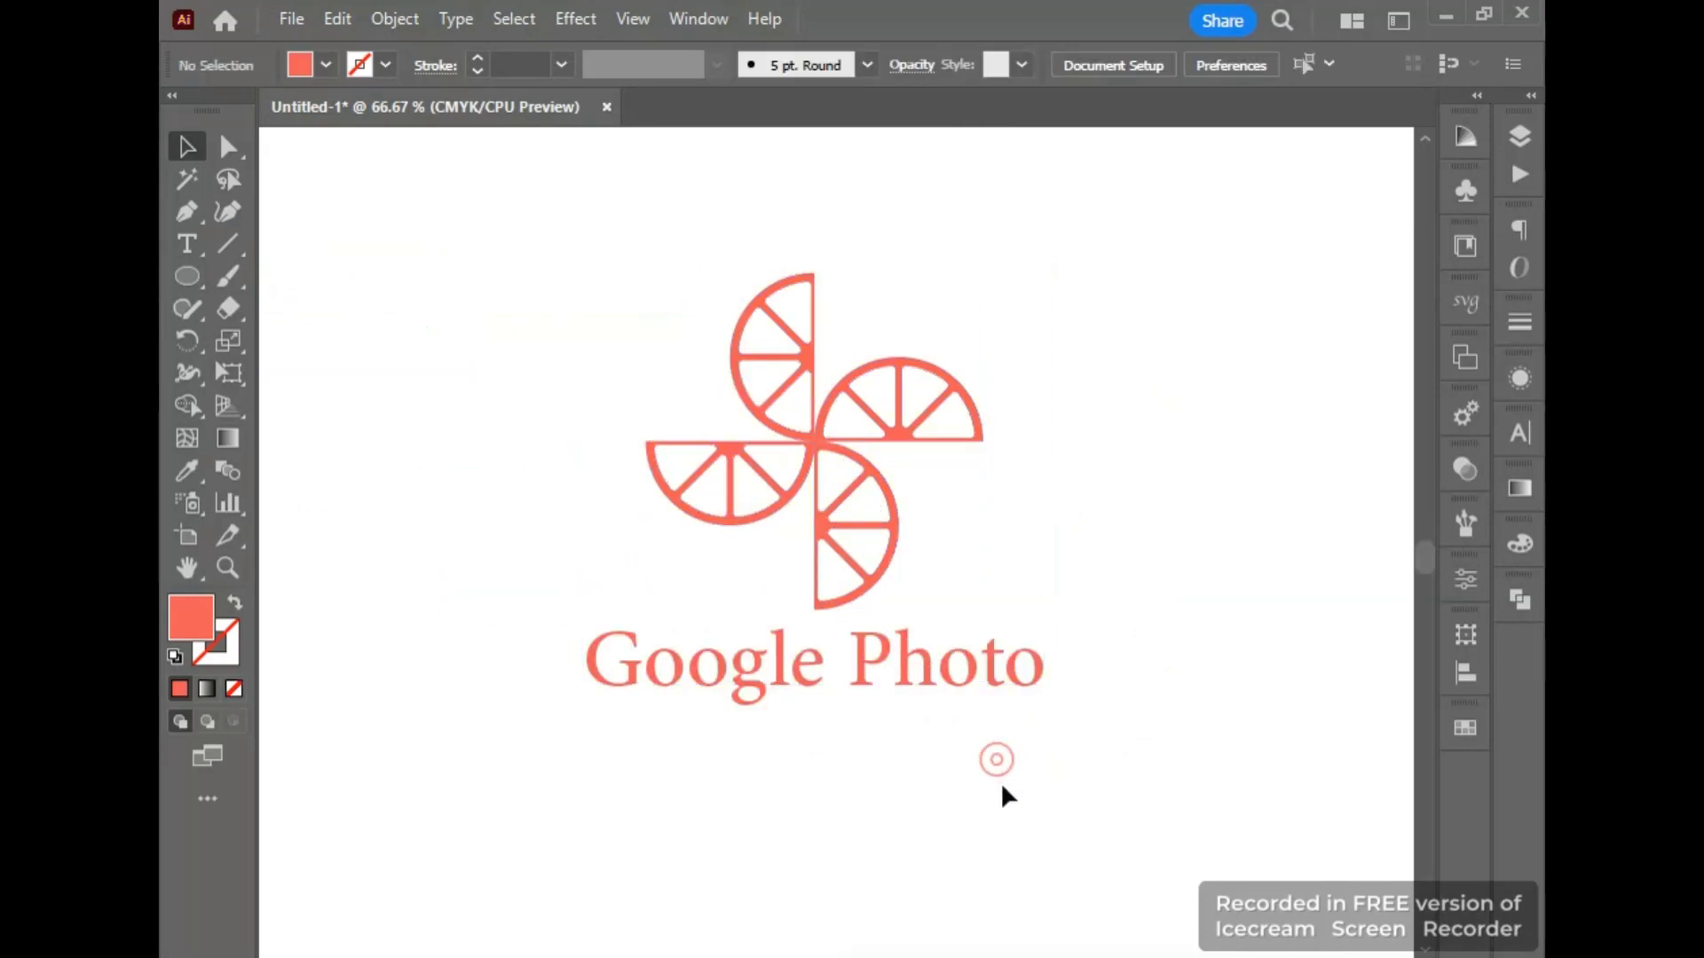
# - Scale the pinwheel and text together down to about two thirds, enlarge them again proportionally, and reposition them on the artboard
pyautogui.moveTo(1000, 785); pyautogui.dragTo(713, 314)
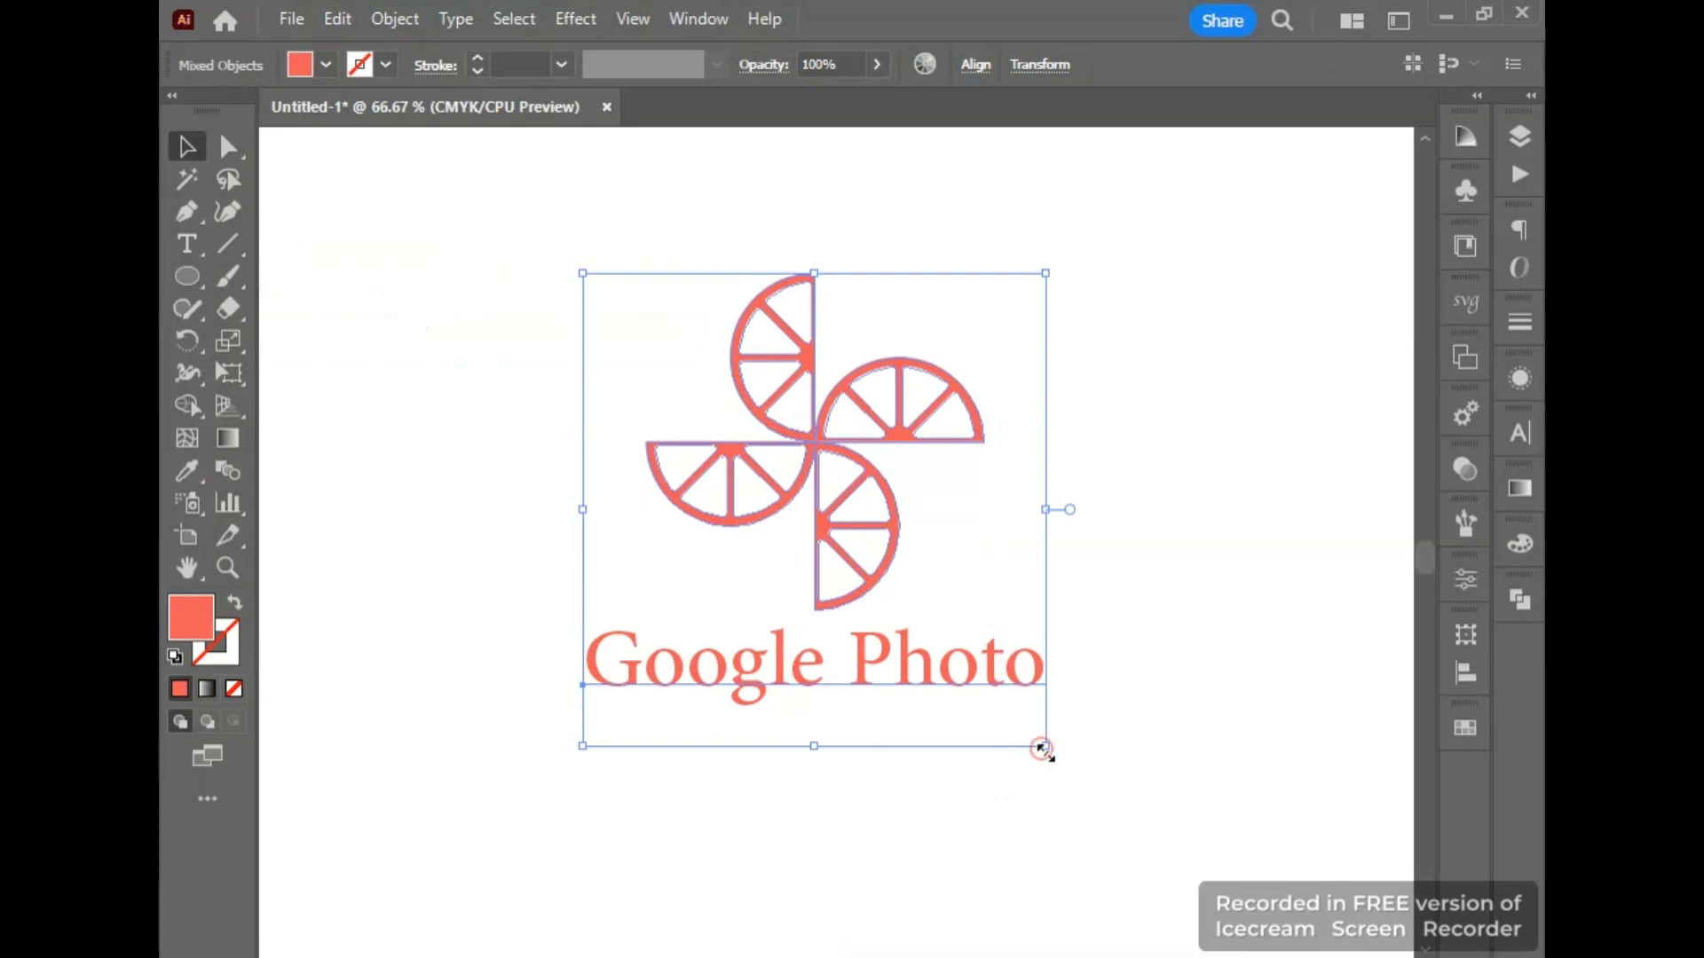
pyautogui.moveTo(1043, 750); pyautogui.dragTo(973, 670)
pyautogui.moveTo(826, 488); pyautogui.dragTo(810, 433)
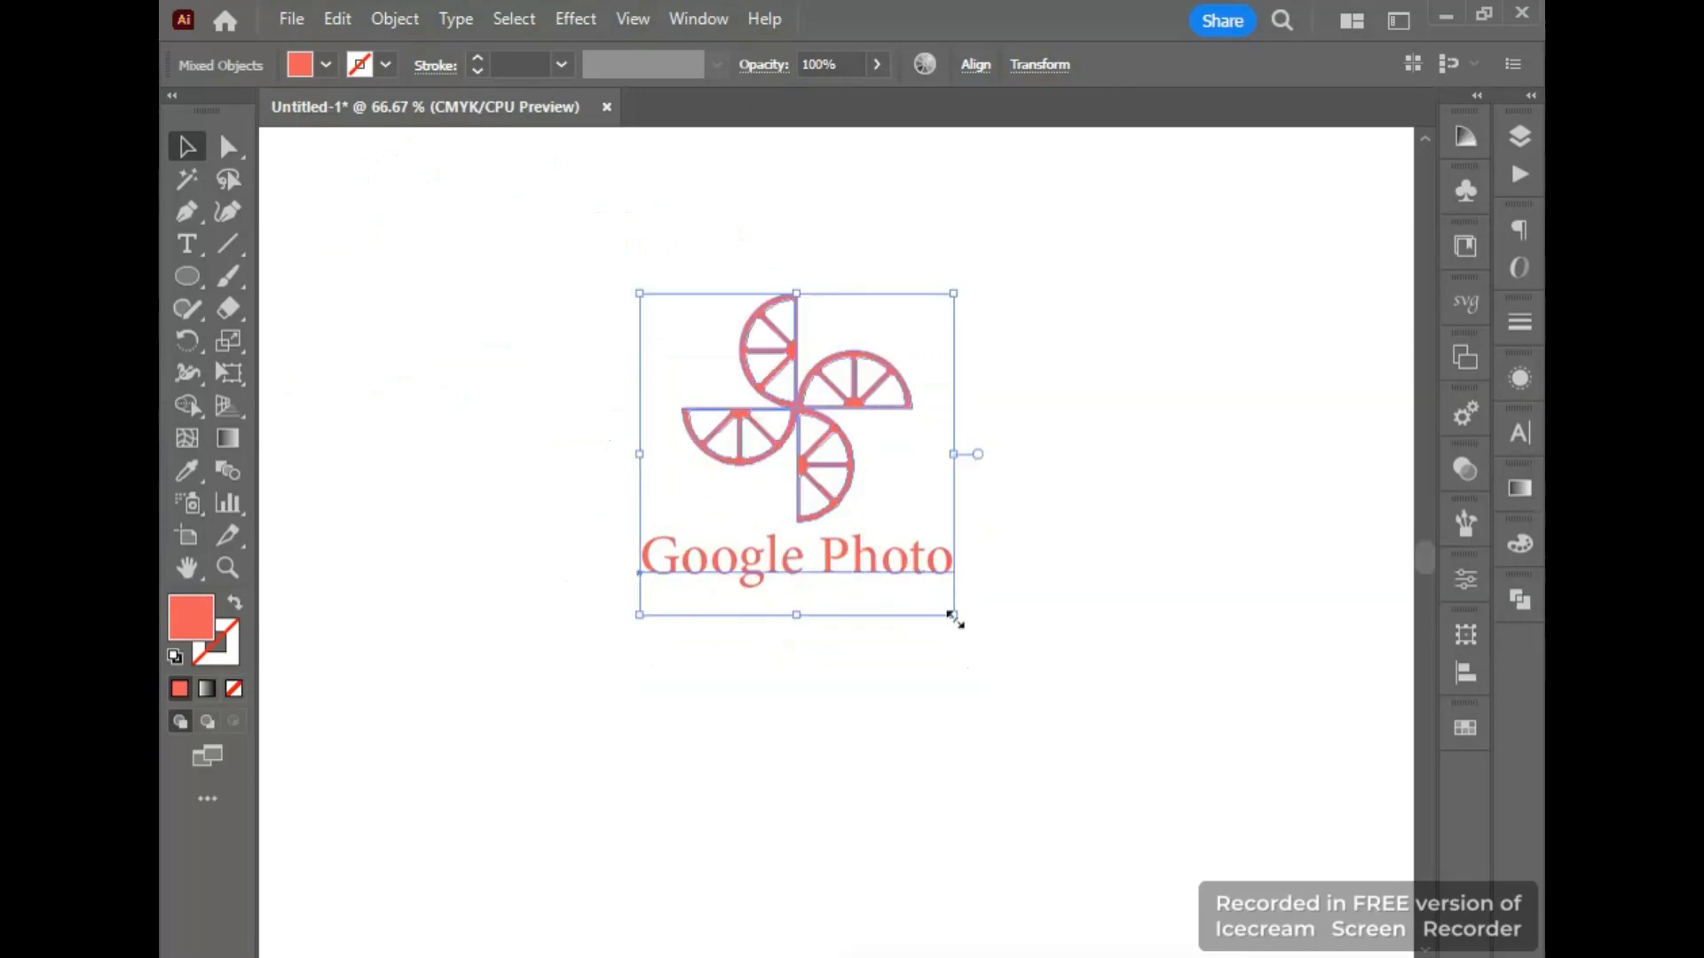
pyautogui.moveTo(955, 619); pyautogui.dragTo(1056, 721)
pyautogui.moveTo(819, 495); pyautogui.dragTo(840, 552)
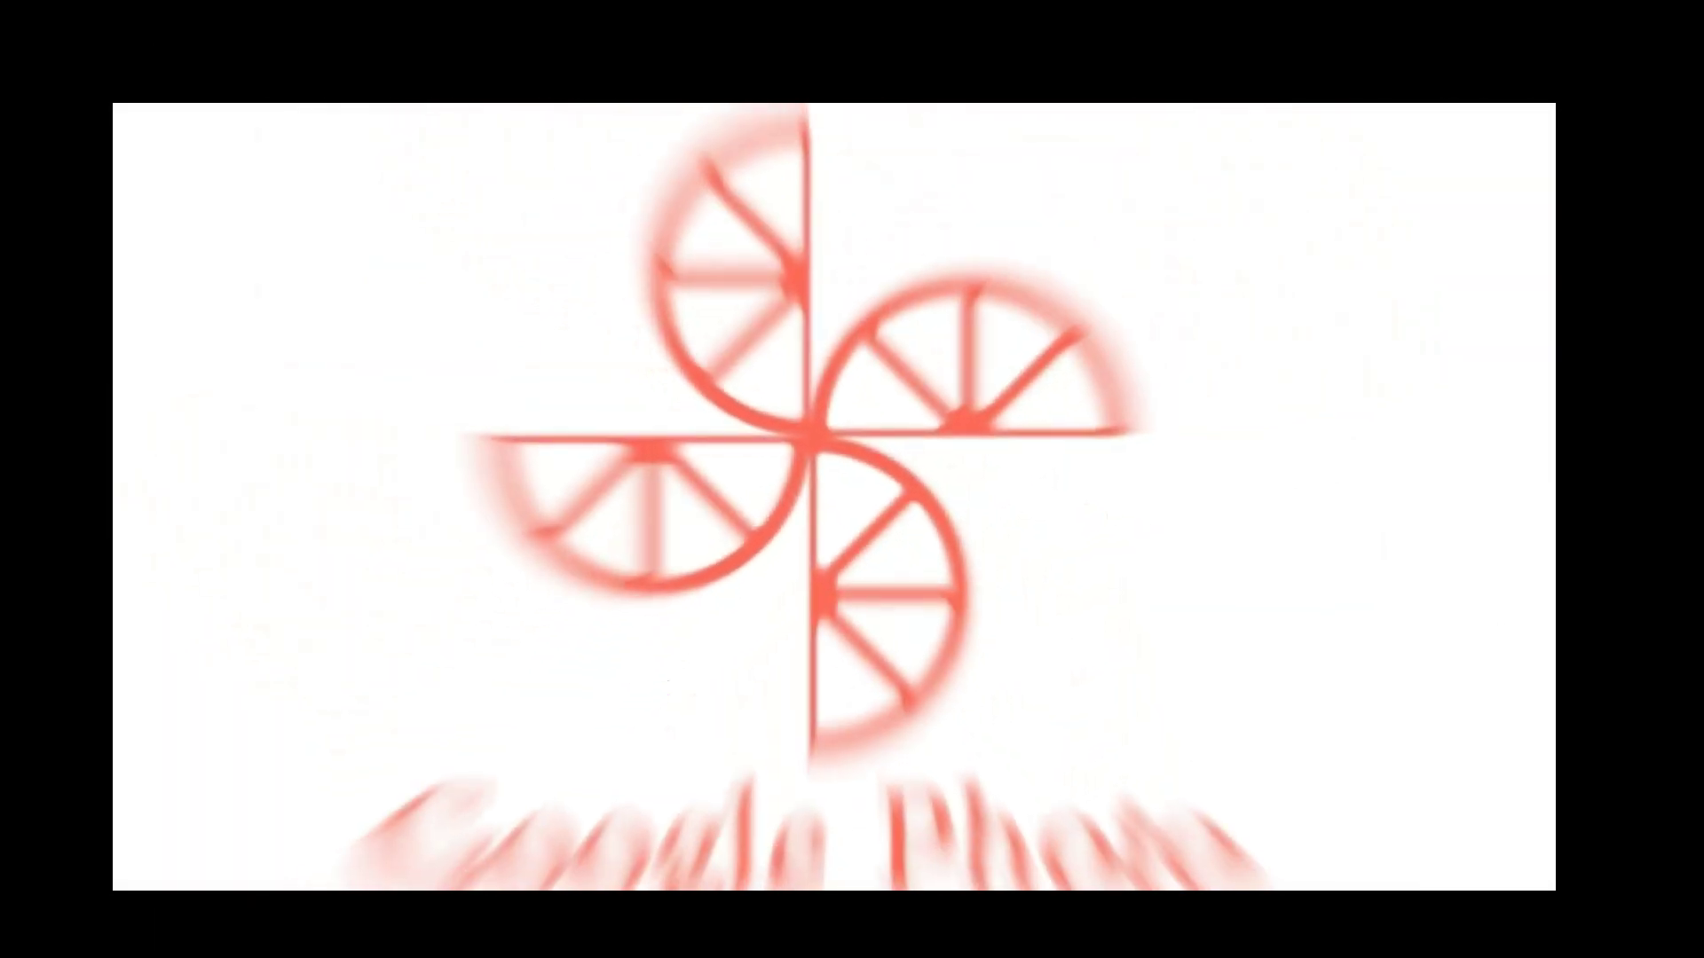